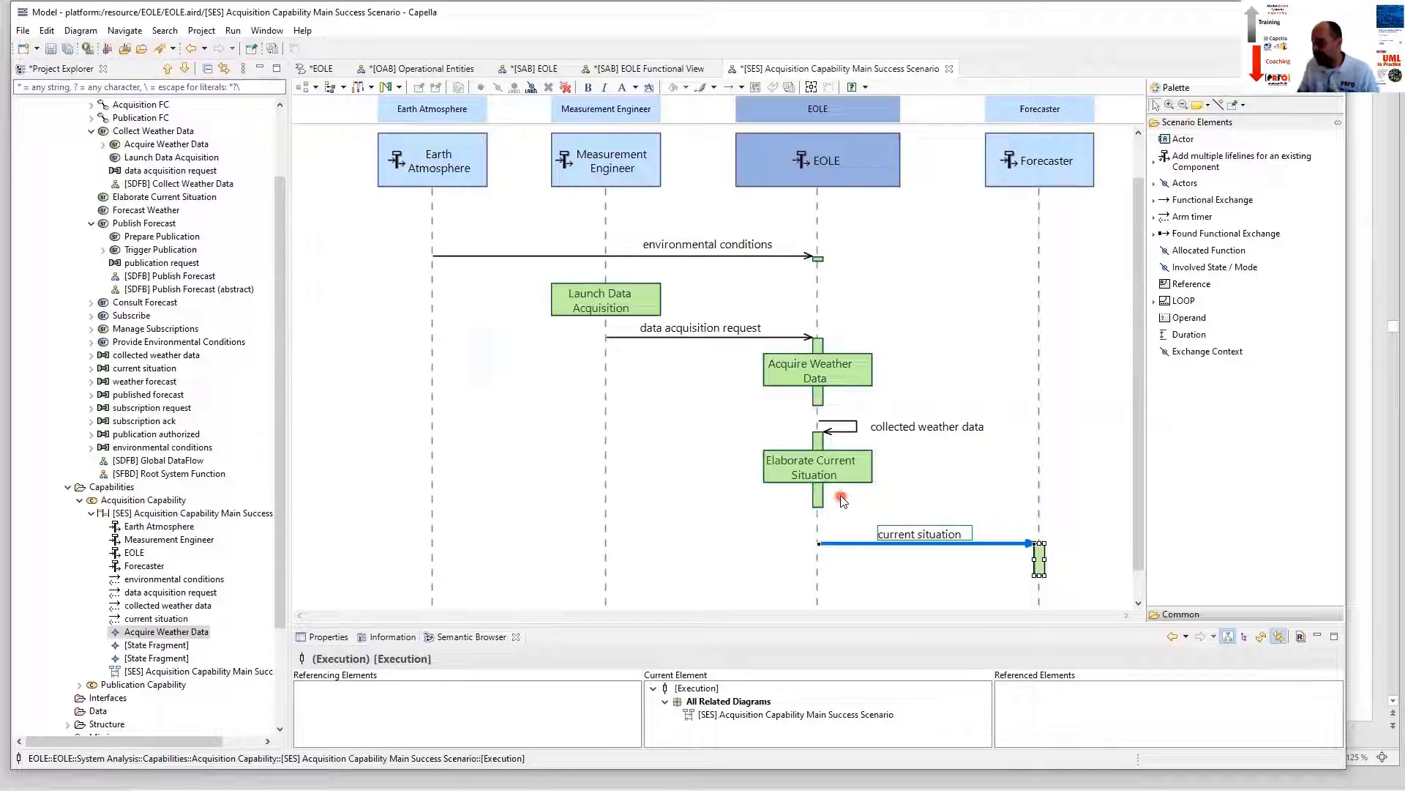
Raise the Forecaster execution so the current situation message starts from the lower end of the Elaborate Current Situation execution.
left_click(818, 438)
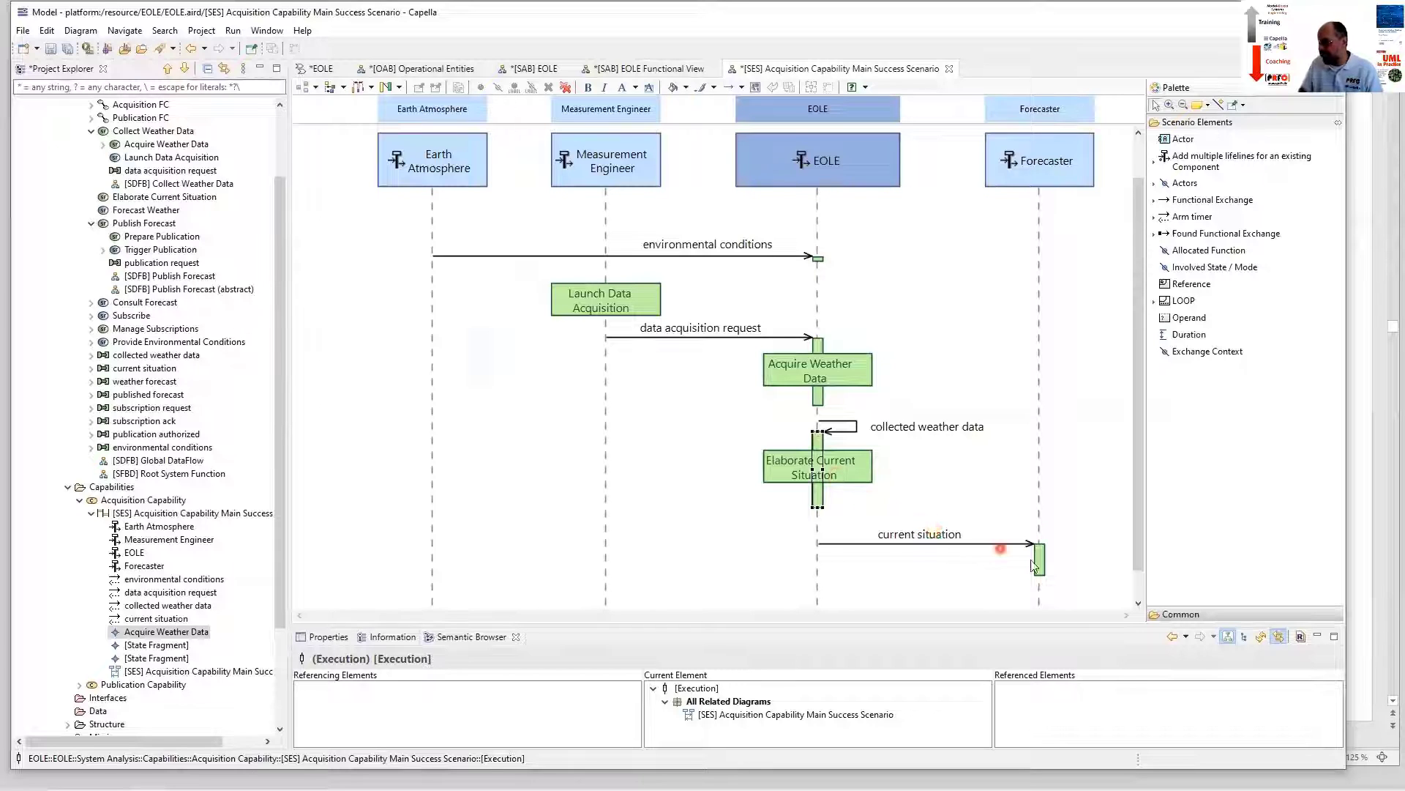
left_click_drag(1038, 568, 1045, 503)
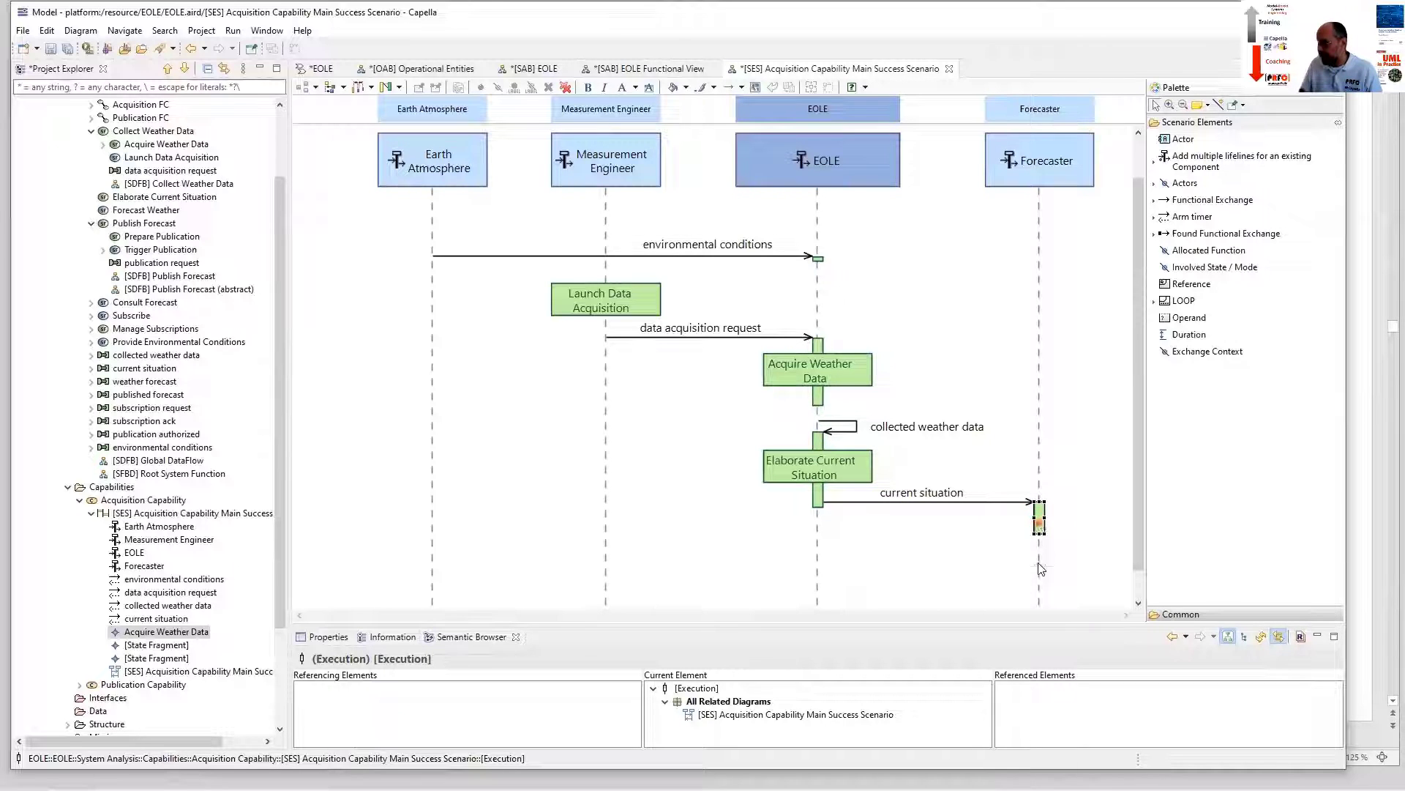
left_click_drag(1039, 521, 1039, 565)
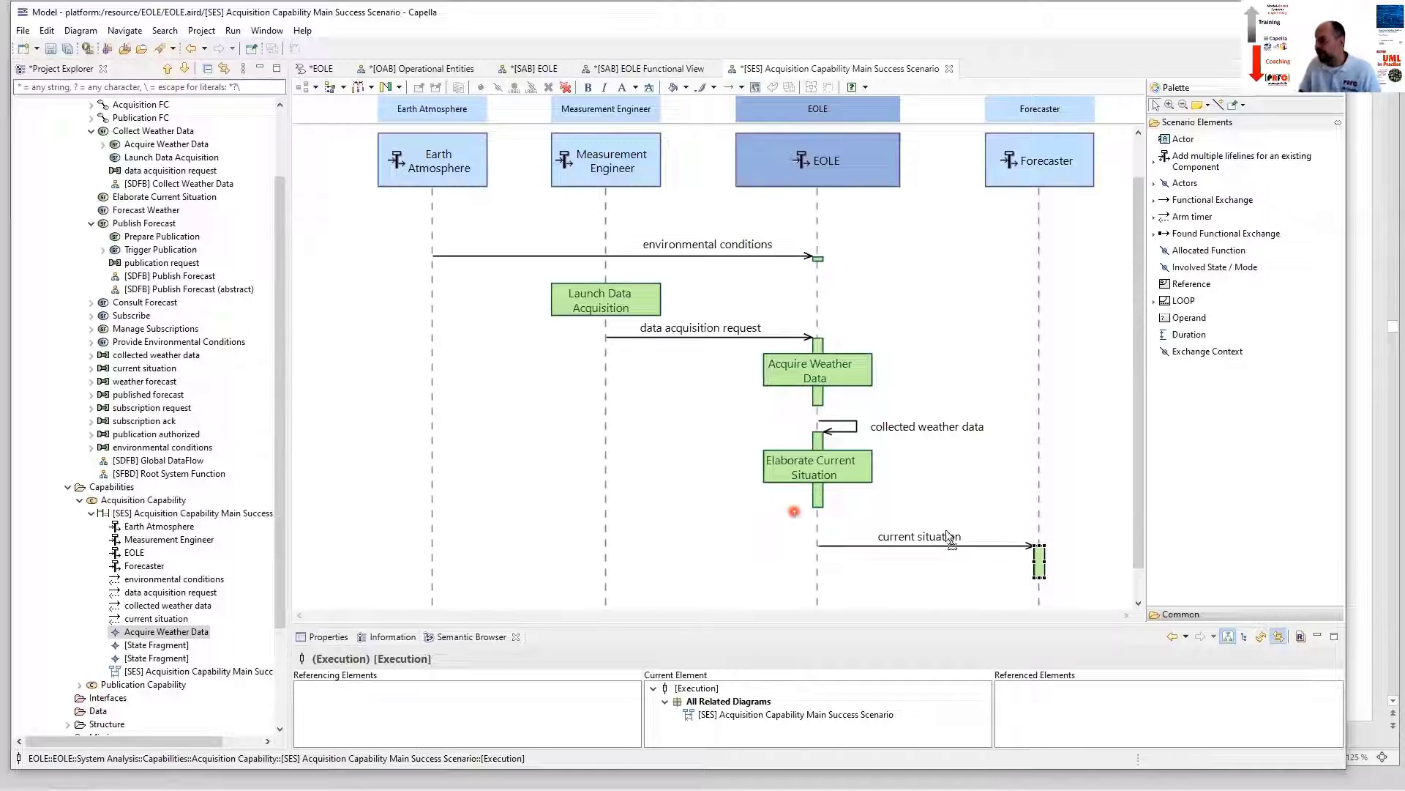
left_click_drag(1040, 560, 1044, 519)
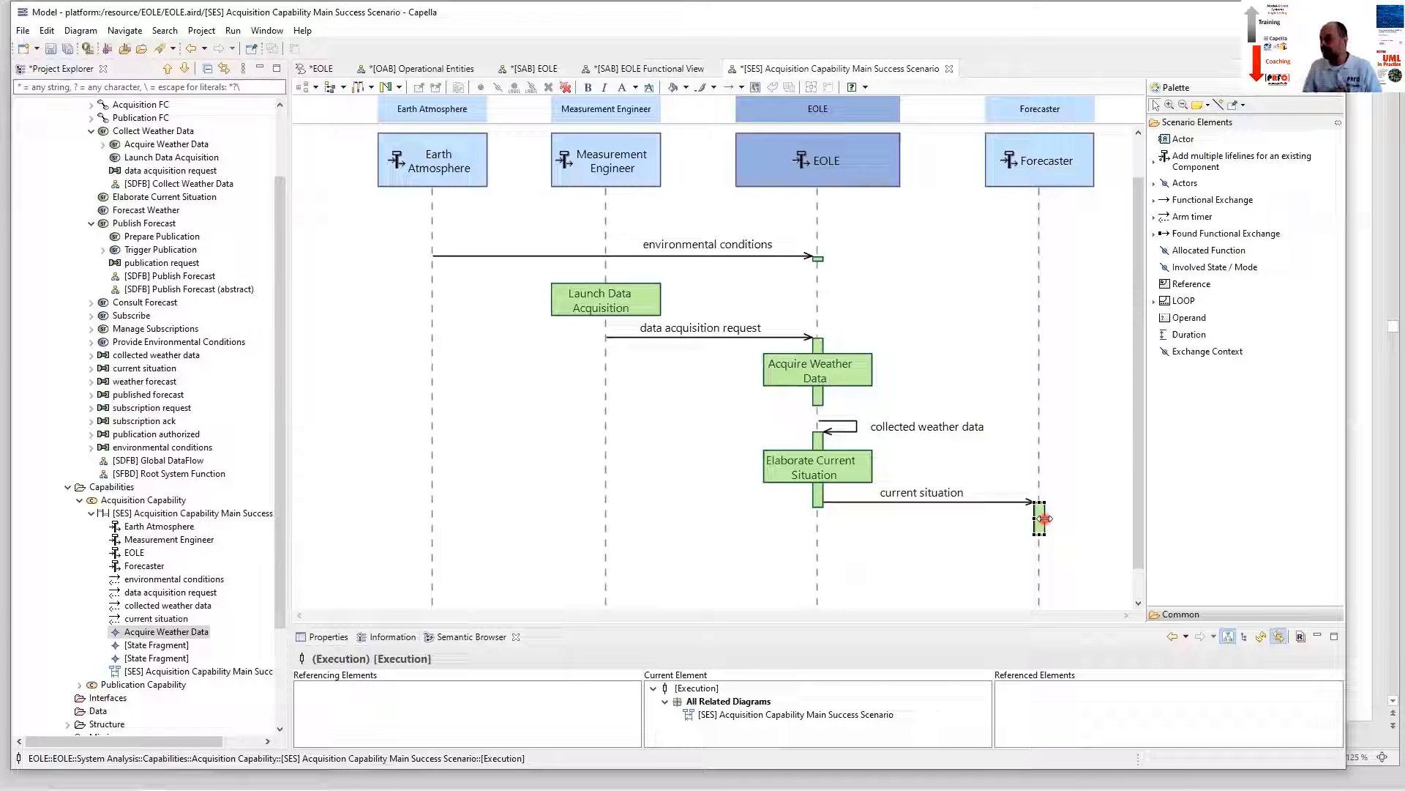
left_click(901, 536)
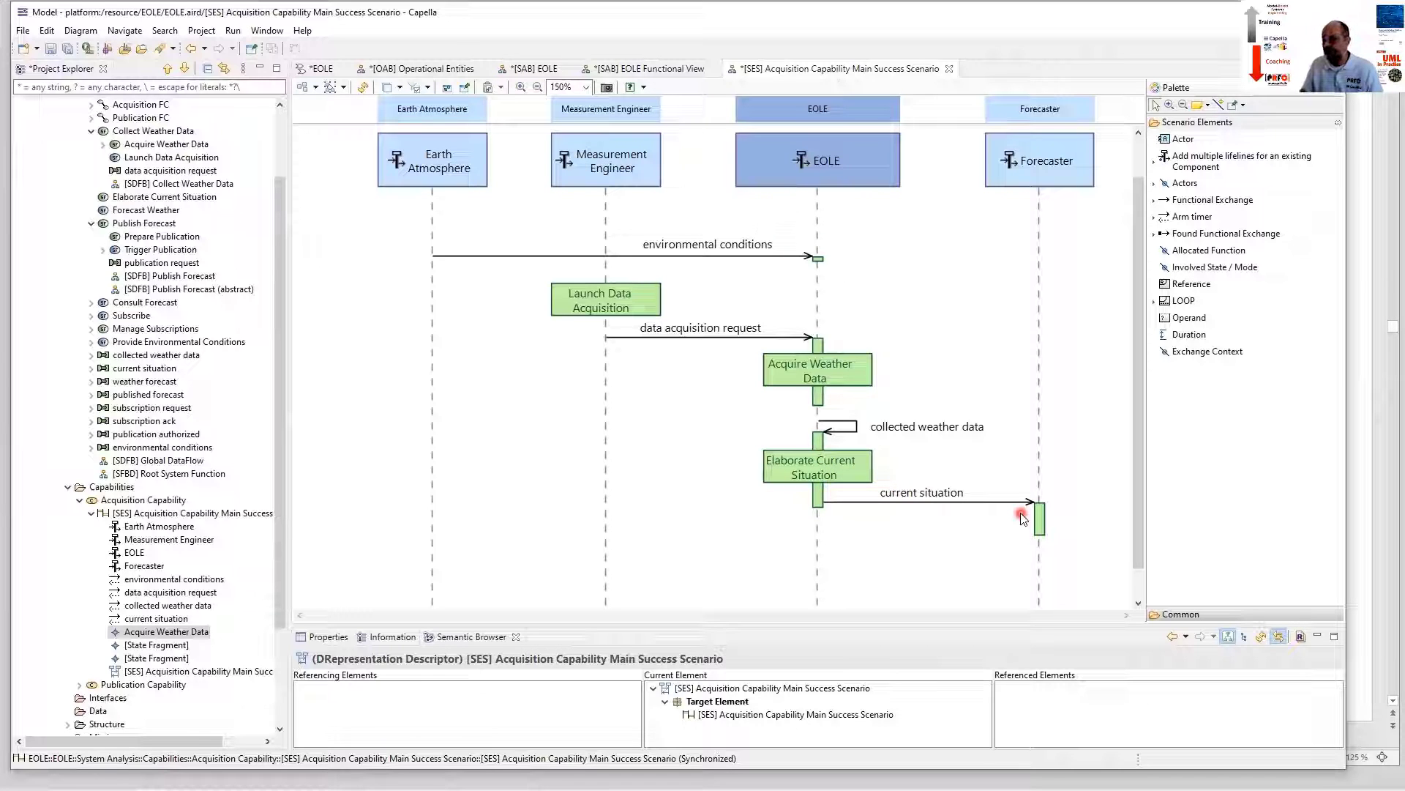
Move the collected weather data execution on the EOLE lifeline up to just below the Acquire Weather Data execution, without nesting it.
left_click(845, 429)
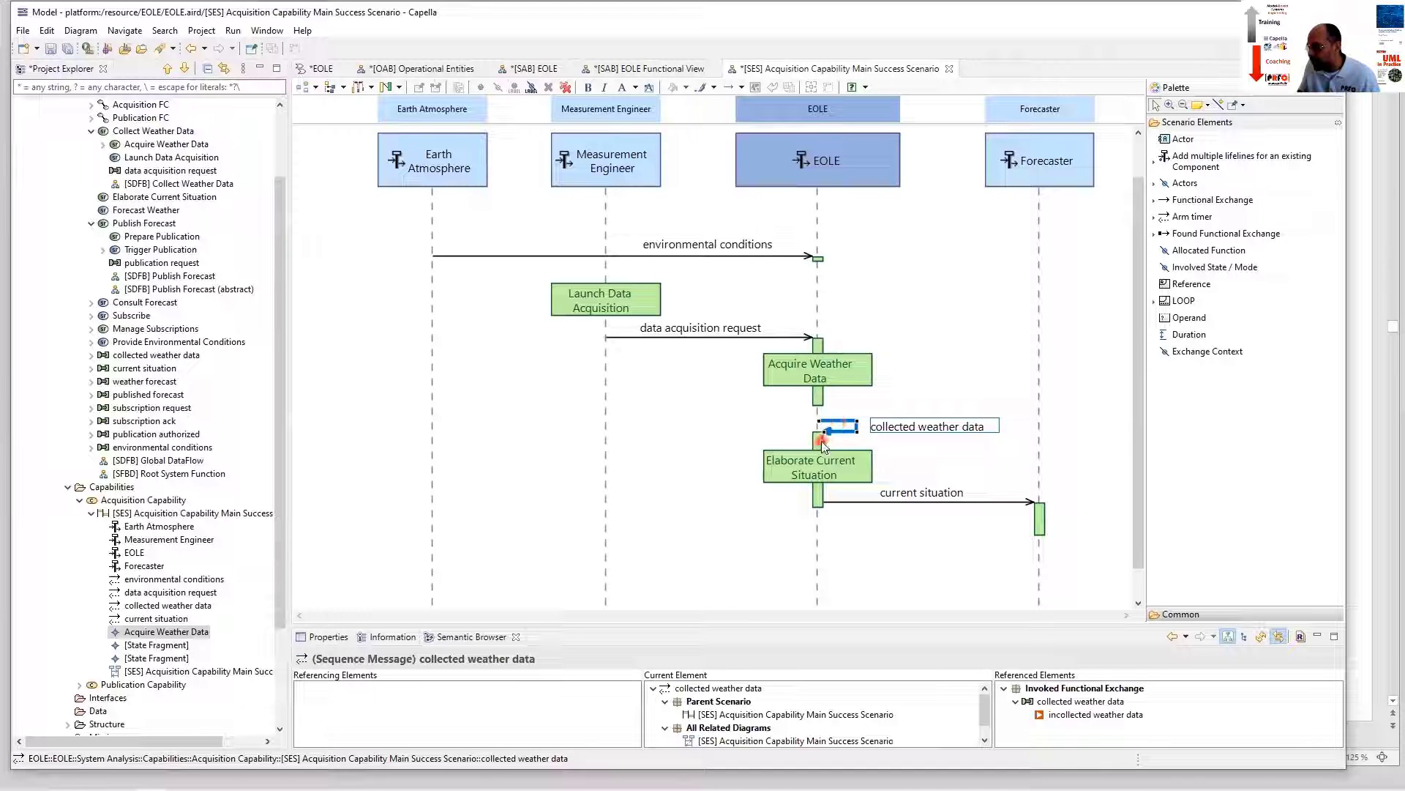
left_click_drag(818, 433, 821, 428)
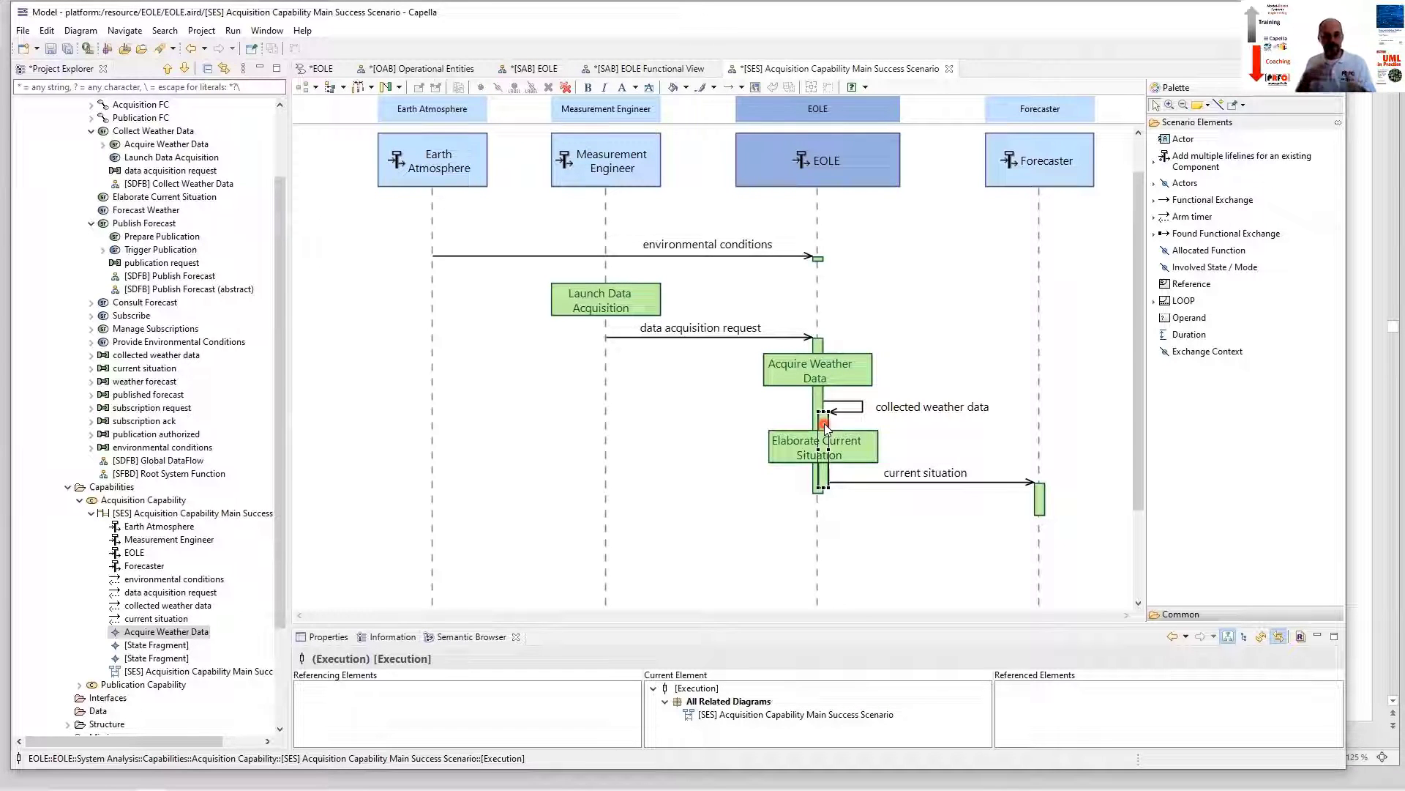
left_click_drag(826, 428, 826, 439)
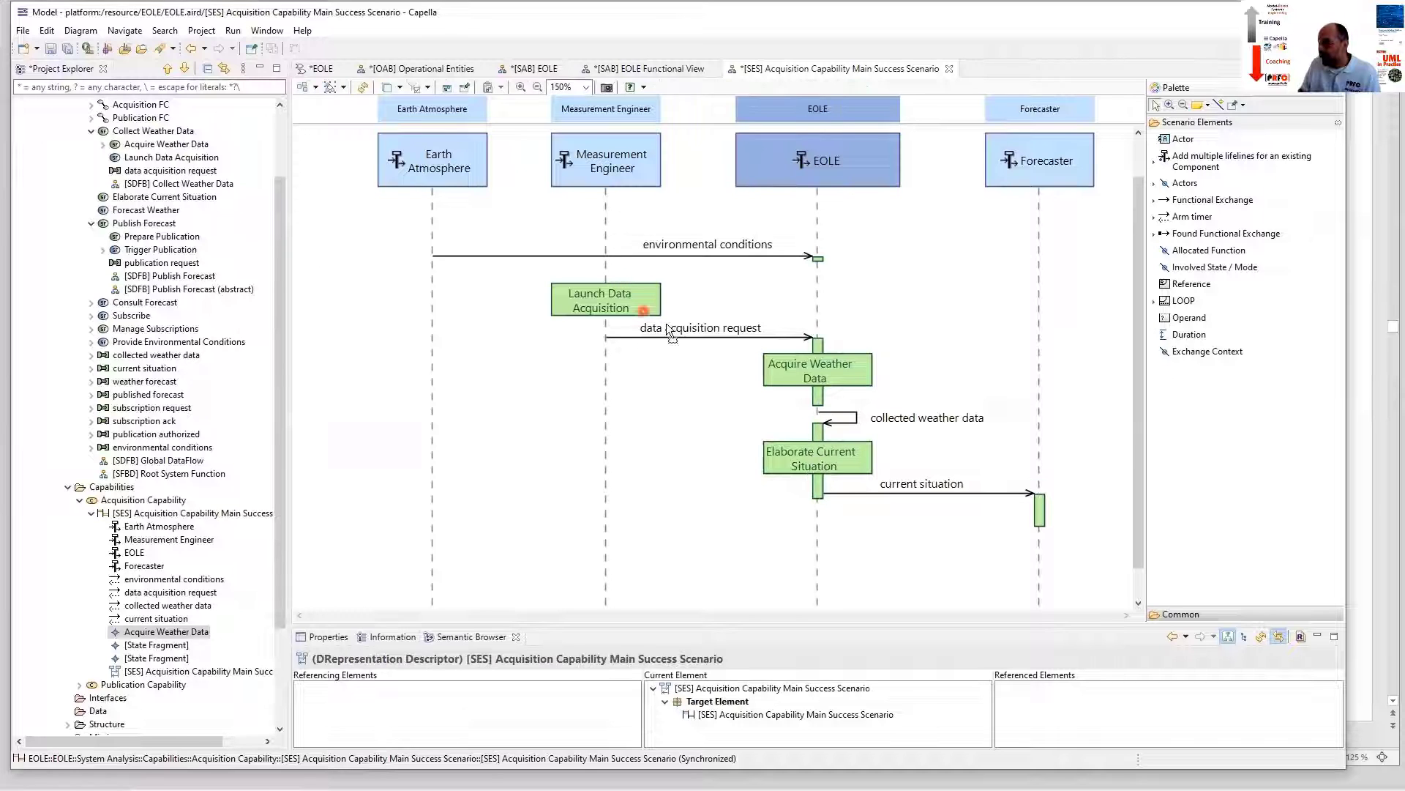
Move the Measurement Engineer lifeline closer to Earth Atmosphere and shift the data acquisition request label along its arrow toward EOLE.
left_click(593, 170)
left_click_drag(563, 174, 521, 173)
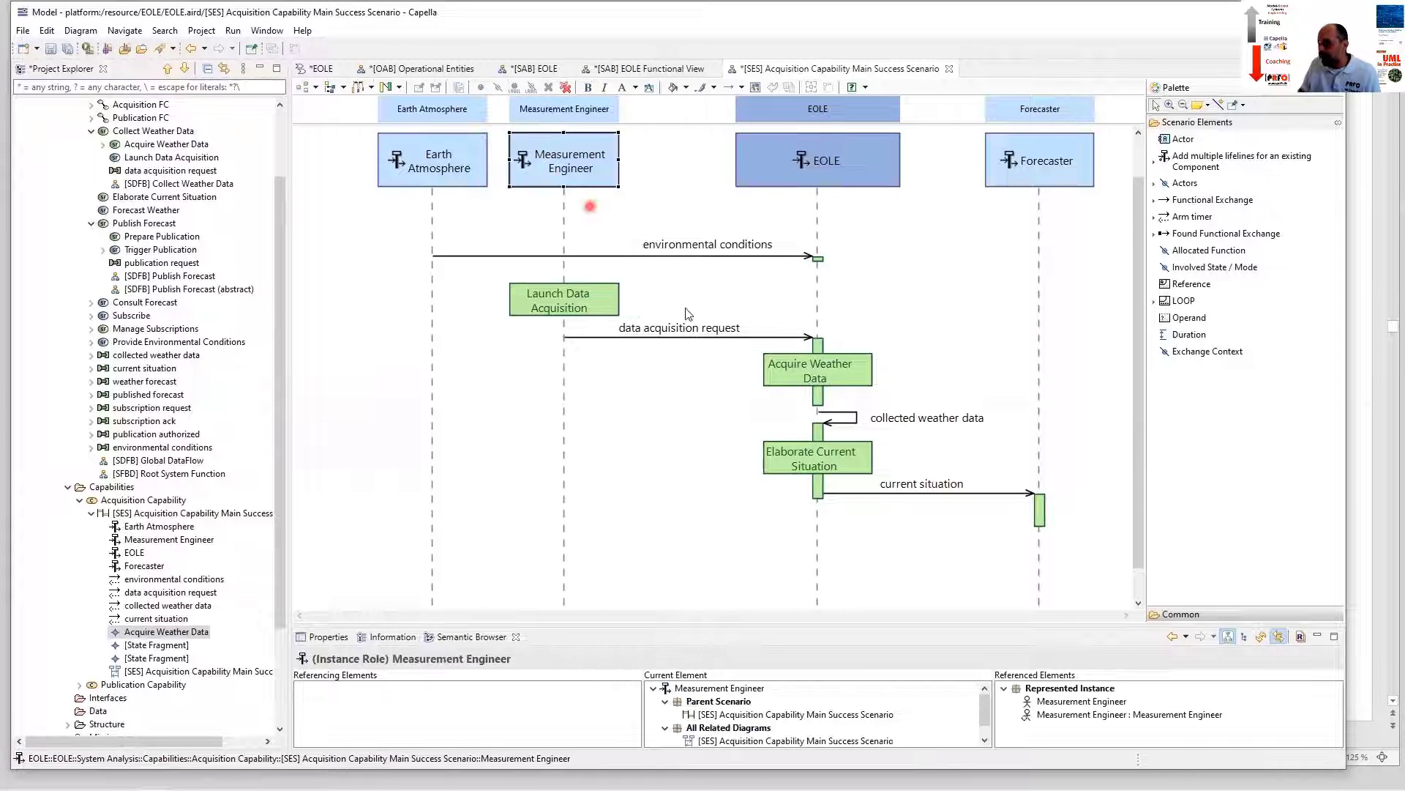
left_click(708, 325)
left_click_drag(709, 324, 705, 323)
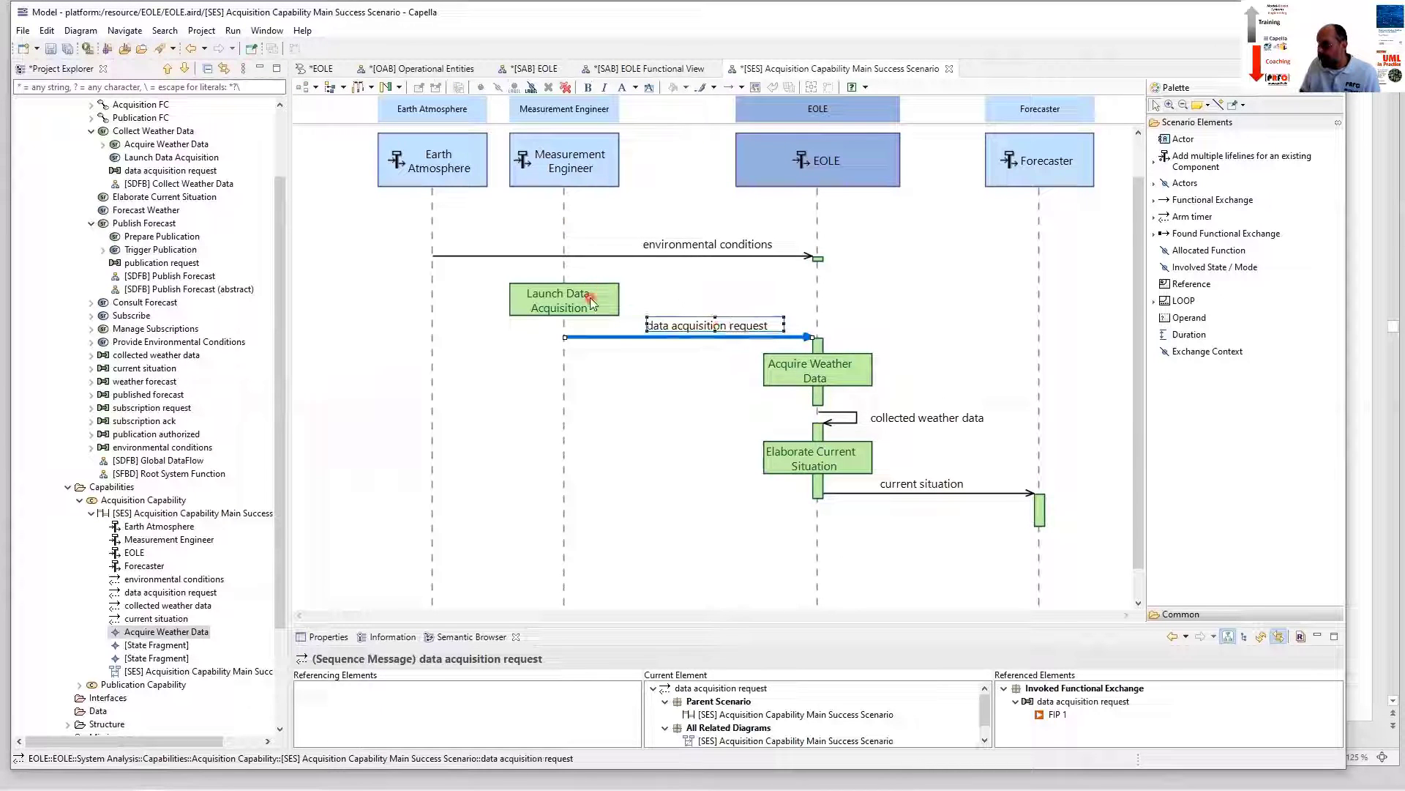
Lower the Launch Data Acquisition function on the Measurement Engineer lifeline to just above the data acquisition request message.
left_click_drag(590, 298, 590, 316)
left_click(647, 439)
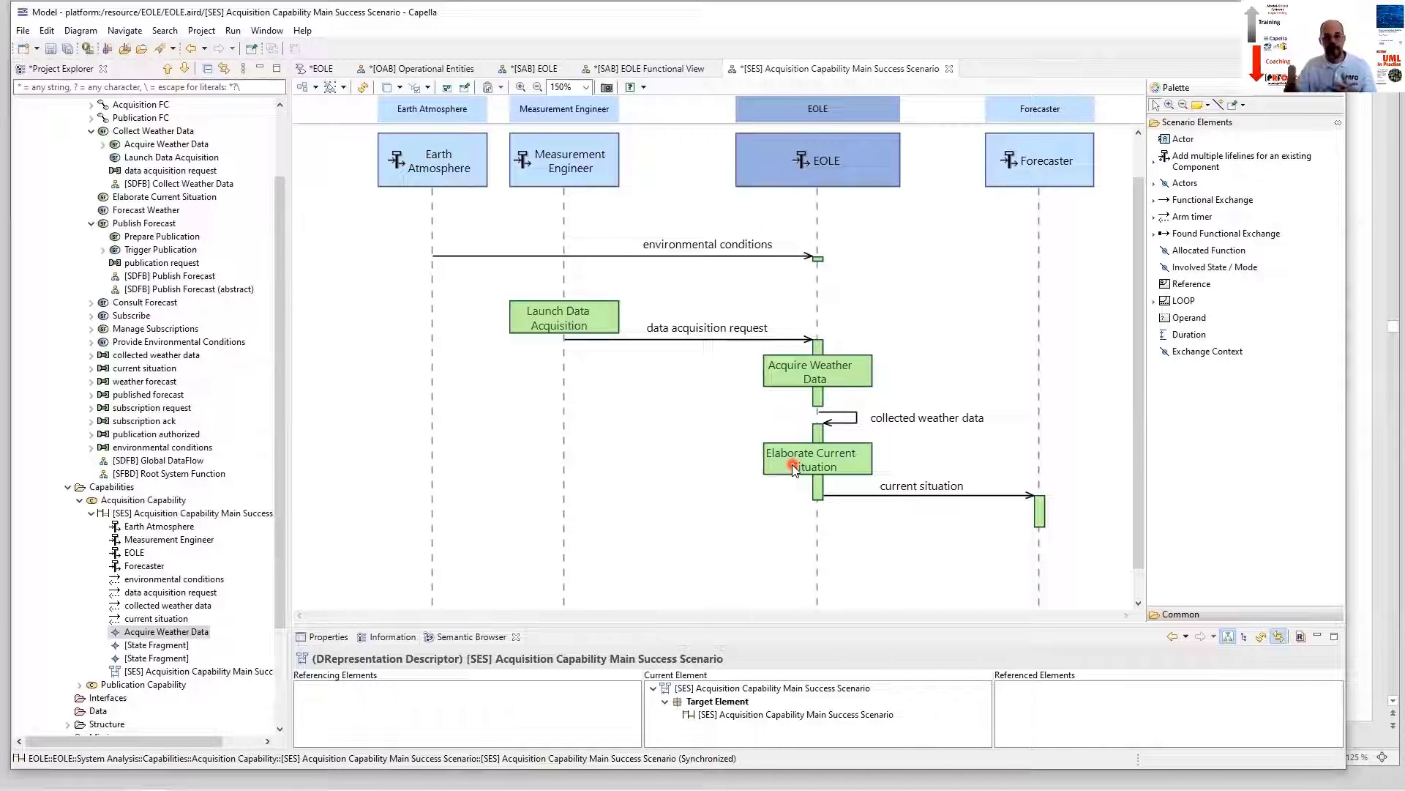
View the options for exporting the scenario diagram as an image file, and close them without exporting.
left_click(606, 88)
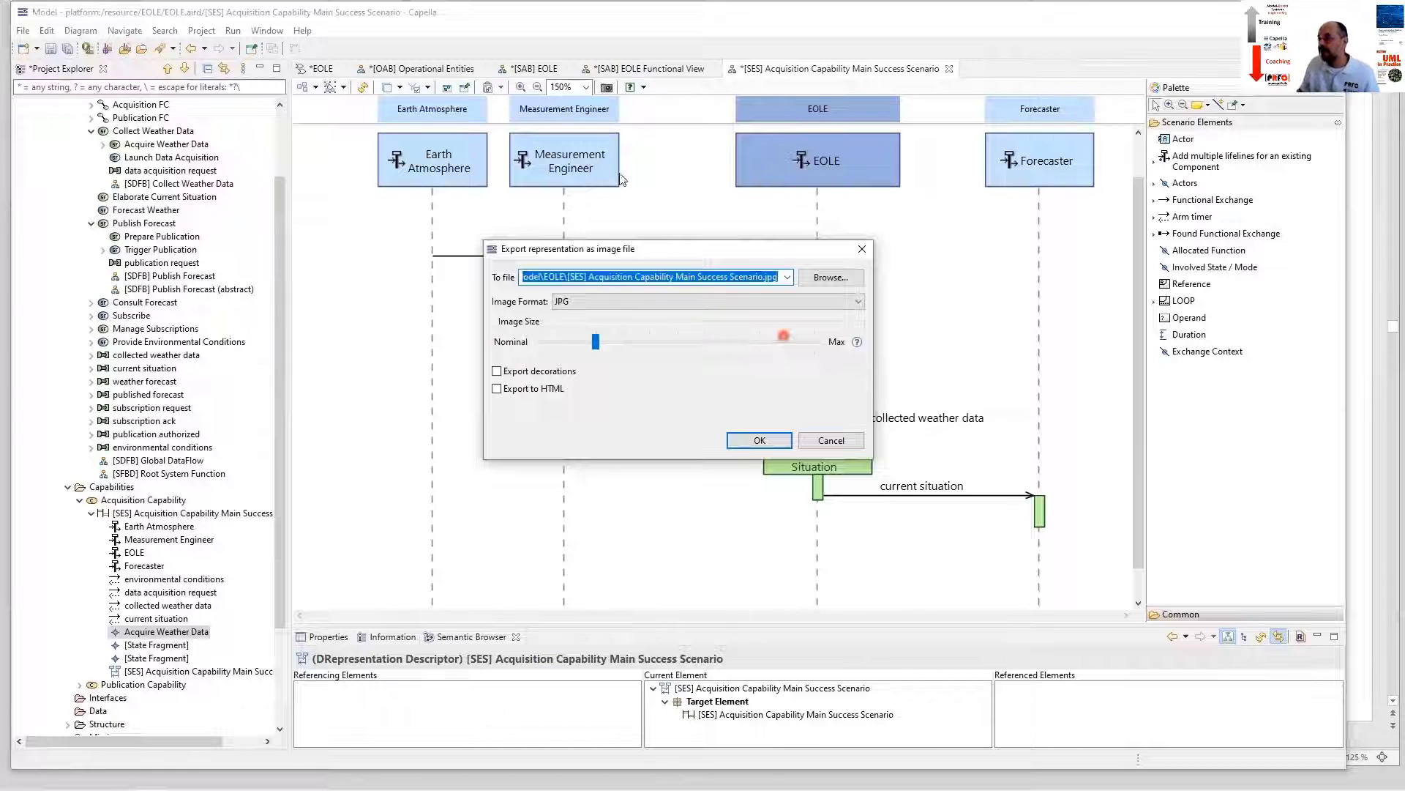
left_click(825, 439)
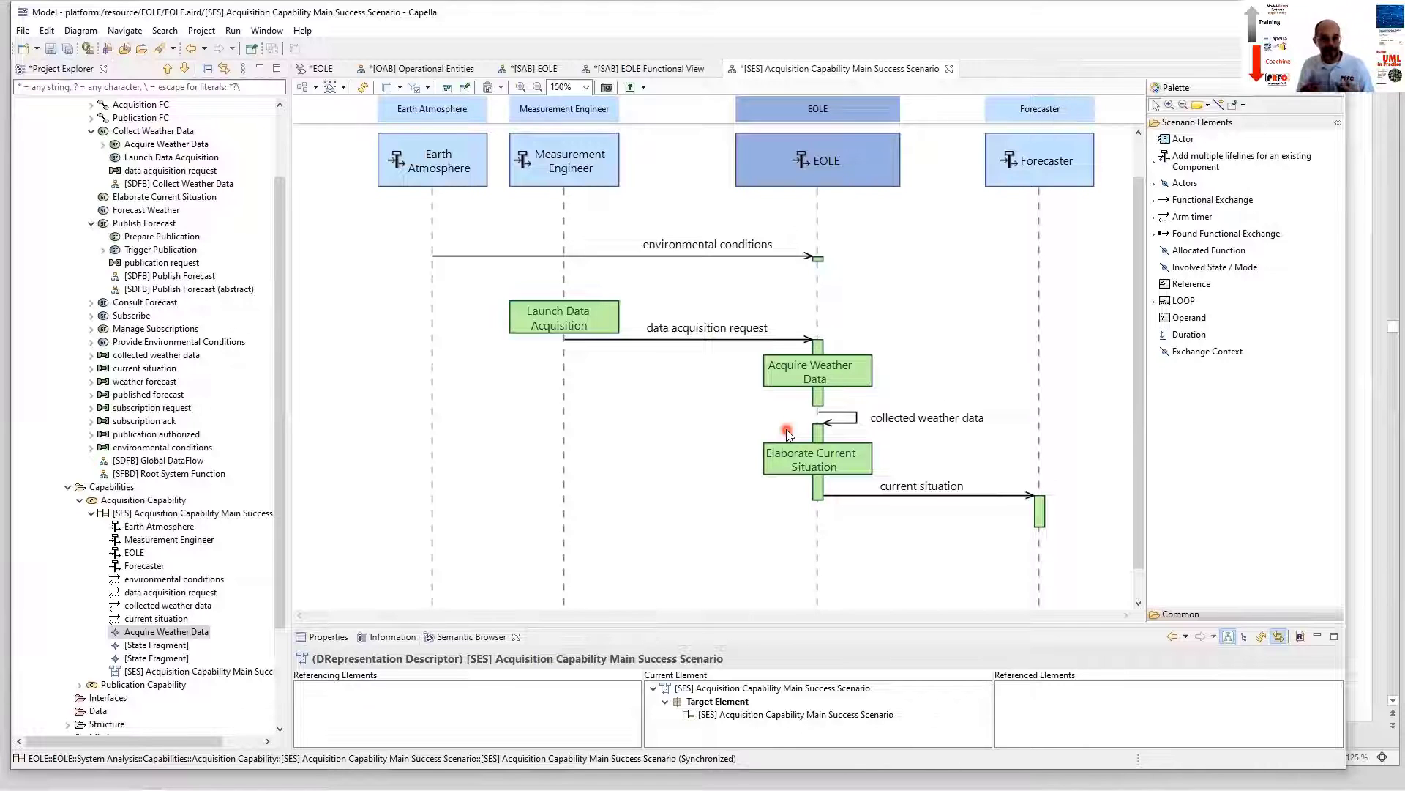
Show the scenario diagram's Description property in the properties area, enlarging the area to view its rich-text editor.
left_click(329, 637)
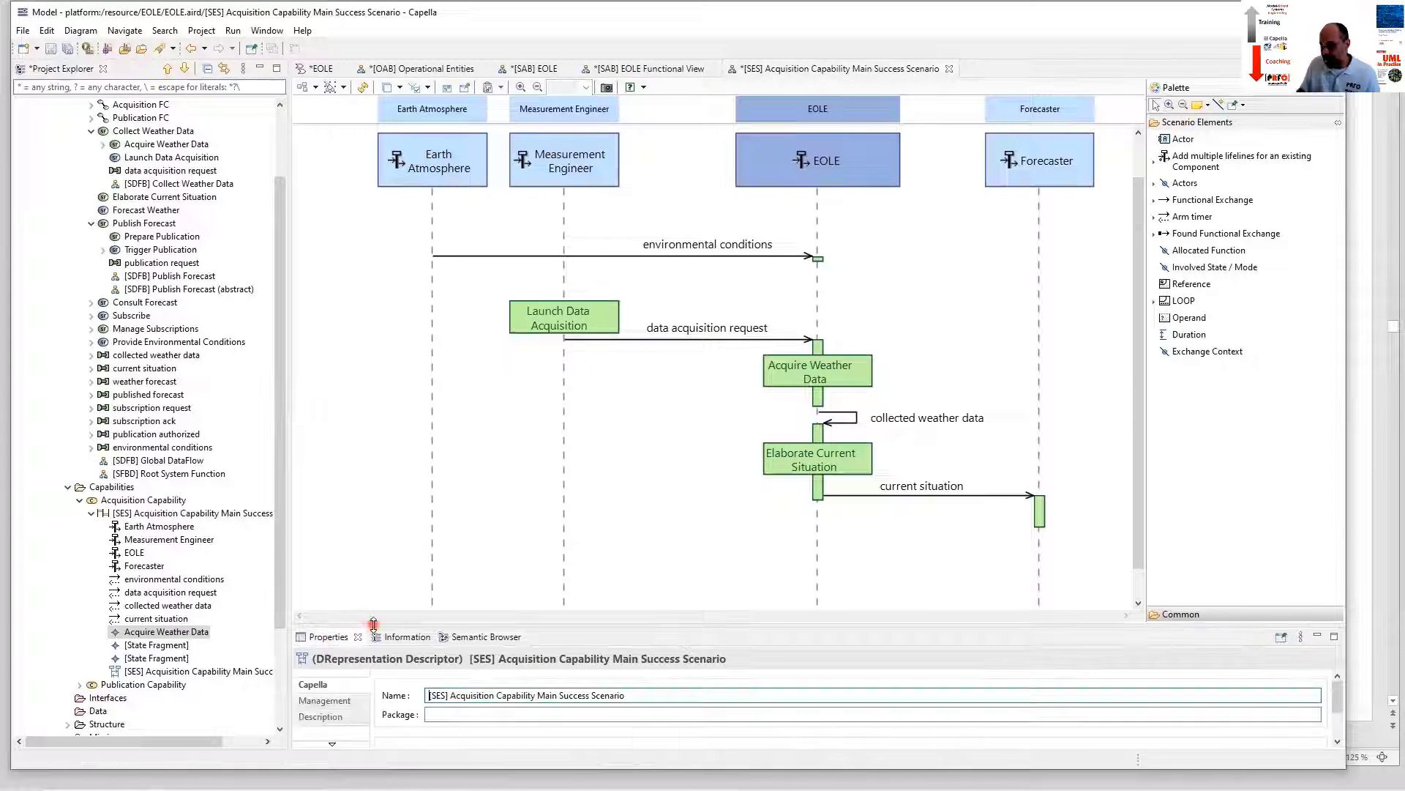
left_click_drag(400, 463, 400, 463)
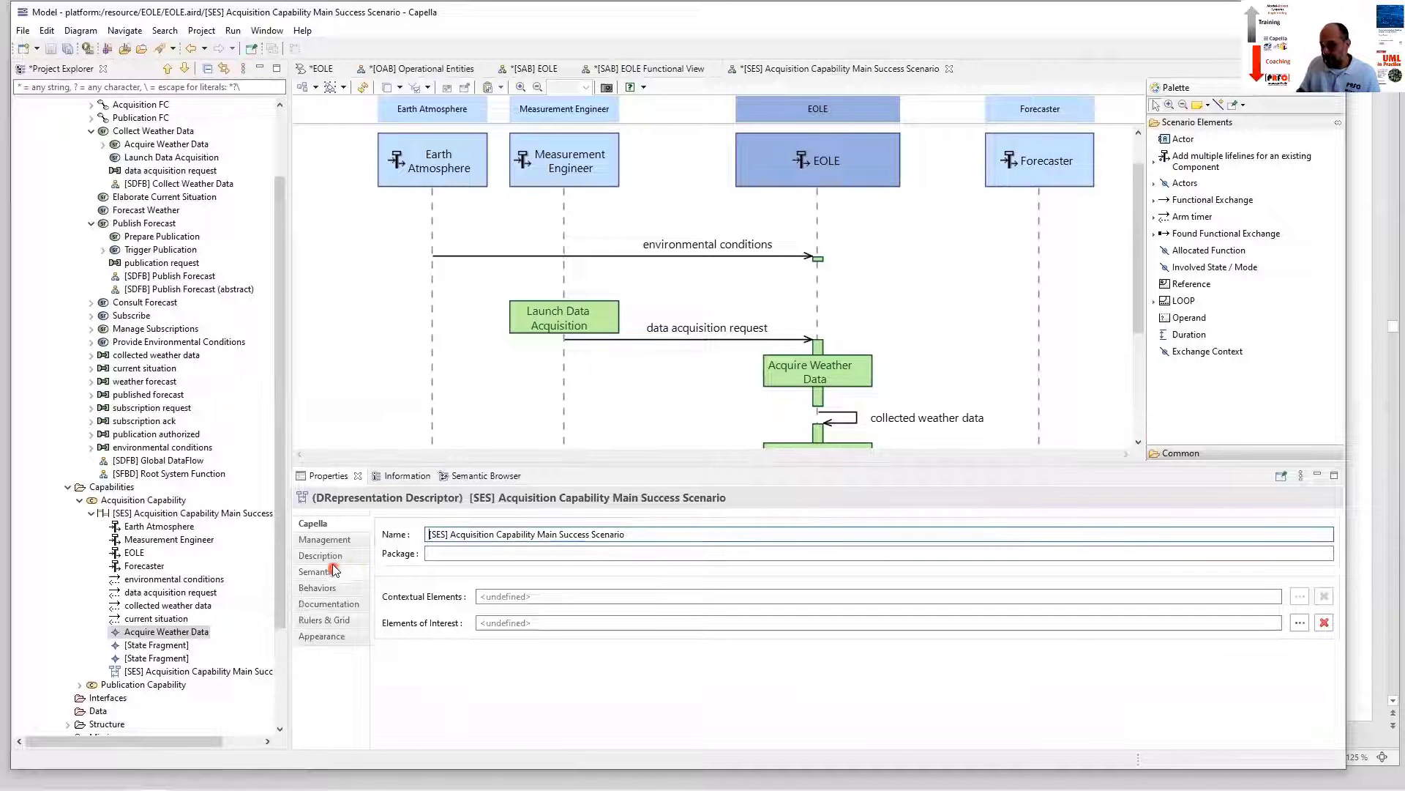
left_click(322, 555)
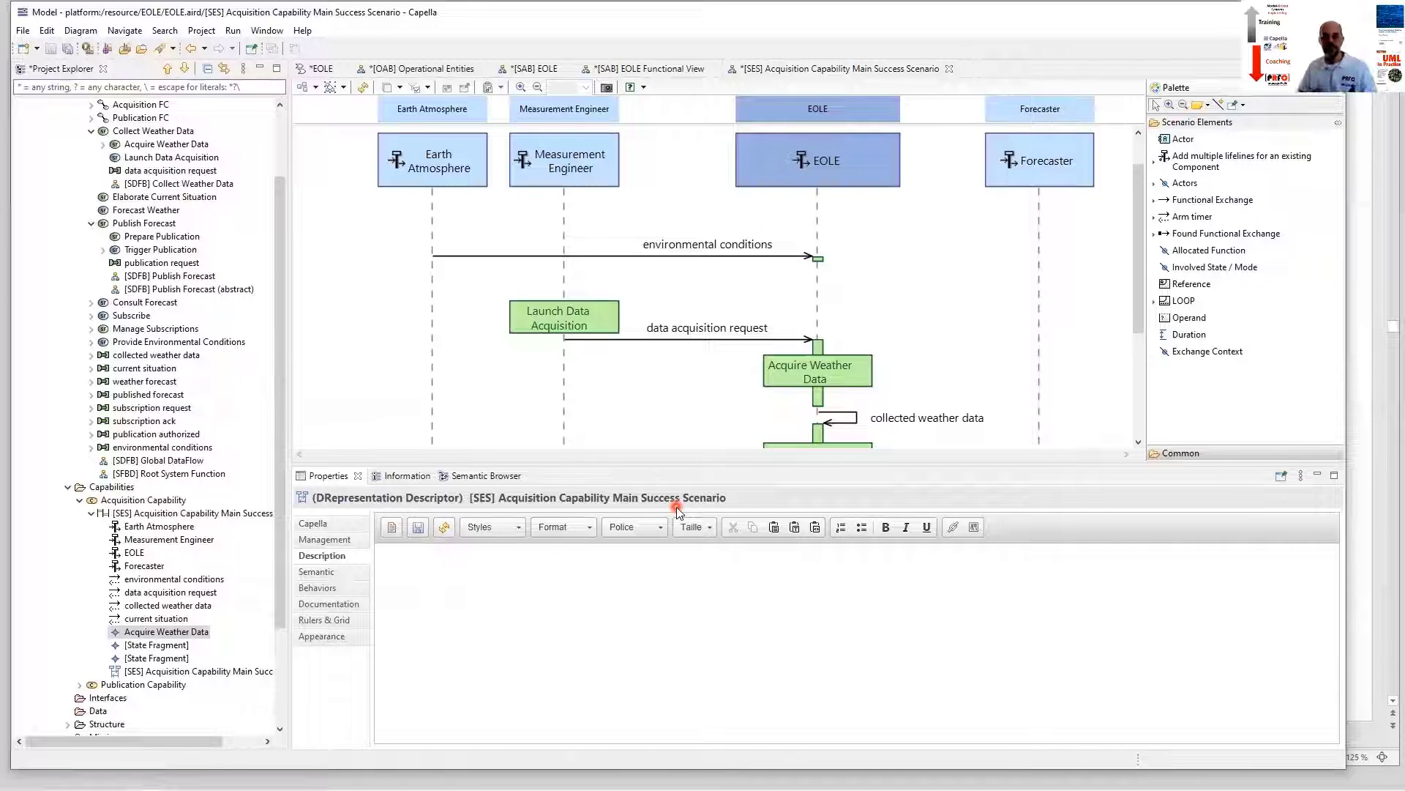
left_click_drag(697, 464, 694, 571)
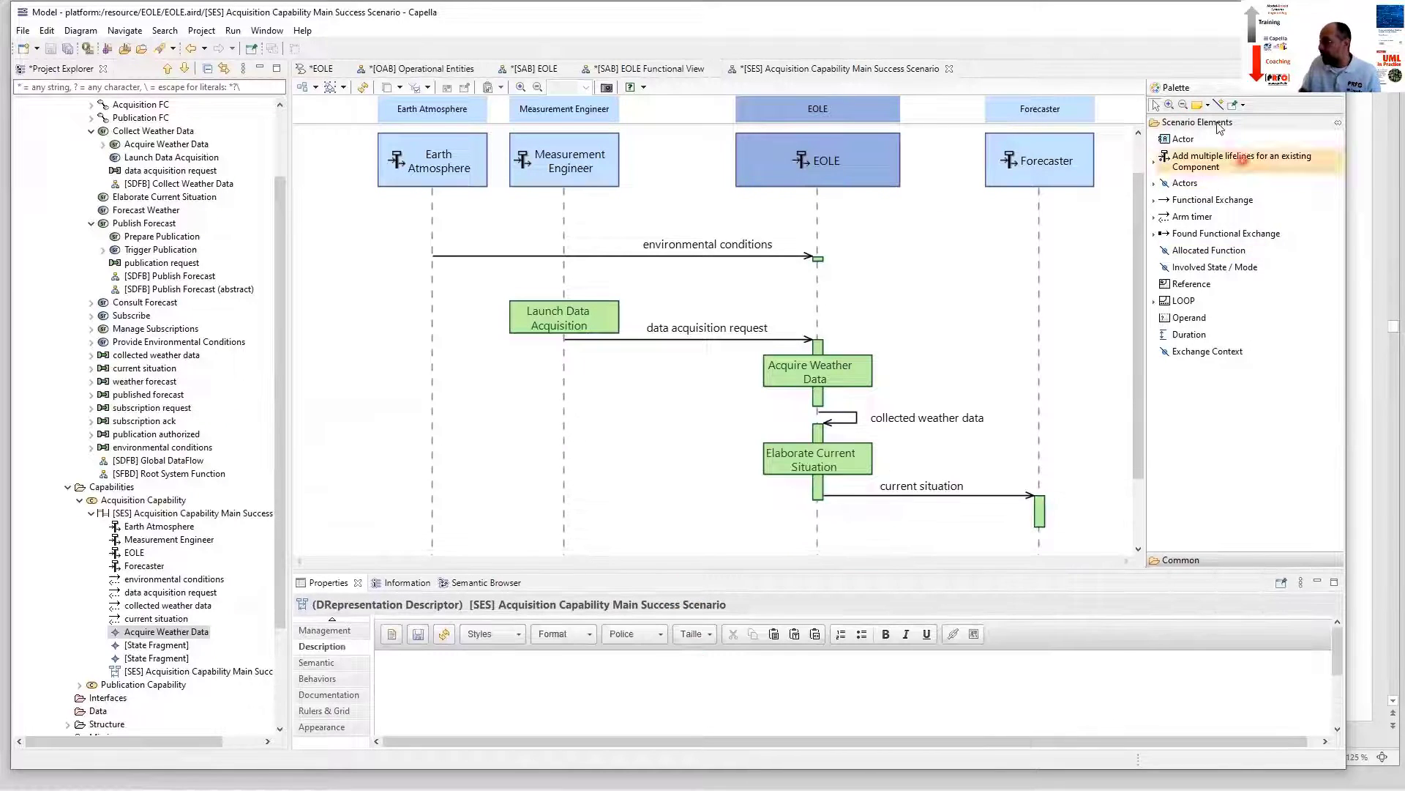
Try placing a note between the Measurement Engineer and EOLE lifelines, and undo its creation.
left_click(1200, 106)
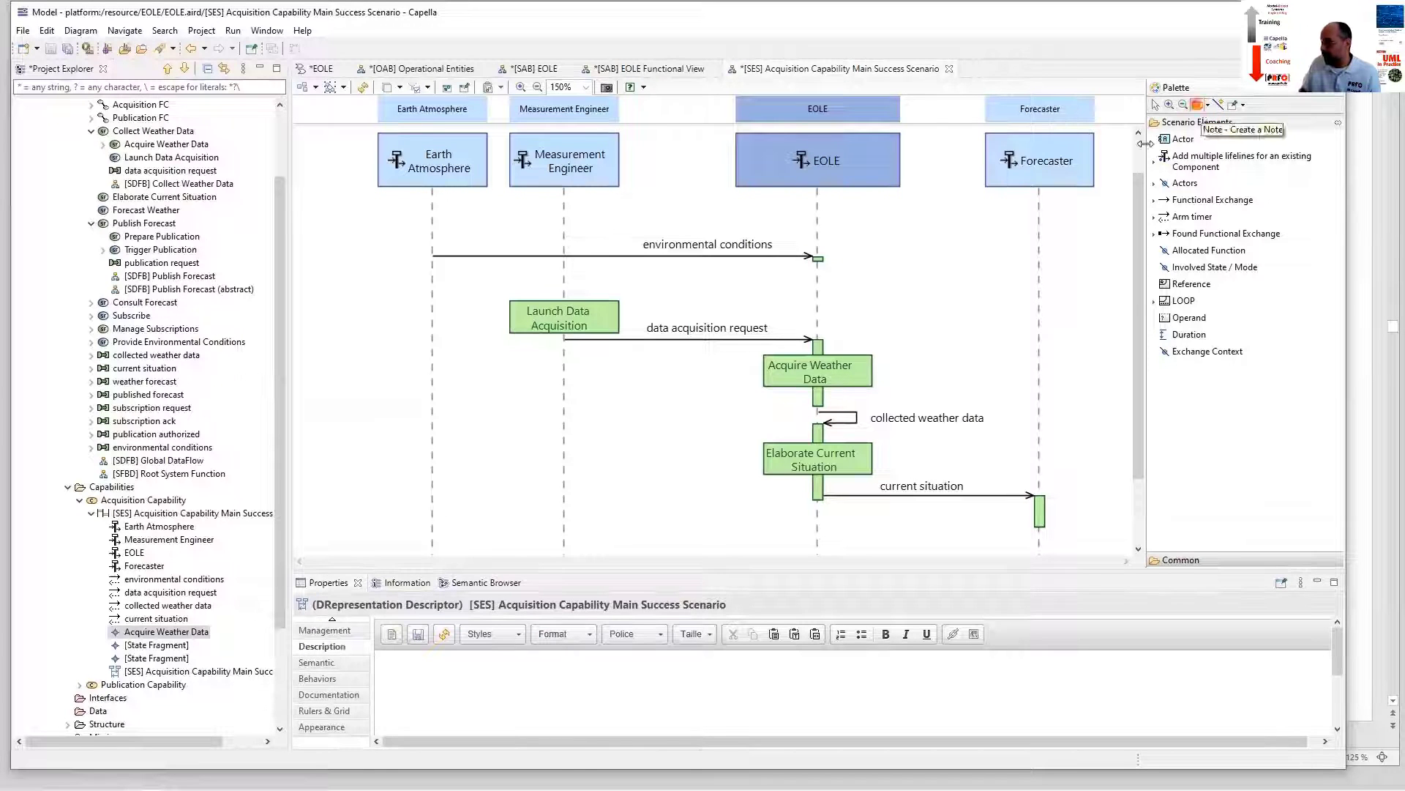
left_click(608, 400)
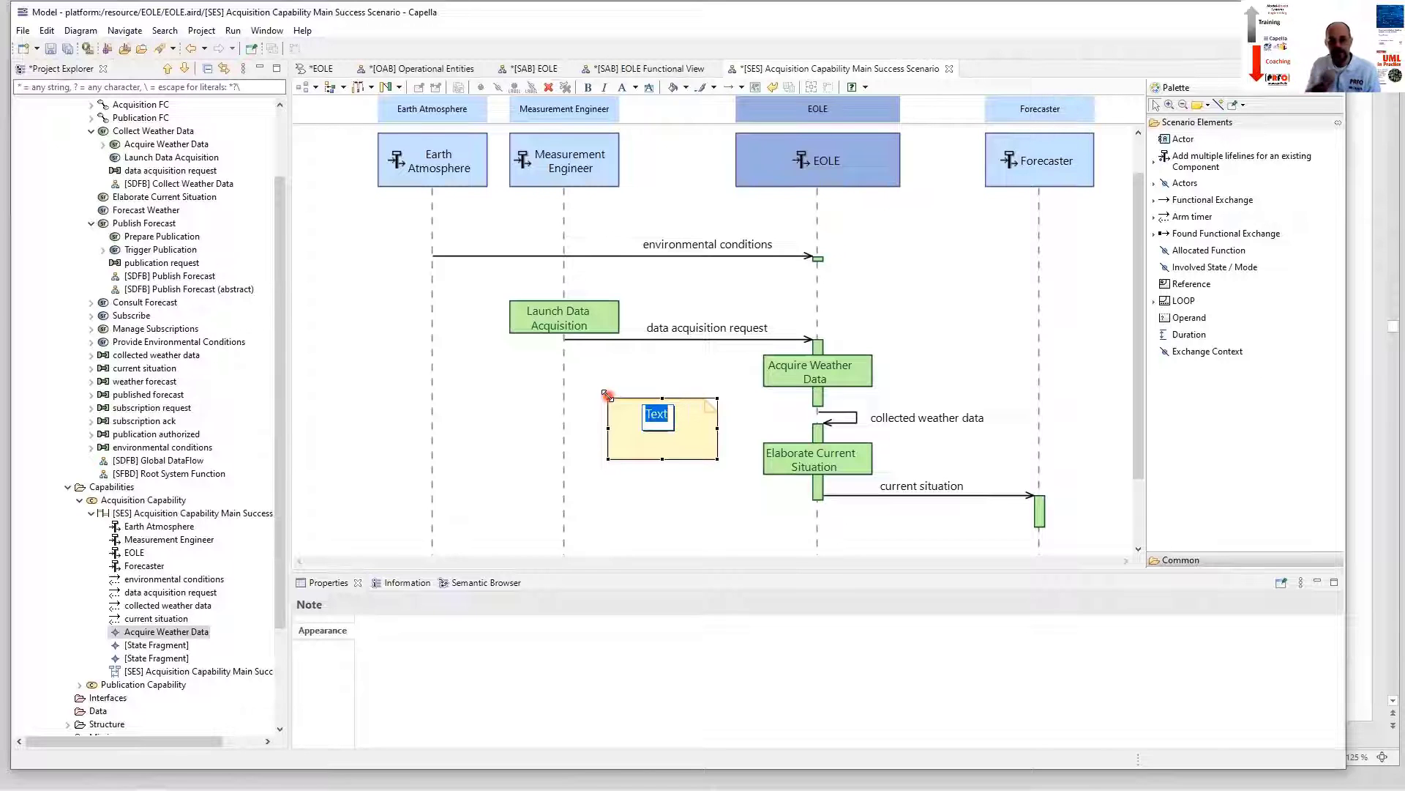
key("ctrl+z")
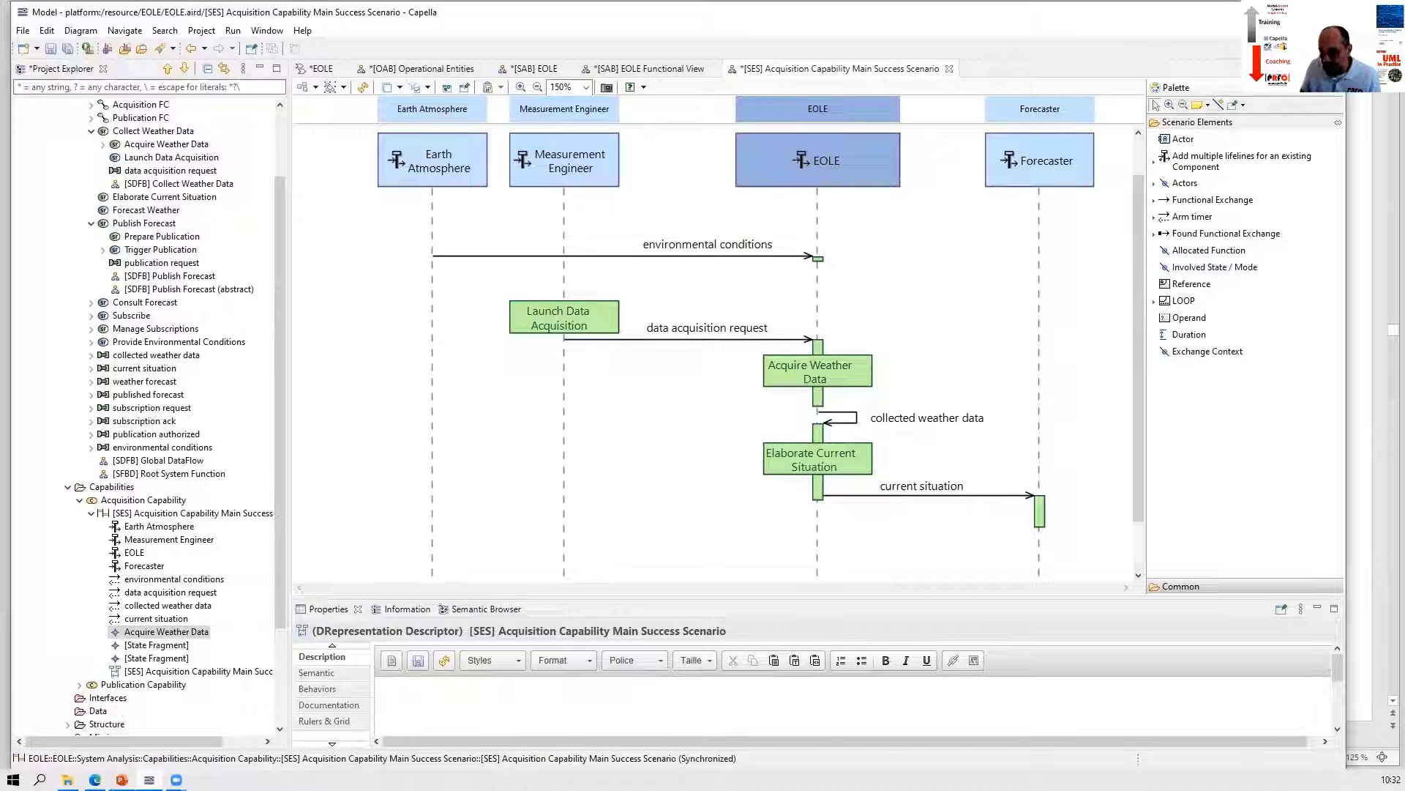
Switch to PowerPoint to view the duration example on the SES (3/4) slide, and return to Capella.
left_click(122, 780)
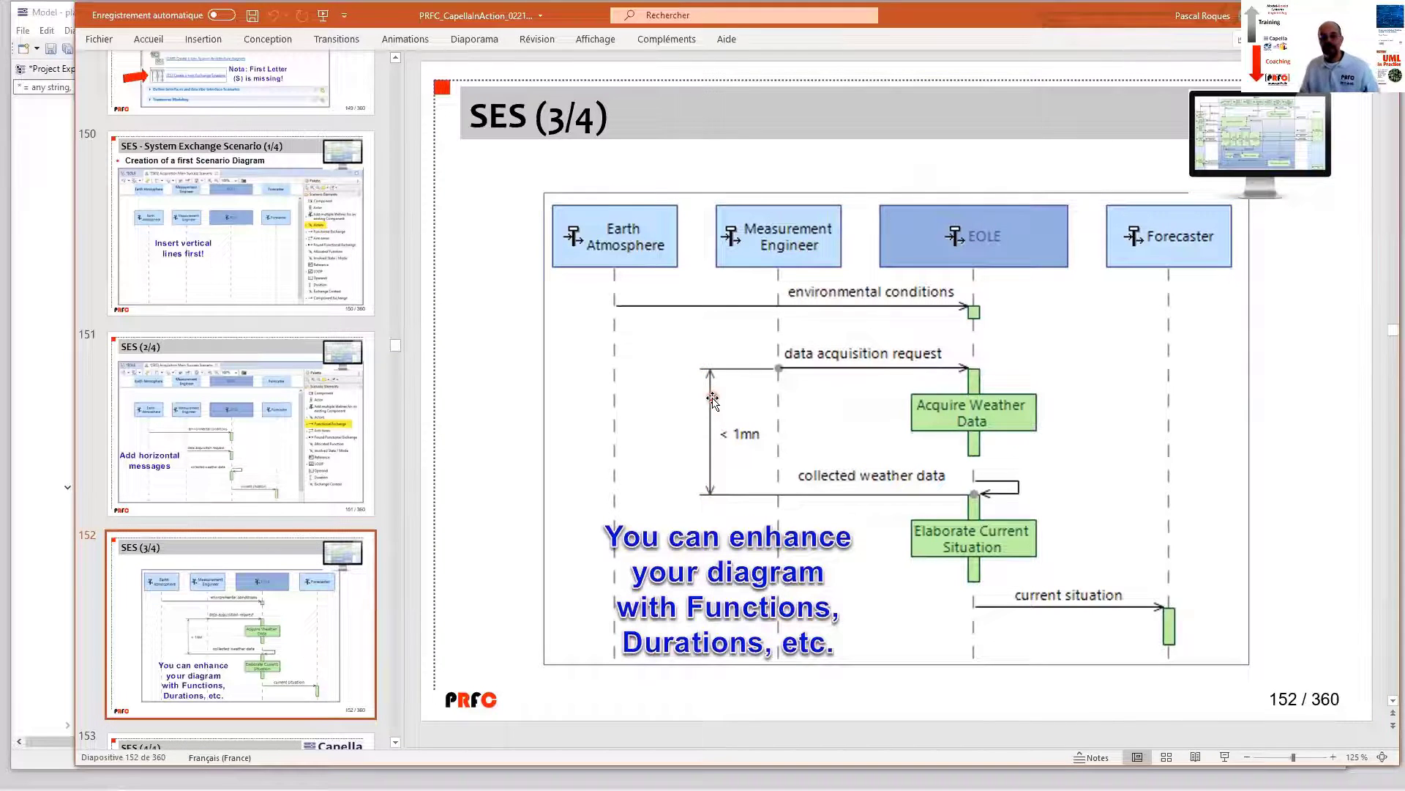
key("alt+Tab")
Add a Duration constraint from the start of the data acquisition request message to the arrival of the collected weather data message.
left_click(699, 338)
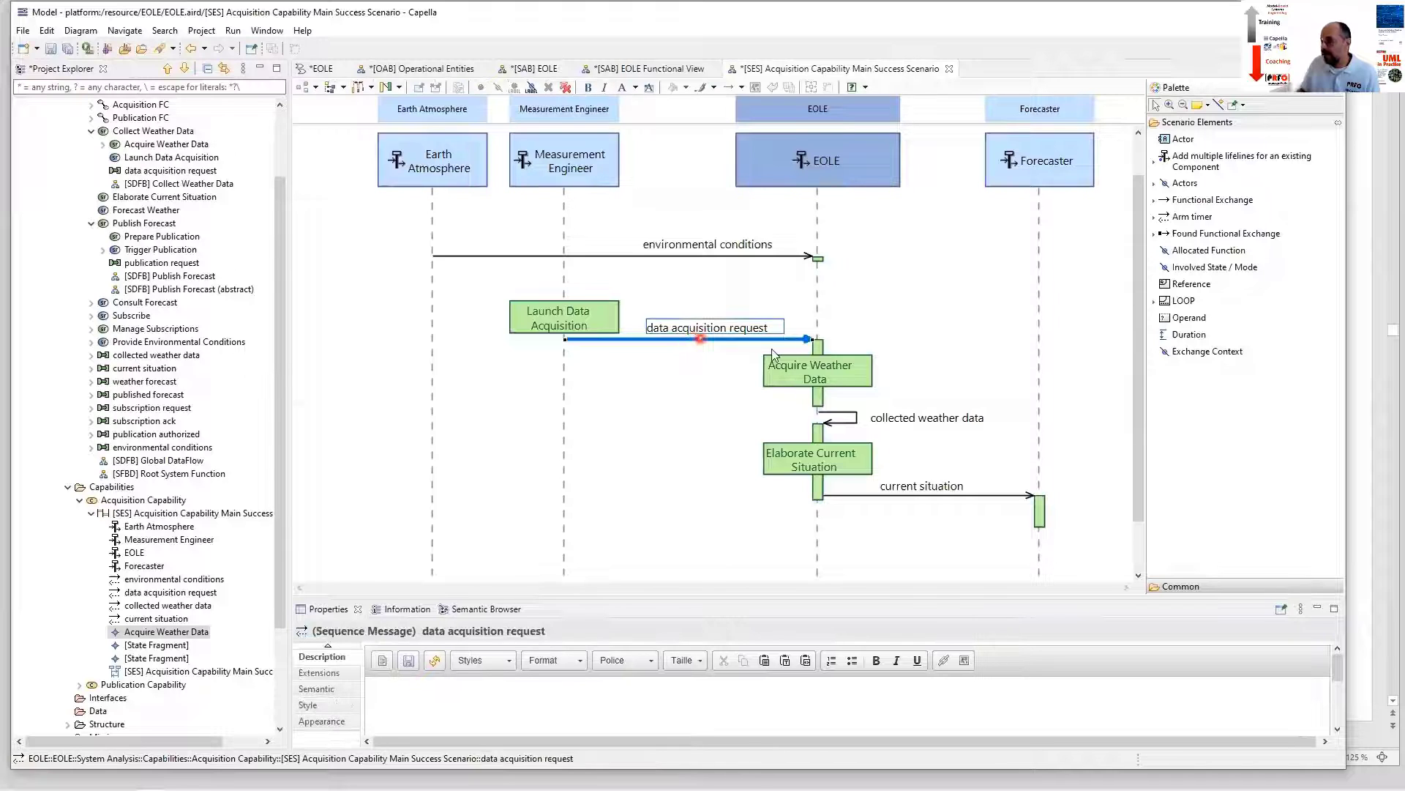
left_click(857, 417)
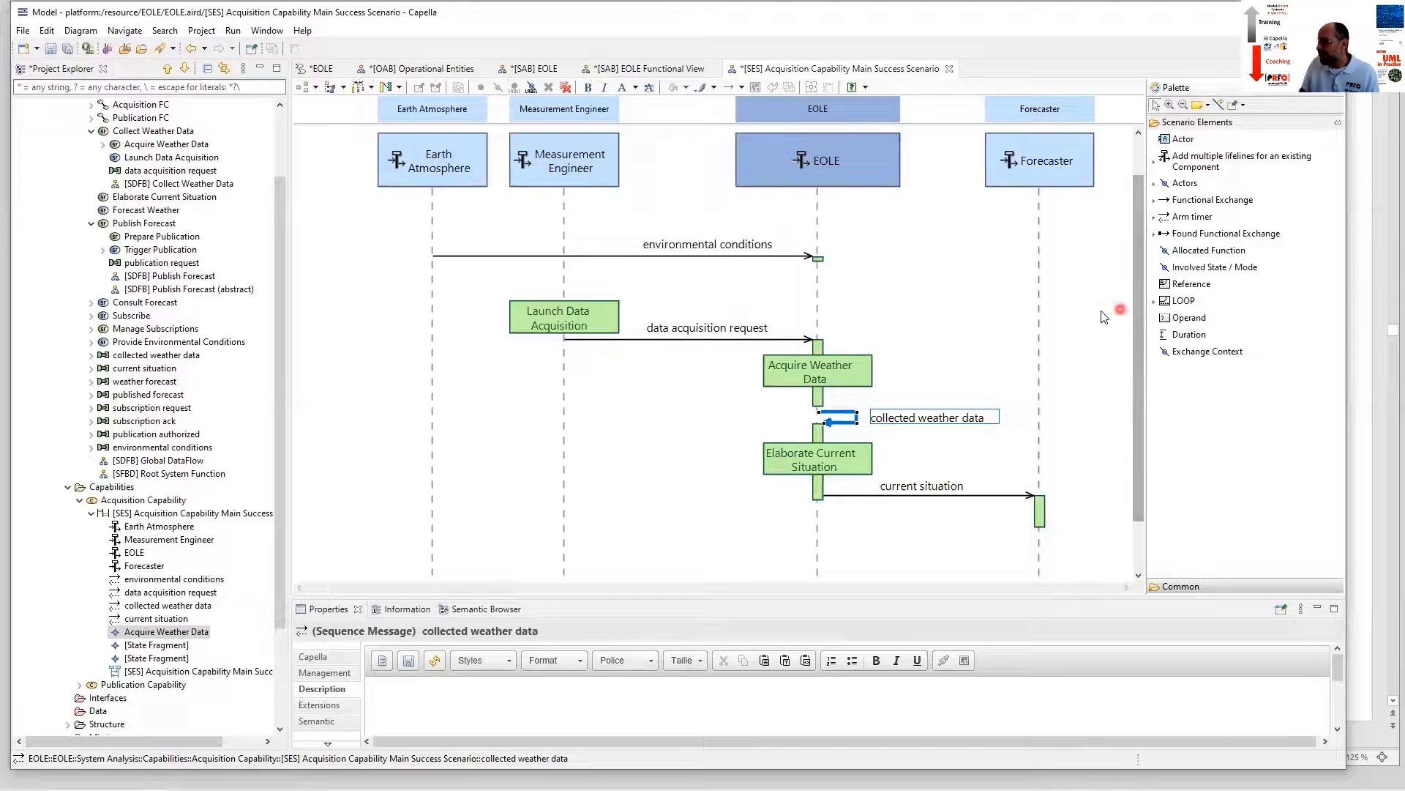
left_click(1198, 341)
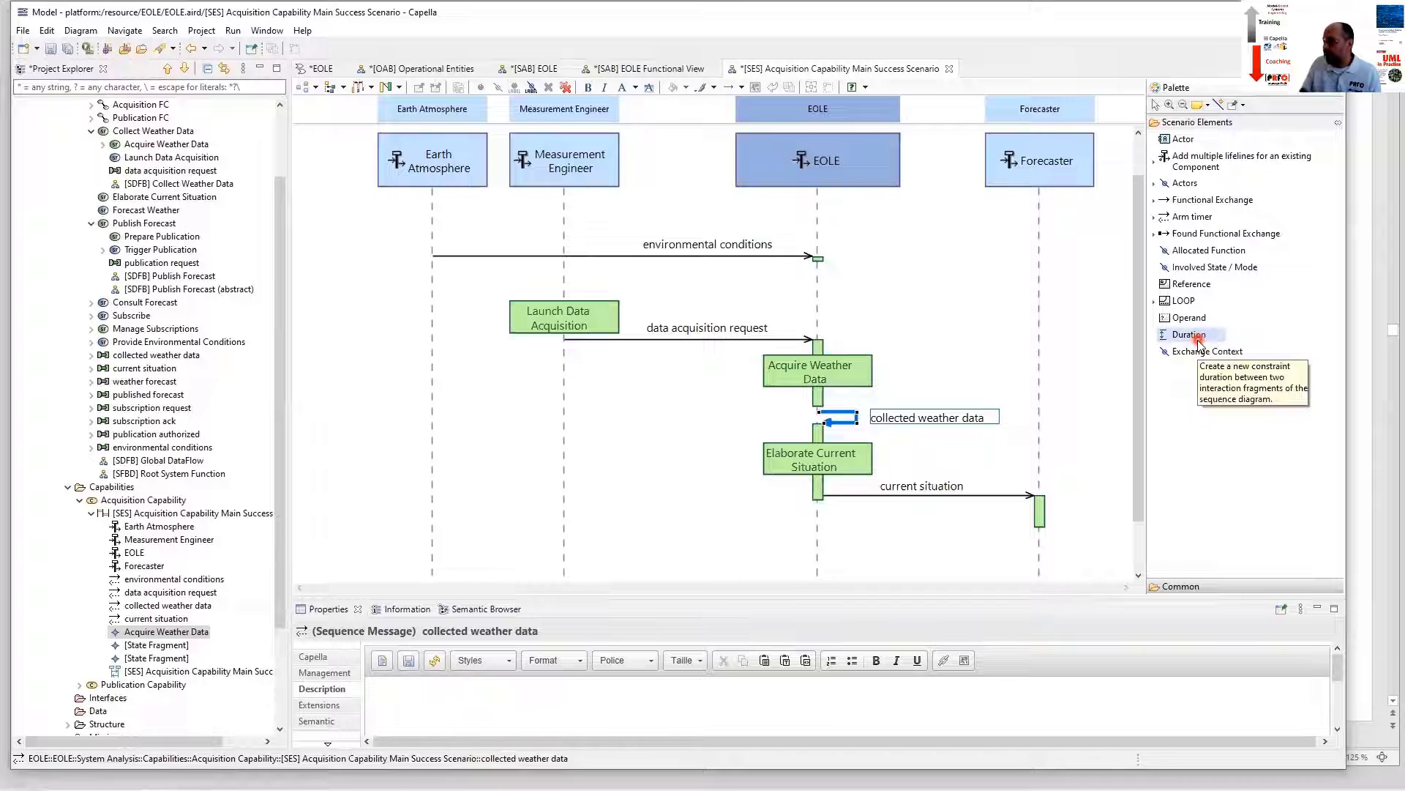
left_click(681, 342)
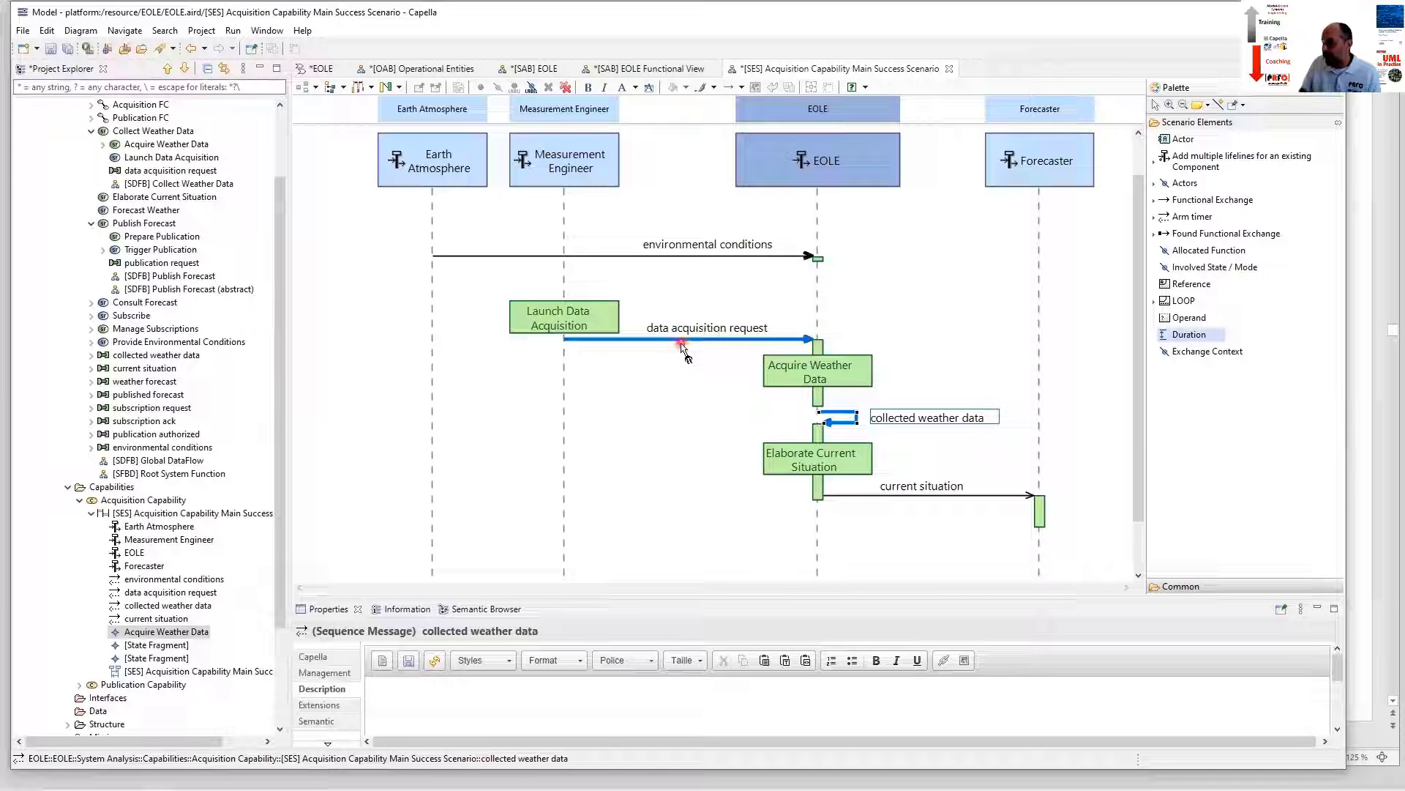
left_click(834, 421)
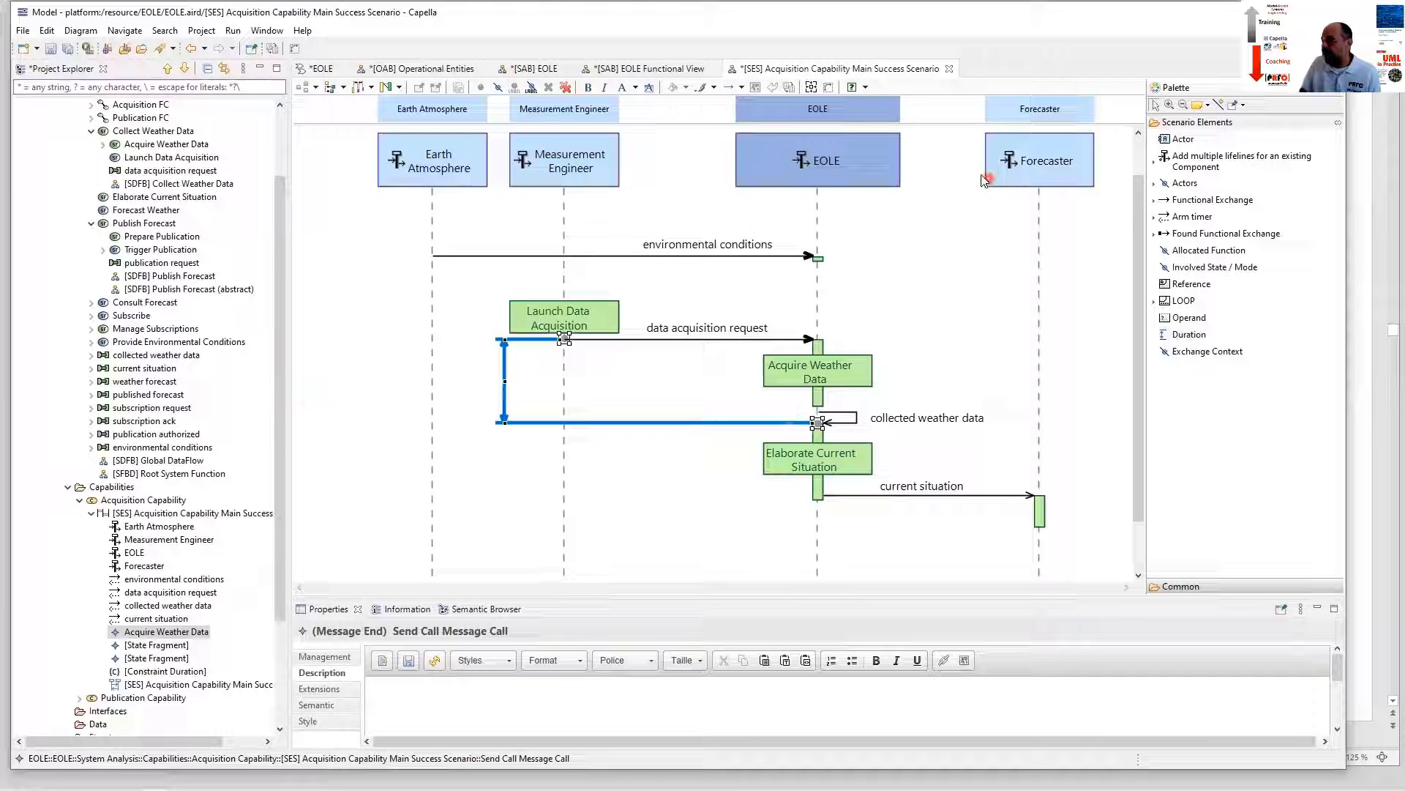
left_click(330, 143)
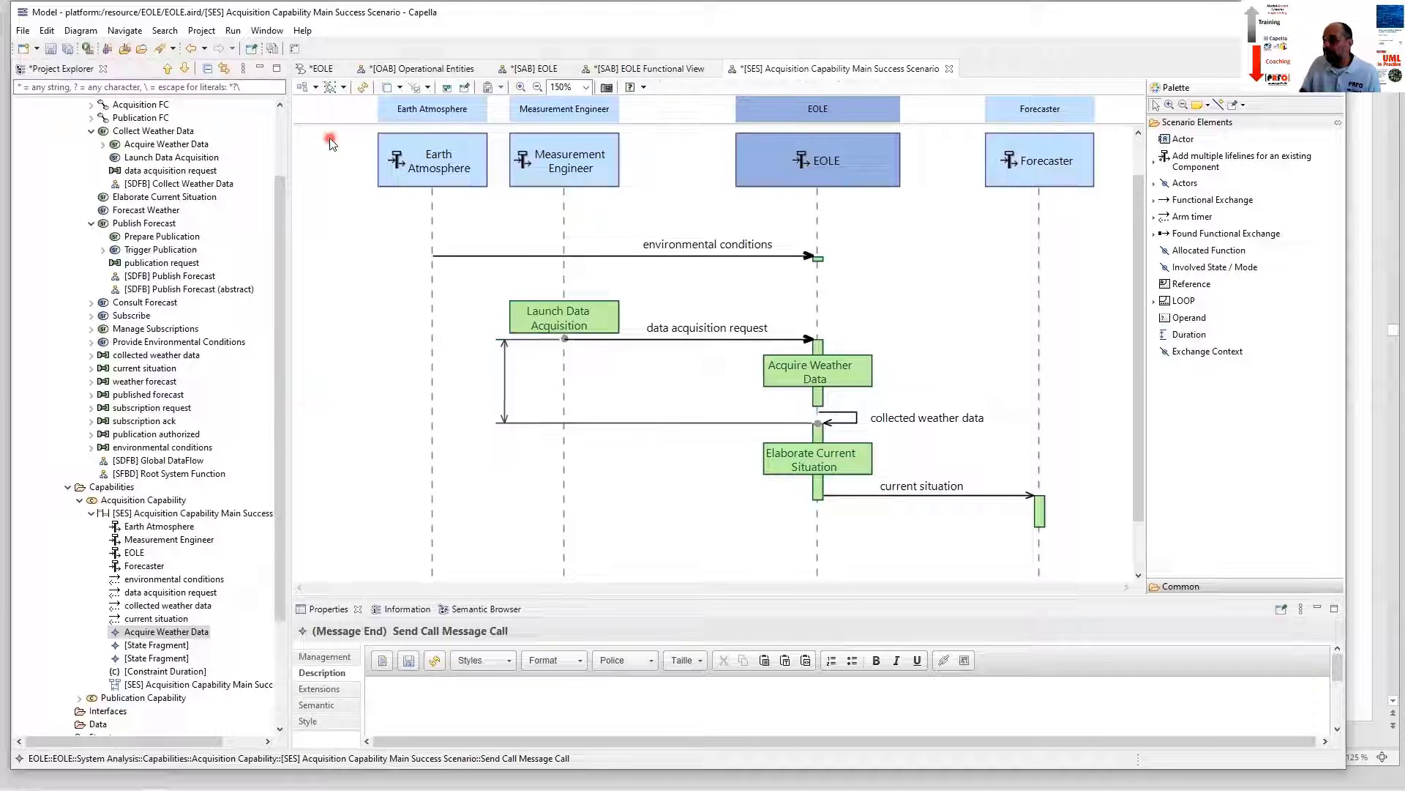
Open the duration constraint's properties to view its name, summary and duration fields, and close them without changes.
left_click(522, 87)
left_click(521, 87)
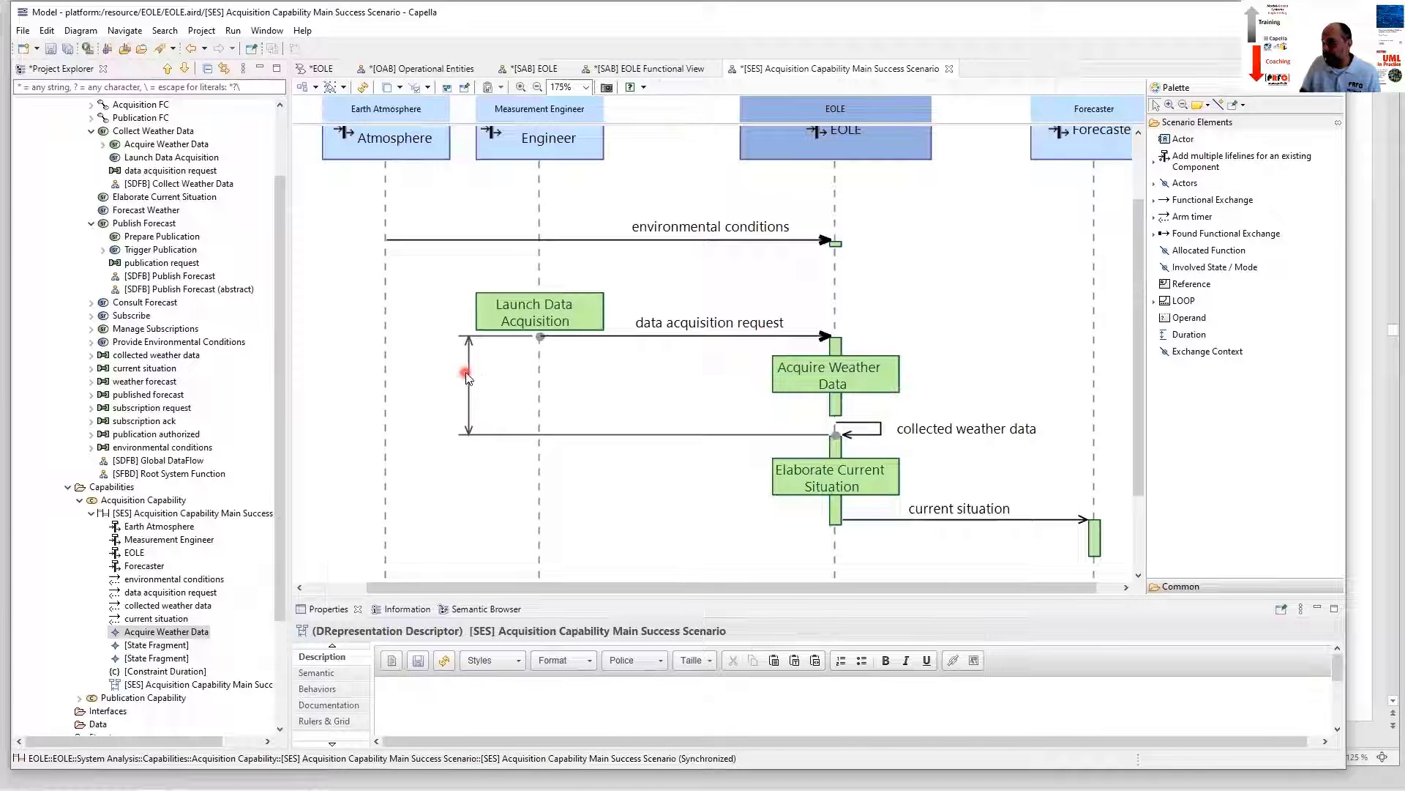
left_click(470, 372)
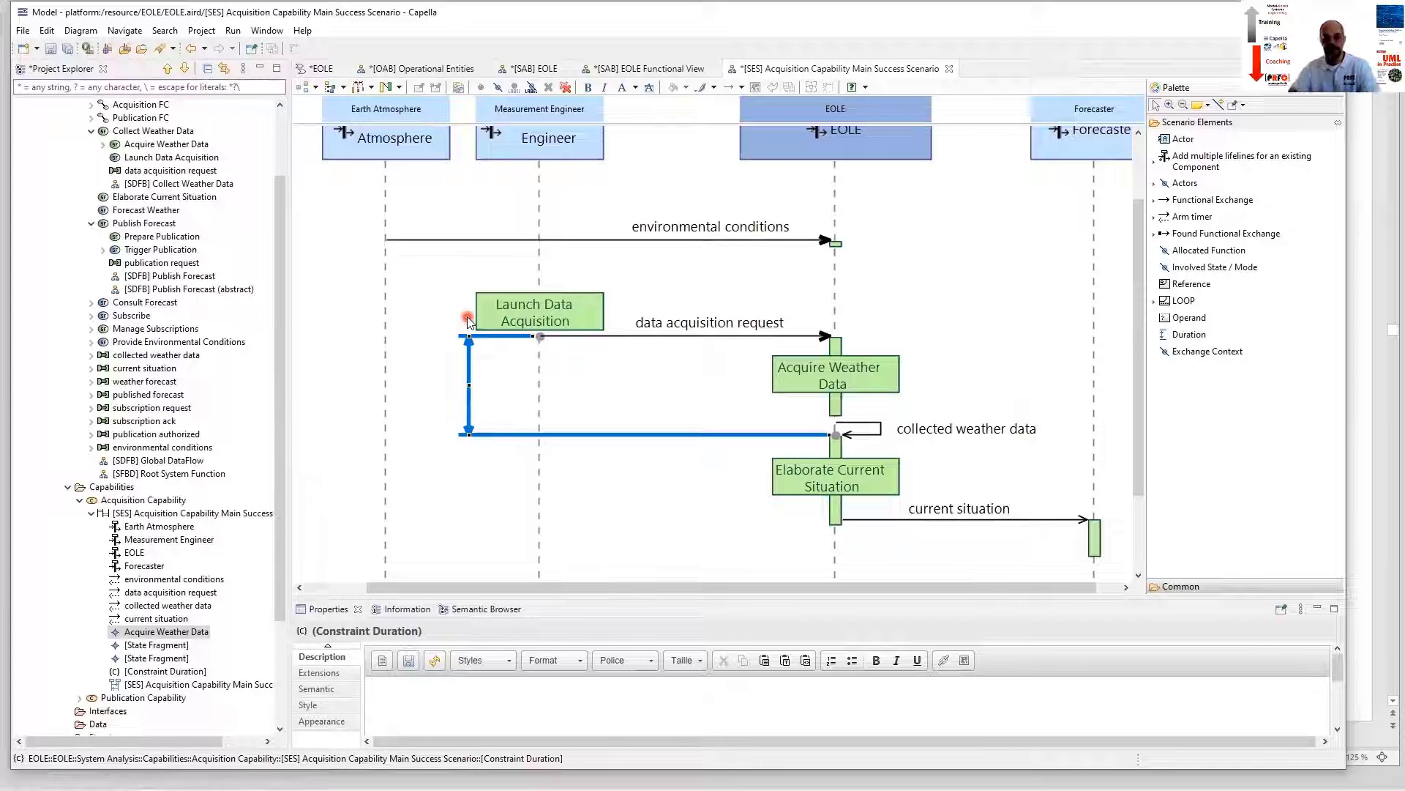
double_click(469, 369)
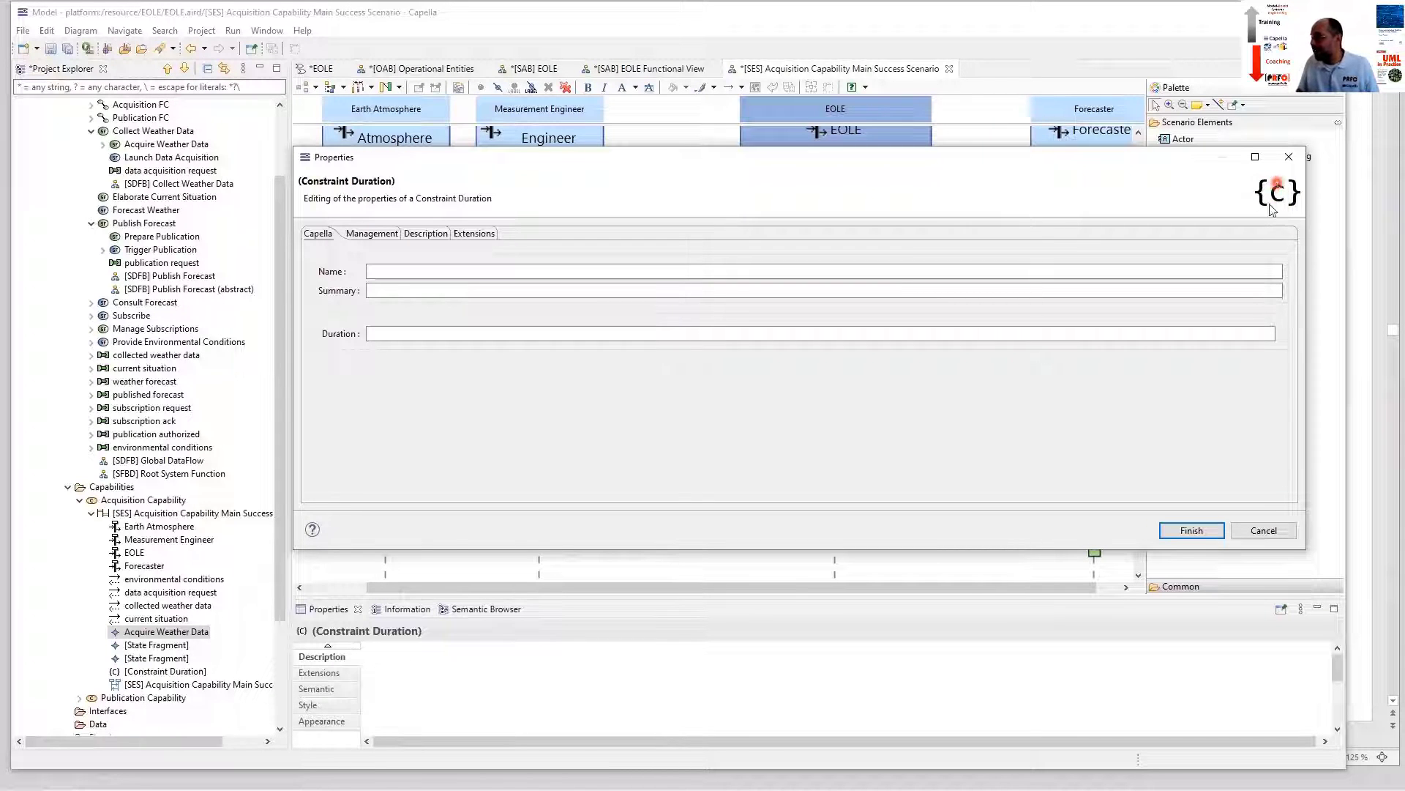
left_click(1263, 529)
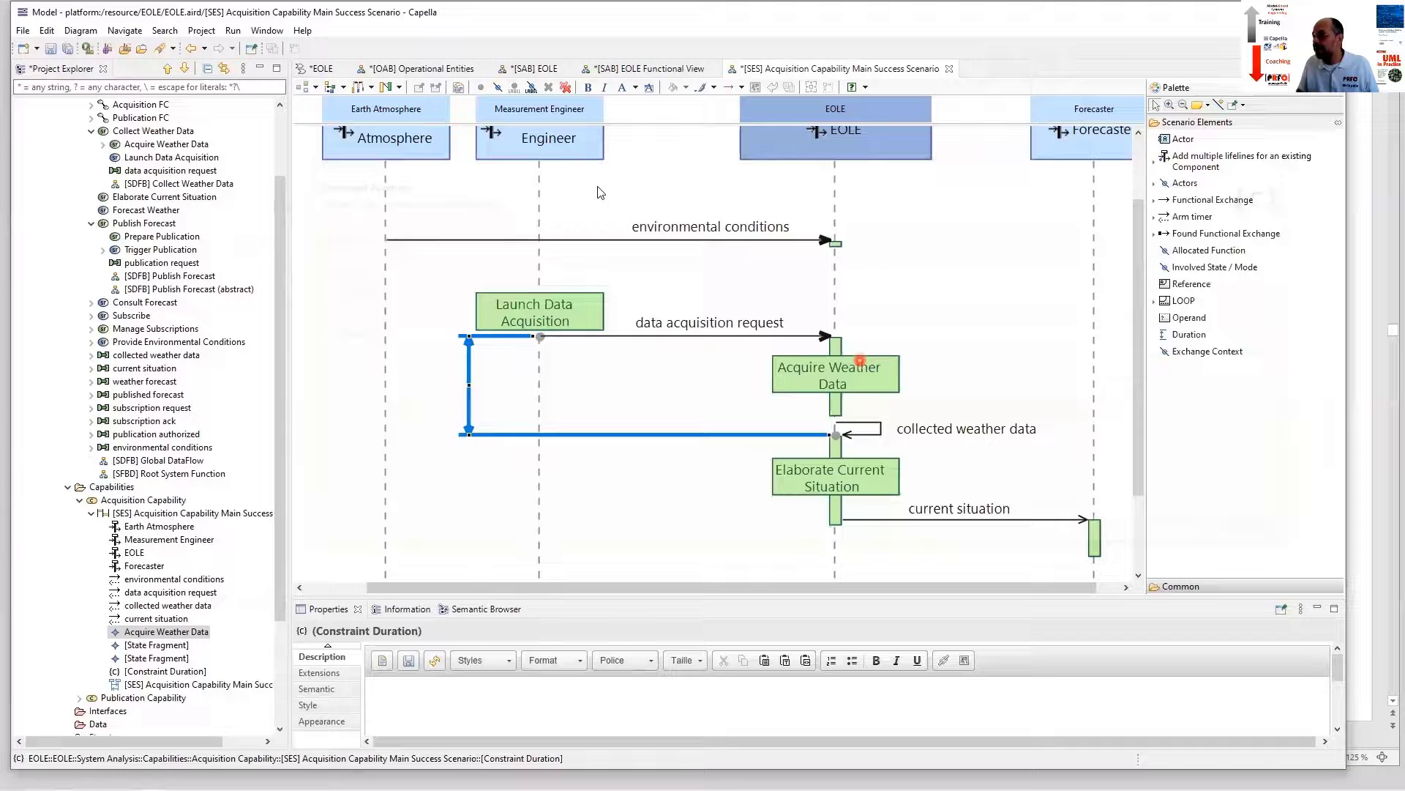
Check the specification of the Acquisition FC latency constraint in the [SAB] EOLE diagram, and return to the acquisition scenario.
left_click(537, 68)
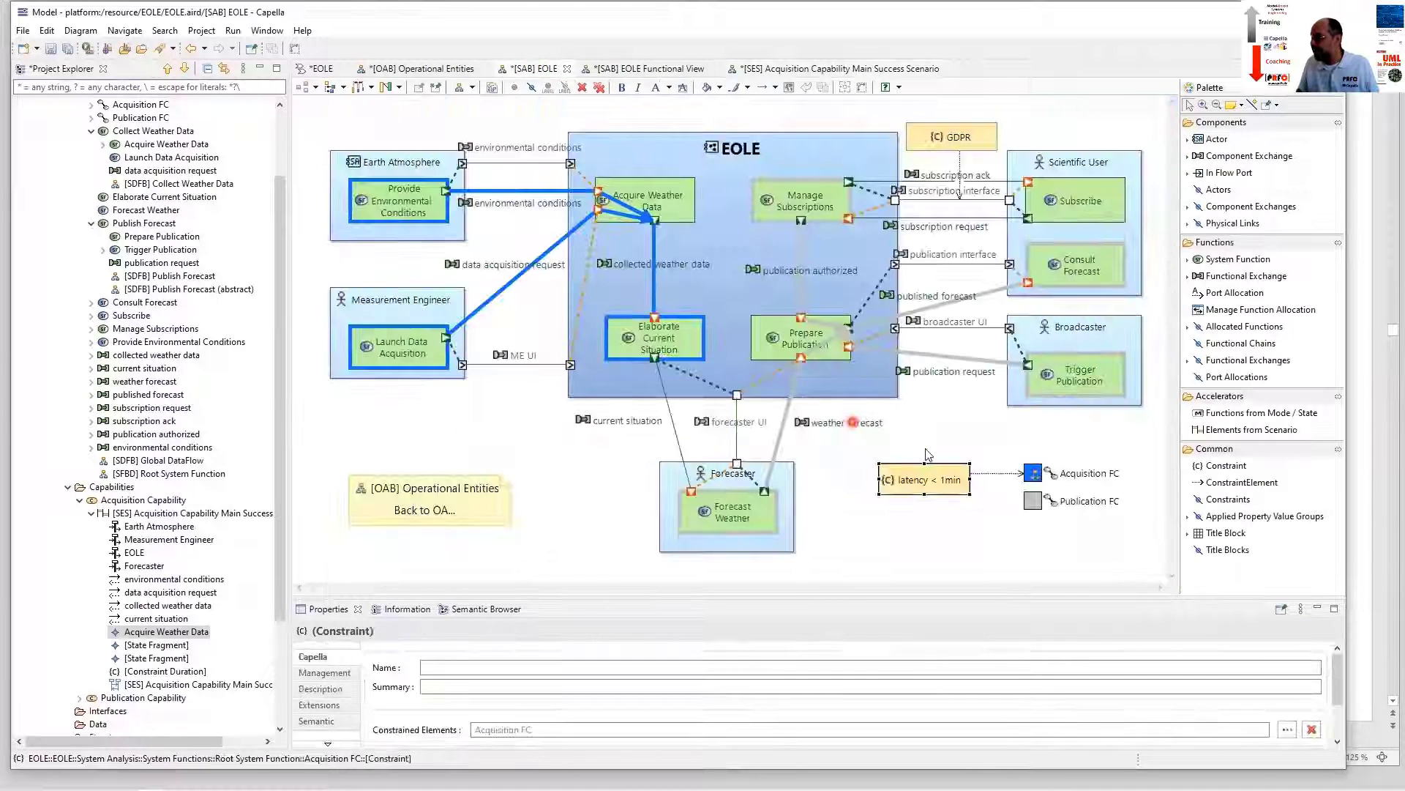
double_click(919, 471)
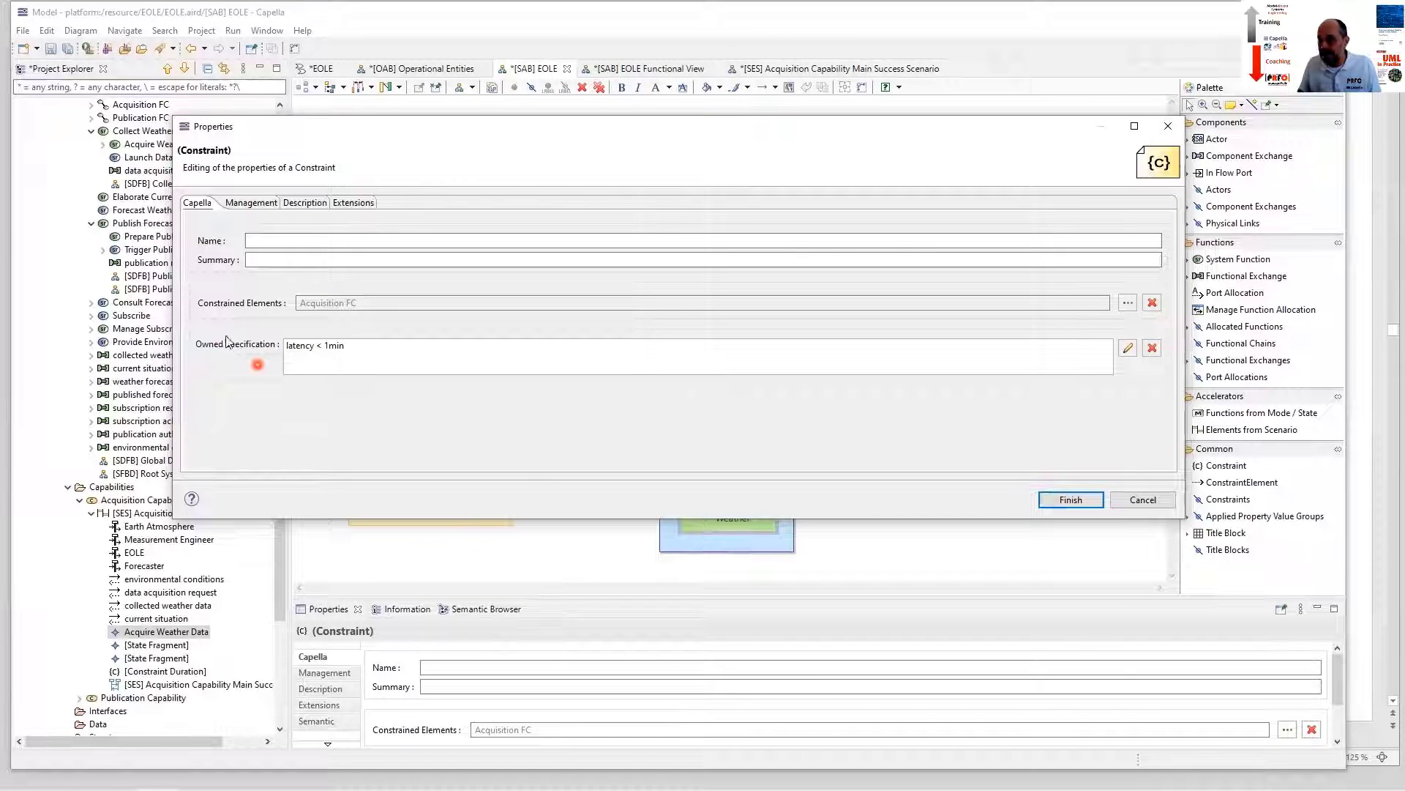
left_click(1143, 499)
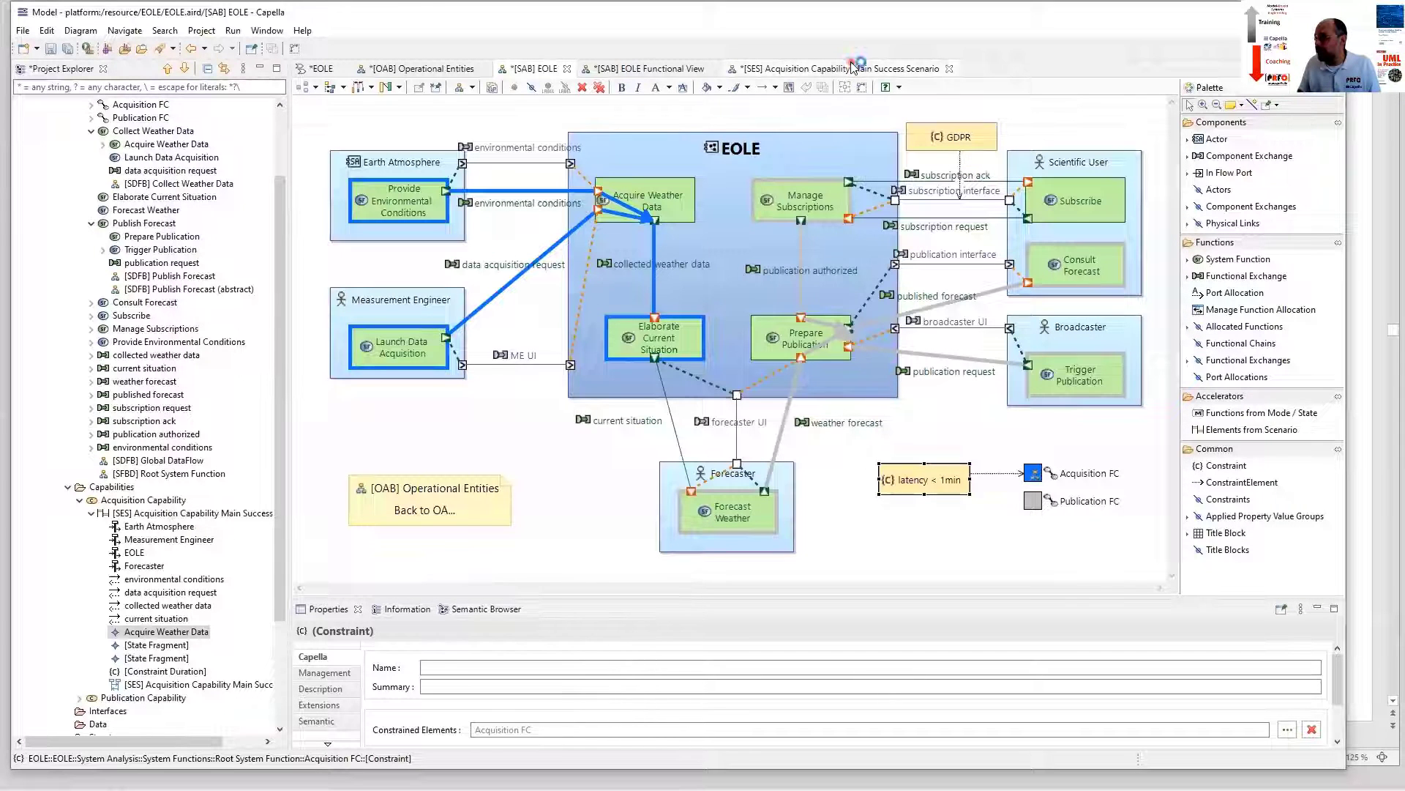
left_click(841, 69)
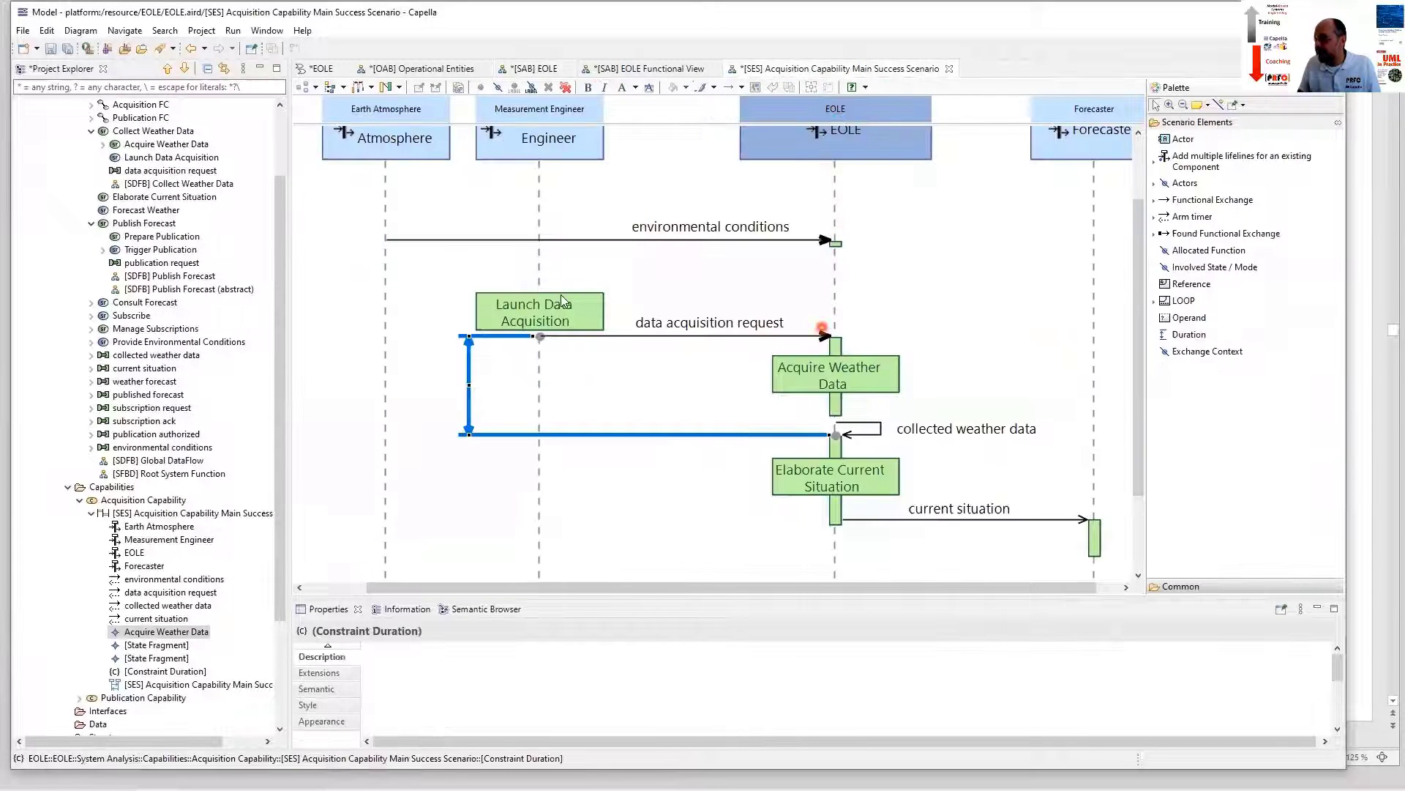
Name the duration constraint on the data acquisition "Max Acq Time" and set its duration to "< 1min".
left_click(469, 362)
double_click(470, 360)
left_click(506, 324)
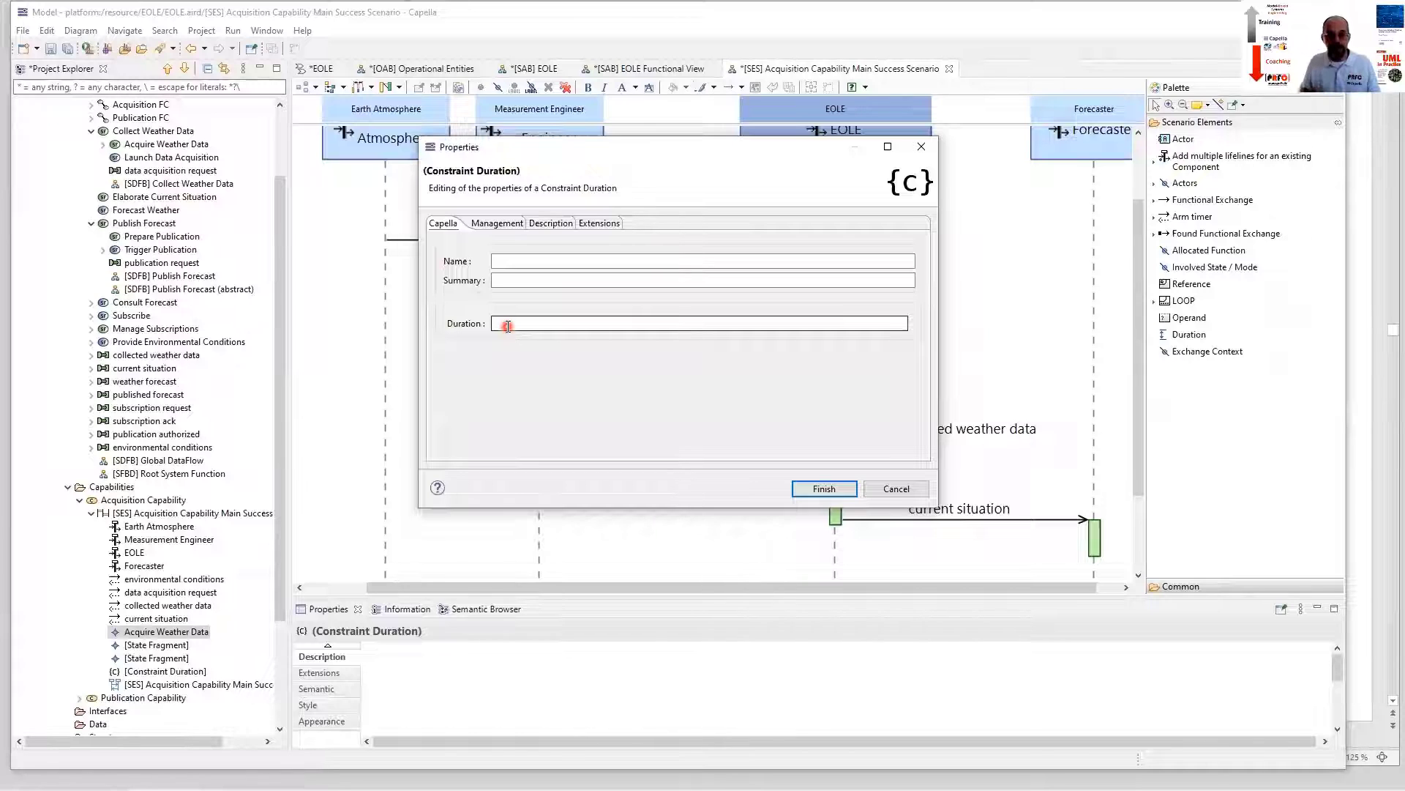
left_click(519, 259)
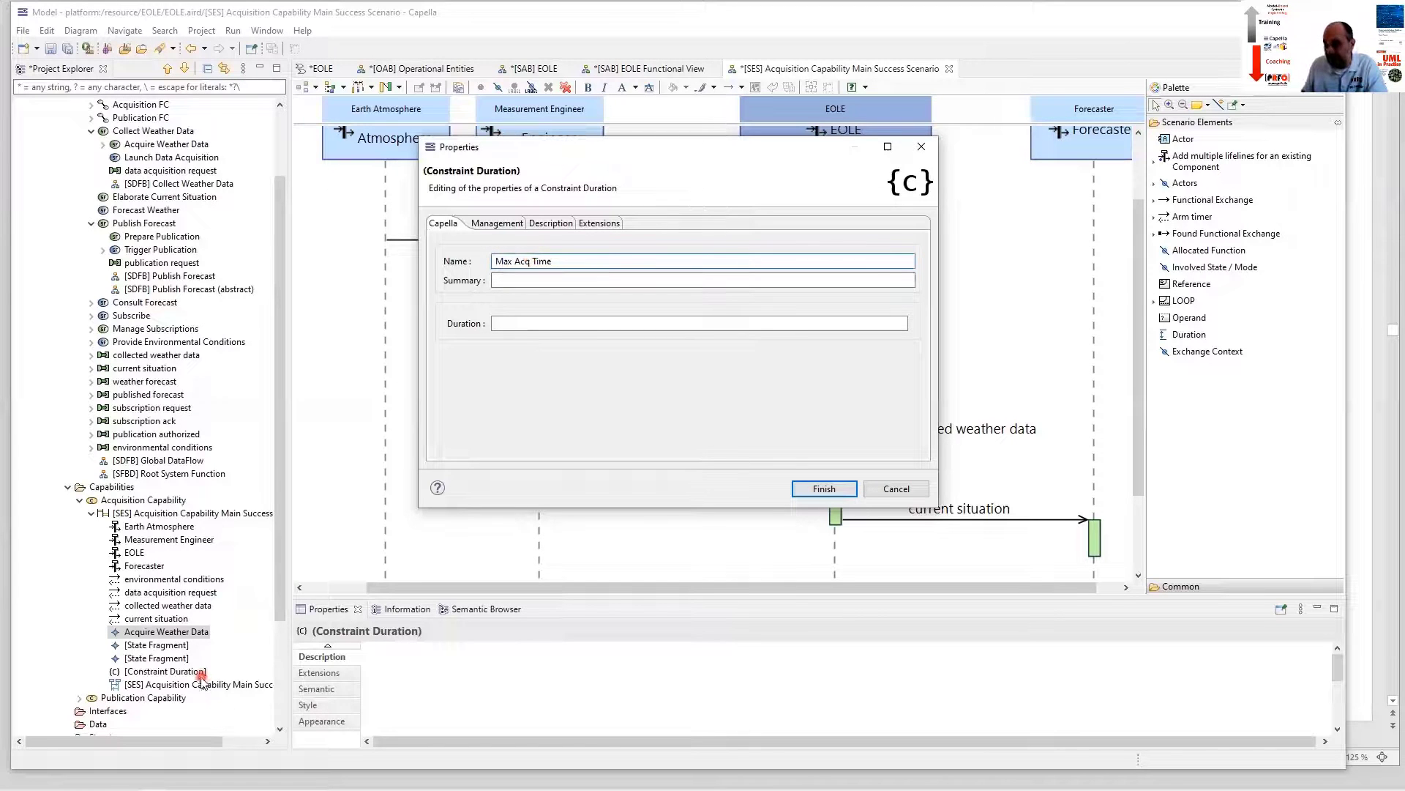
left_click(588, 323)
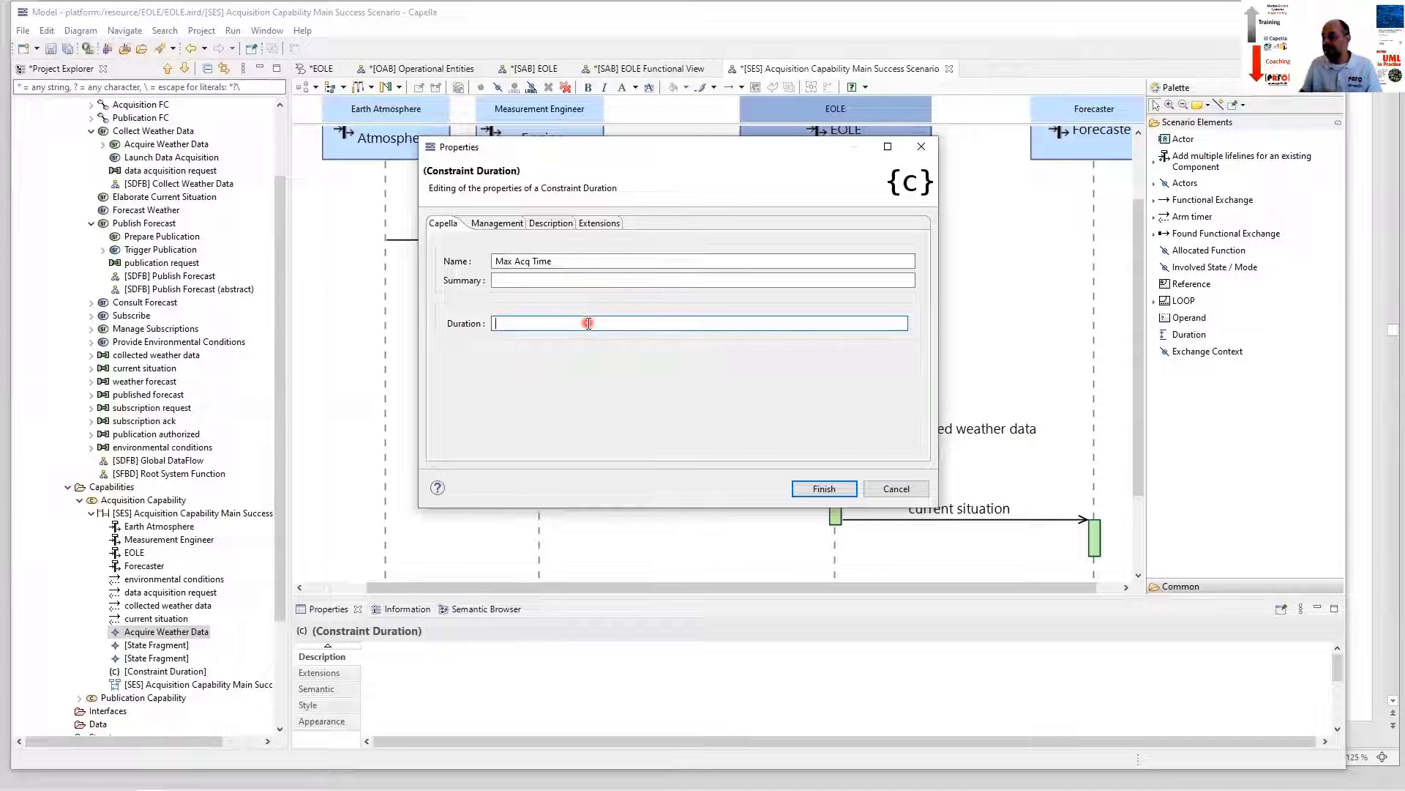
left_click_drag(659, 149, 895, 172)
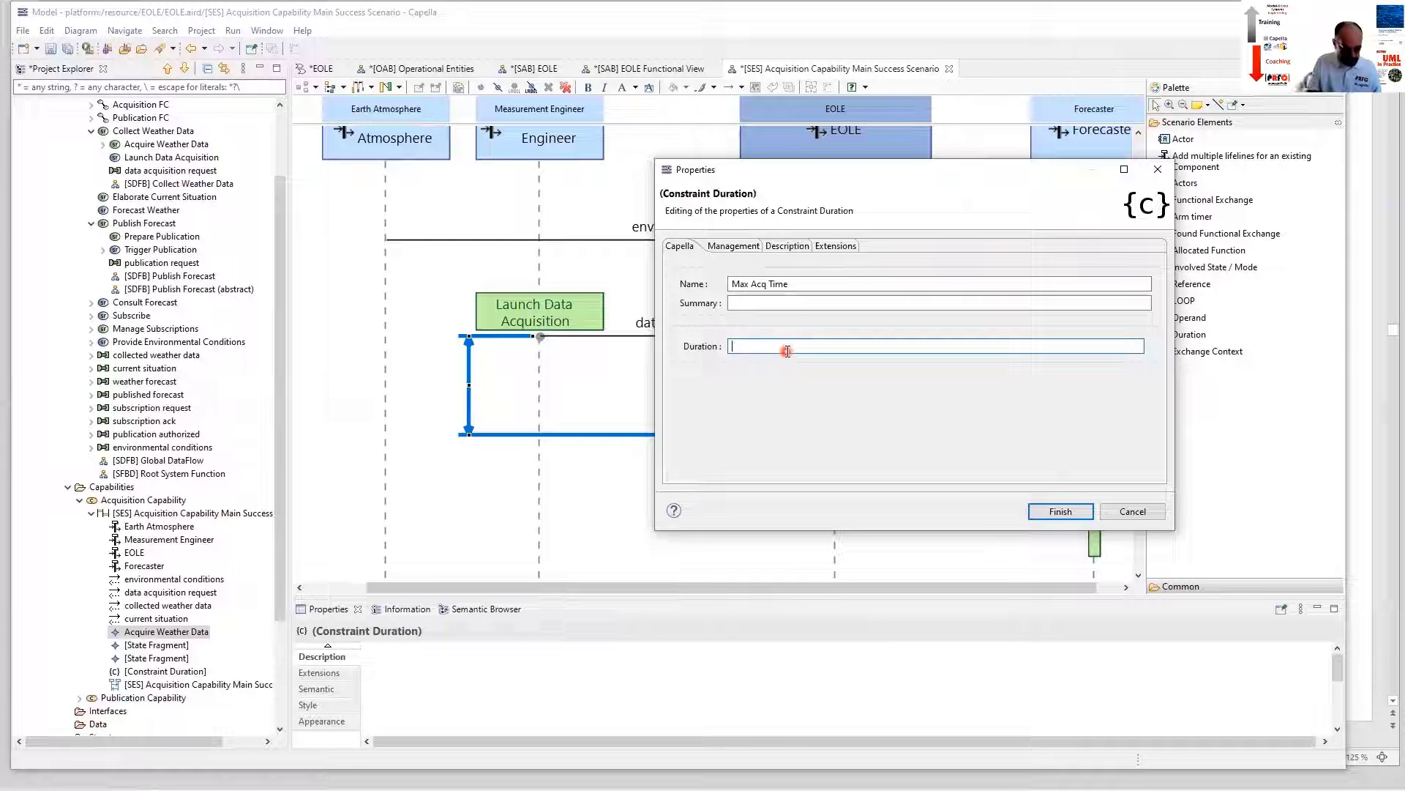
type("< 1min")
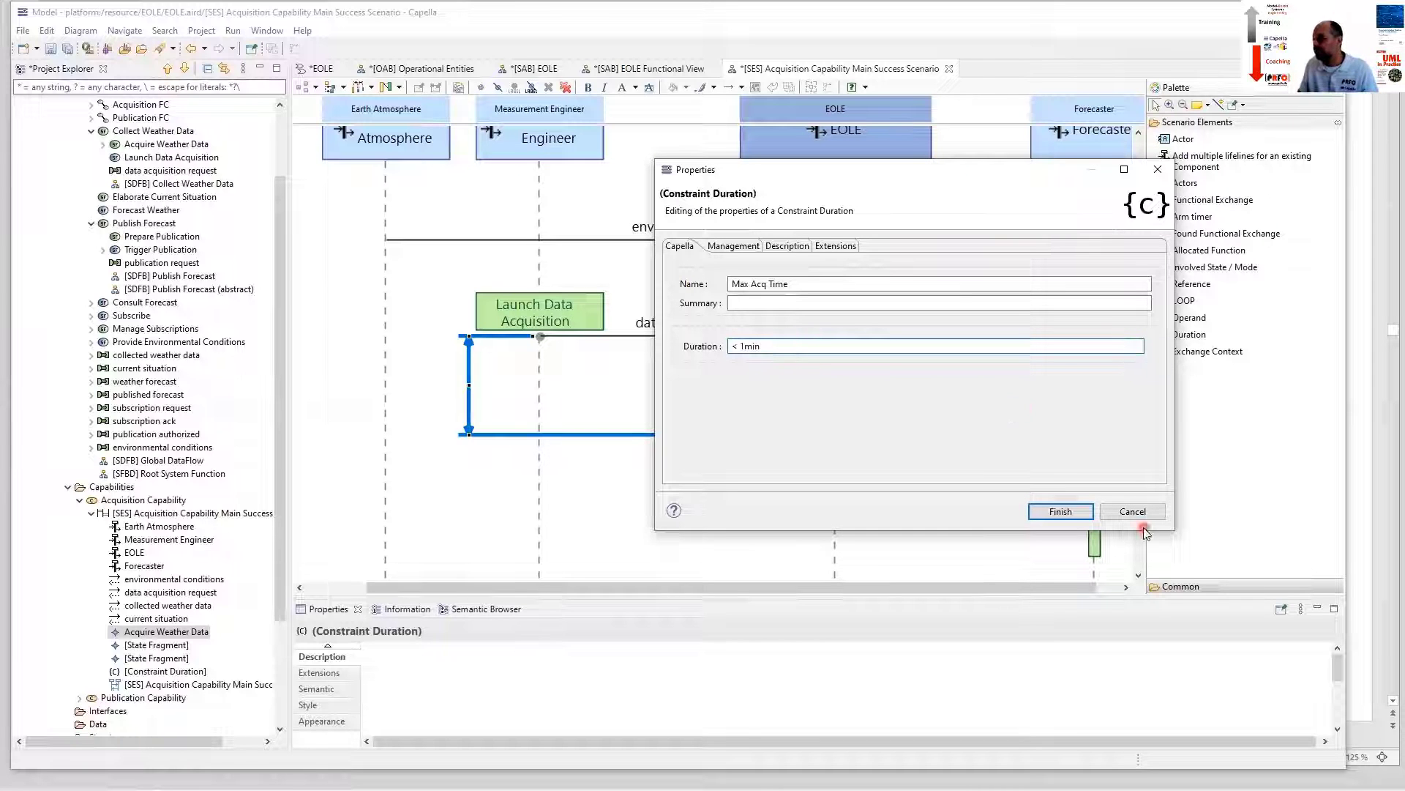
left_click(1061, 511)
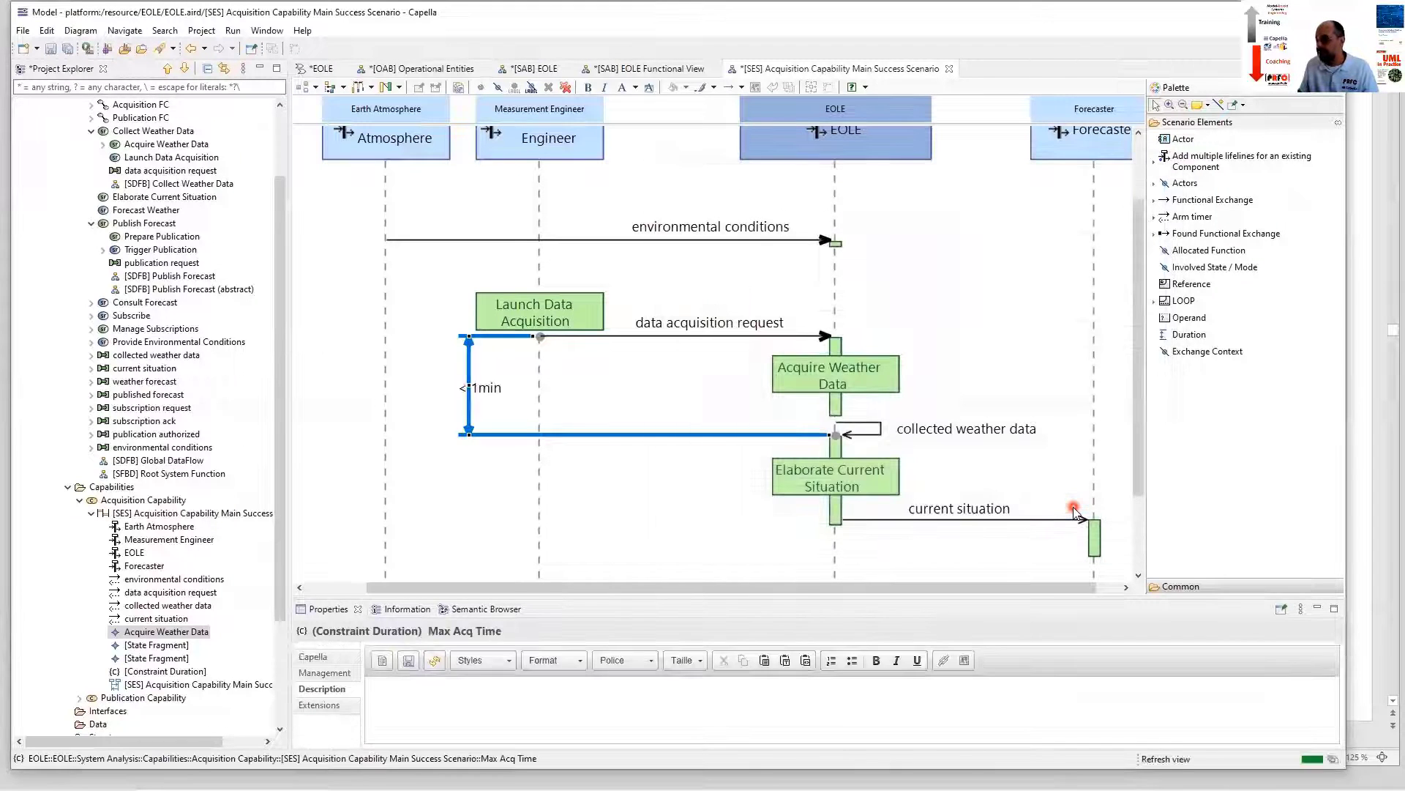
Move the "< 1min" label clear of the duration arrow and check the Max Acq Time constraint's properties.
left_click_drag(490, 388, 508, 381)
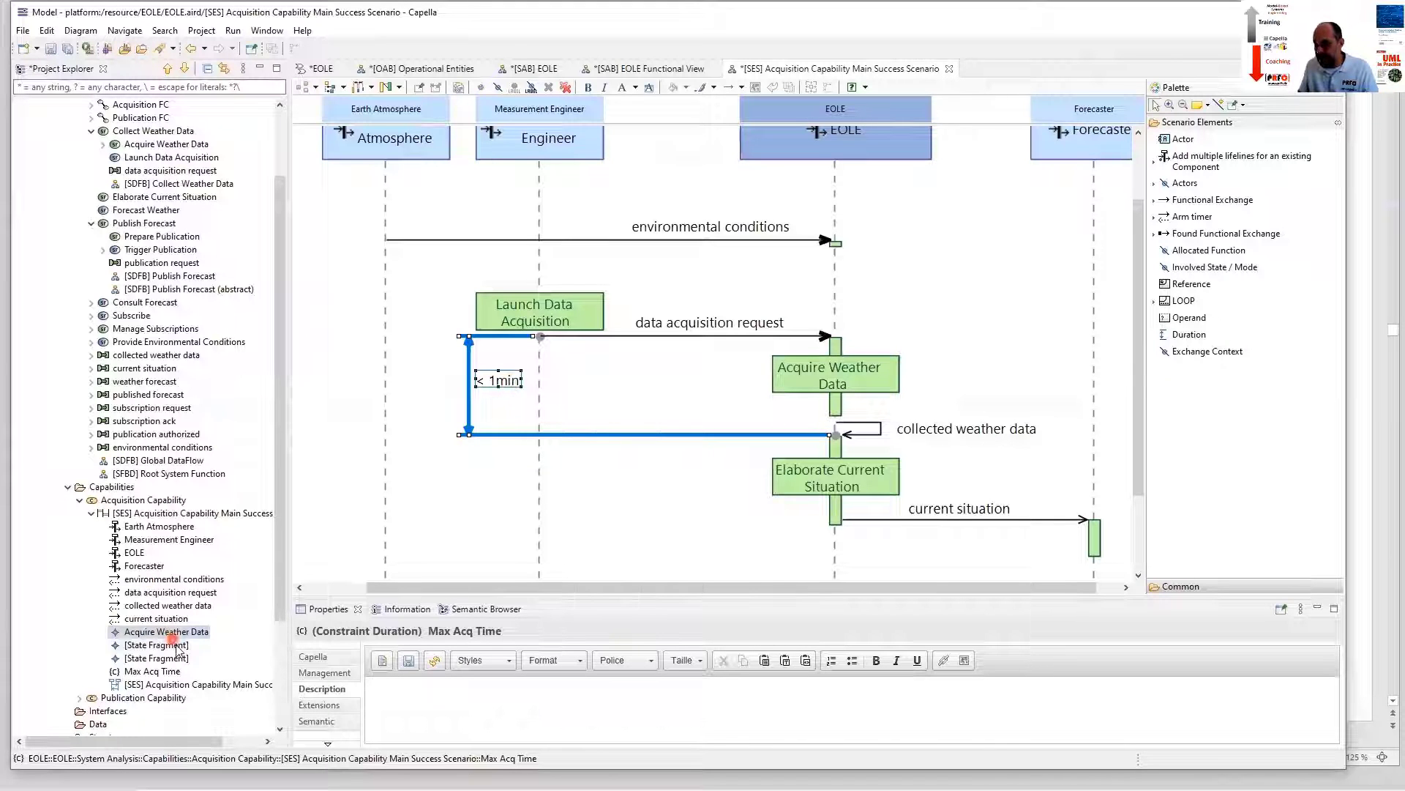
left_click(176, 671)
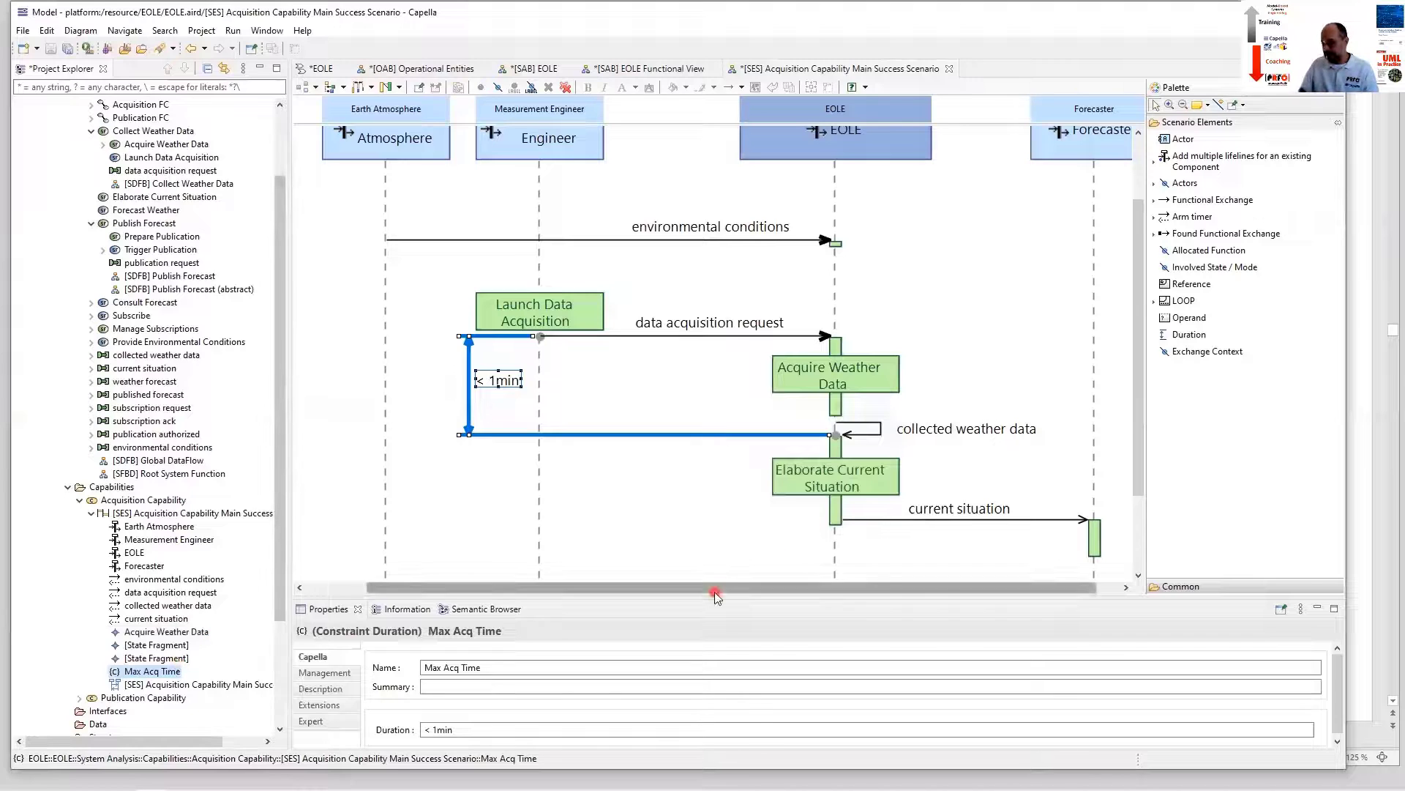
left_click_drag(715, 597, 720, 570)
left_click(907, 283)
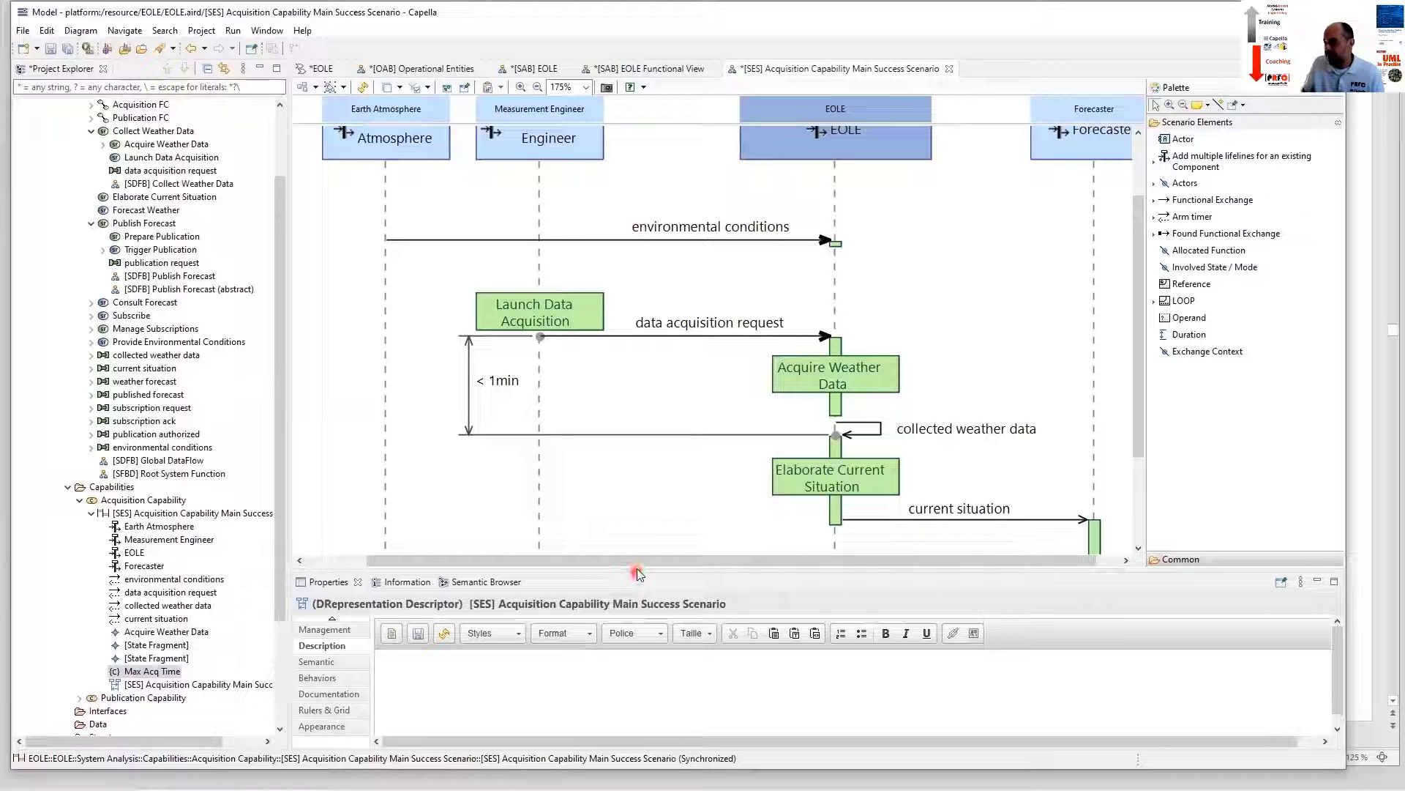
left_click_drag(637, 586, 638, 633)
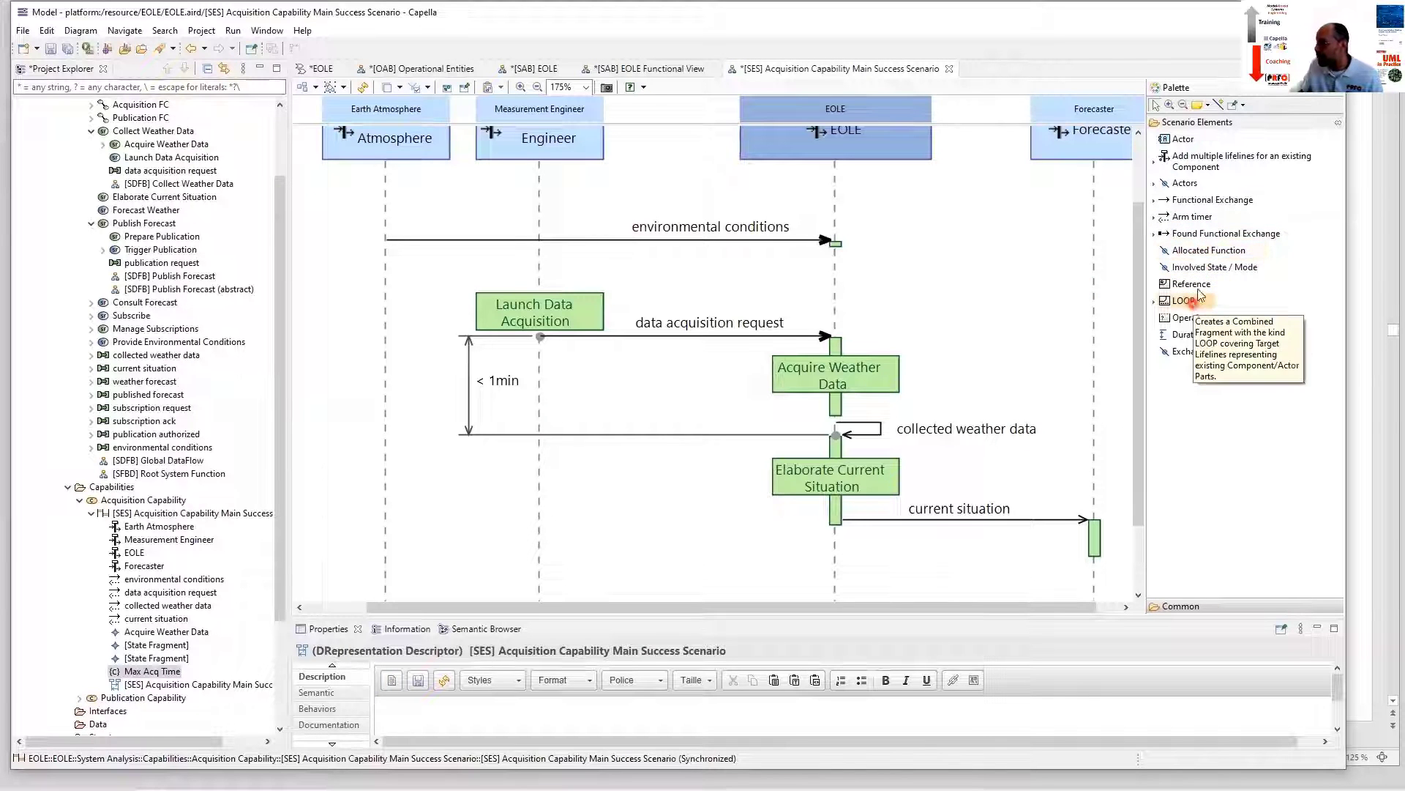
Try a Duration constraint spanning the Acquire Weather Data function, offset it from the lifeline, and delete it from the model.
left_click(1189, 335)
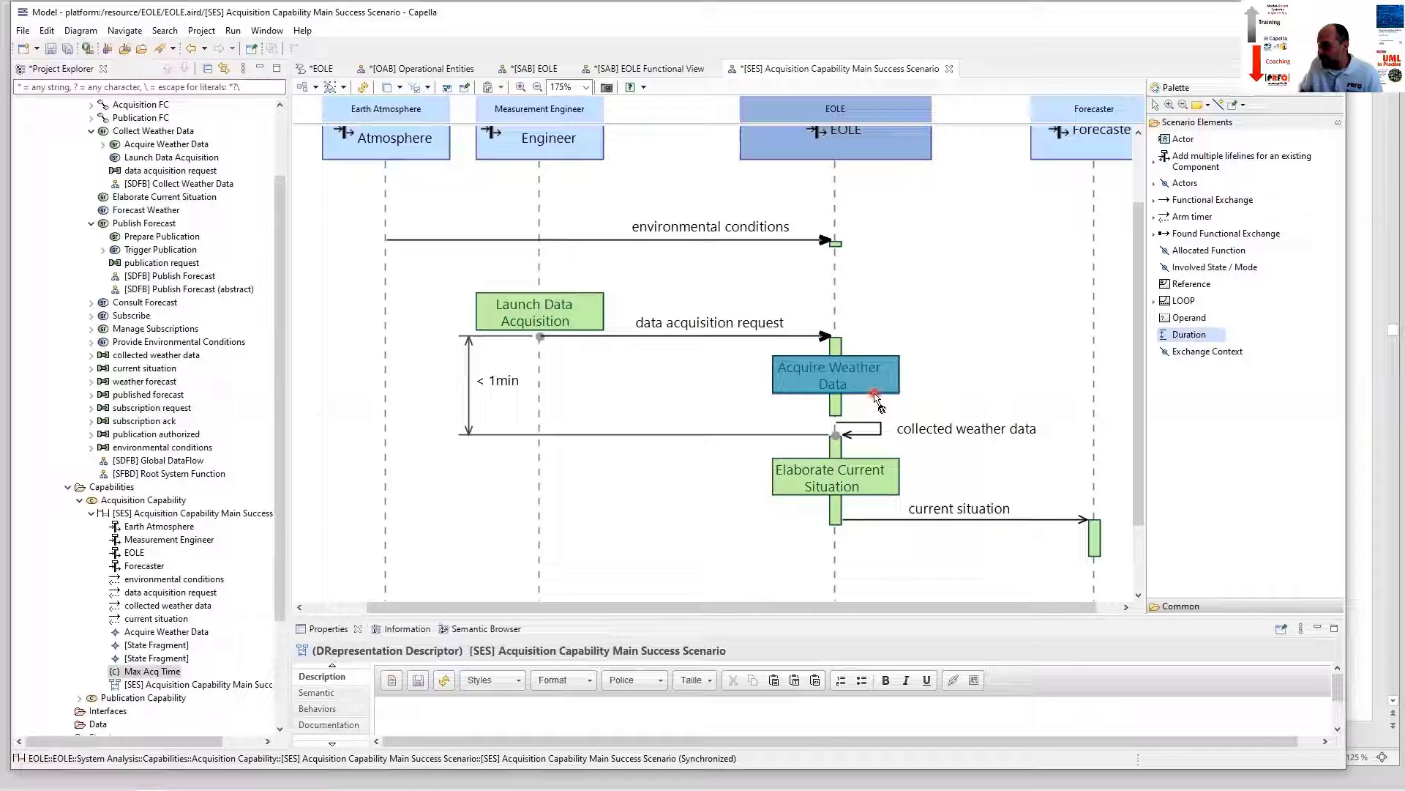
left_click(875, 394)
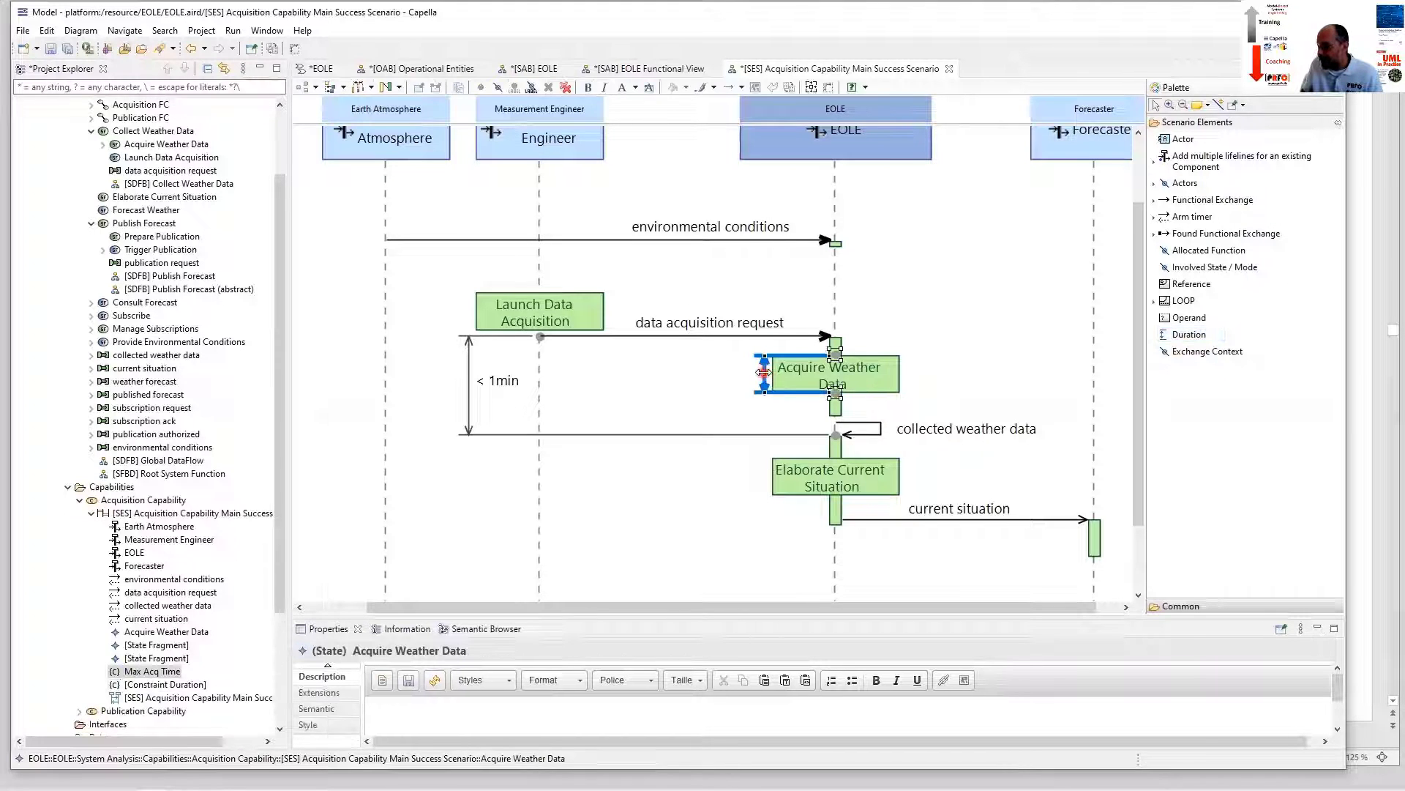
left_click_drag(764, 373, 671, 363)
left_click(810, 380)
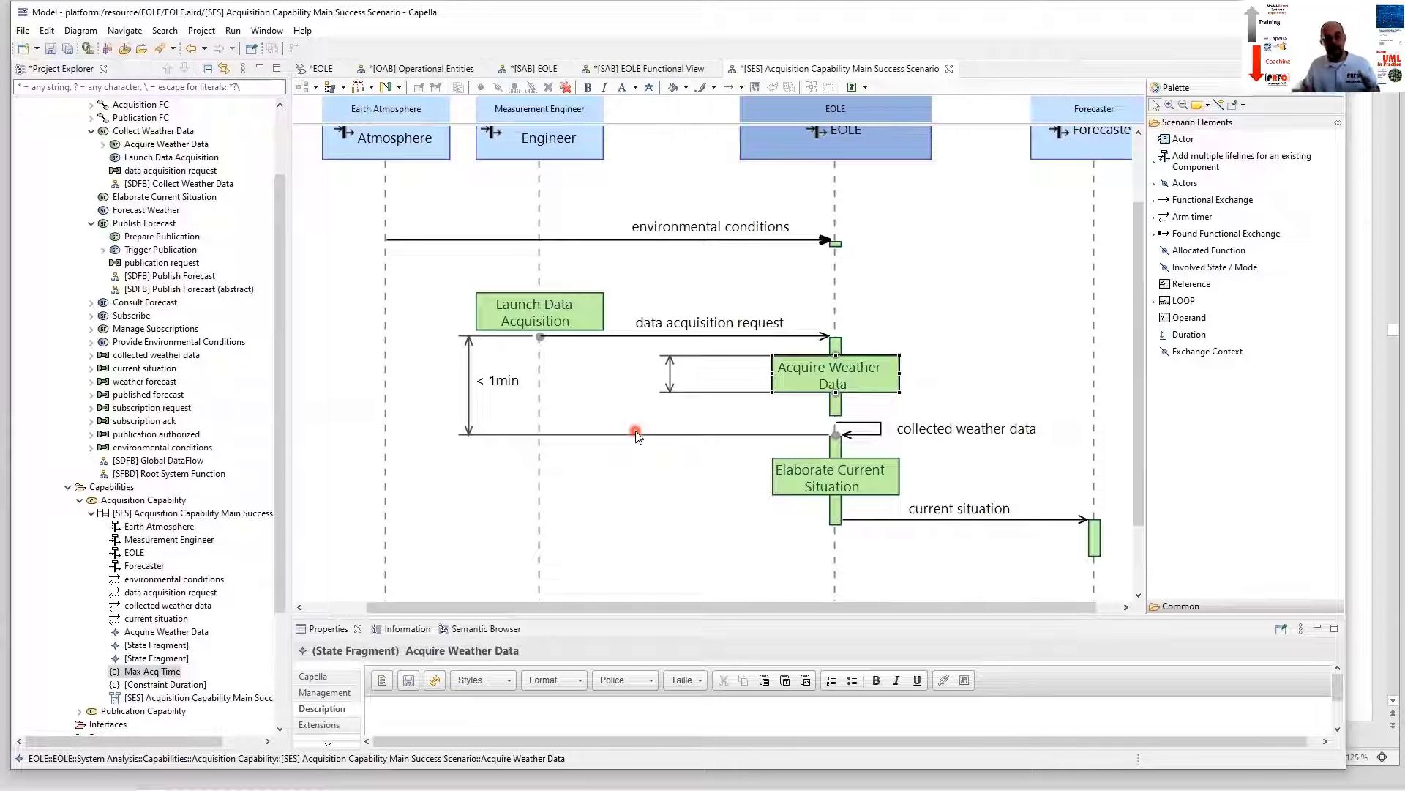
left_click(679, 356)
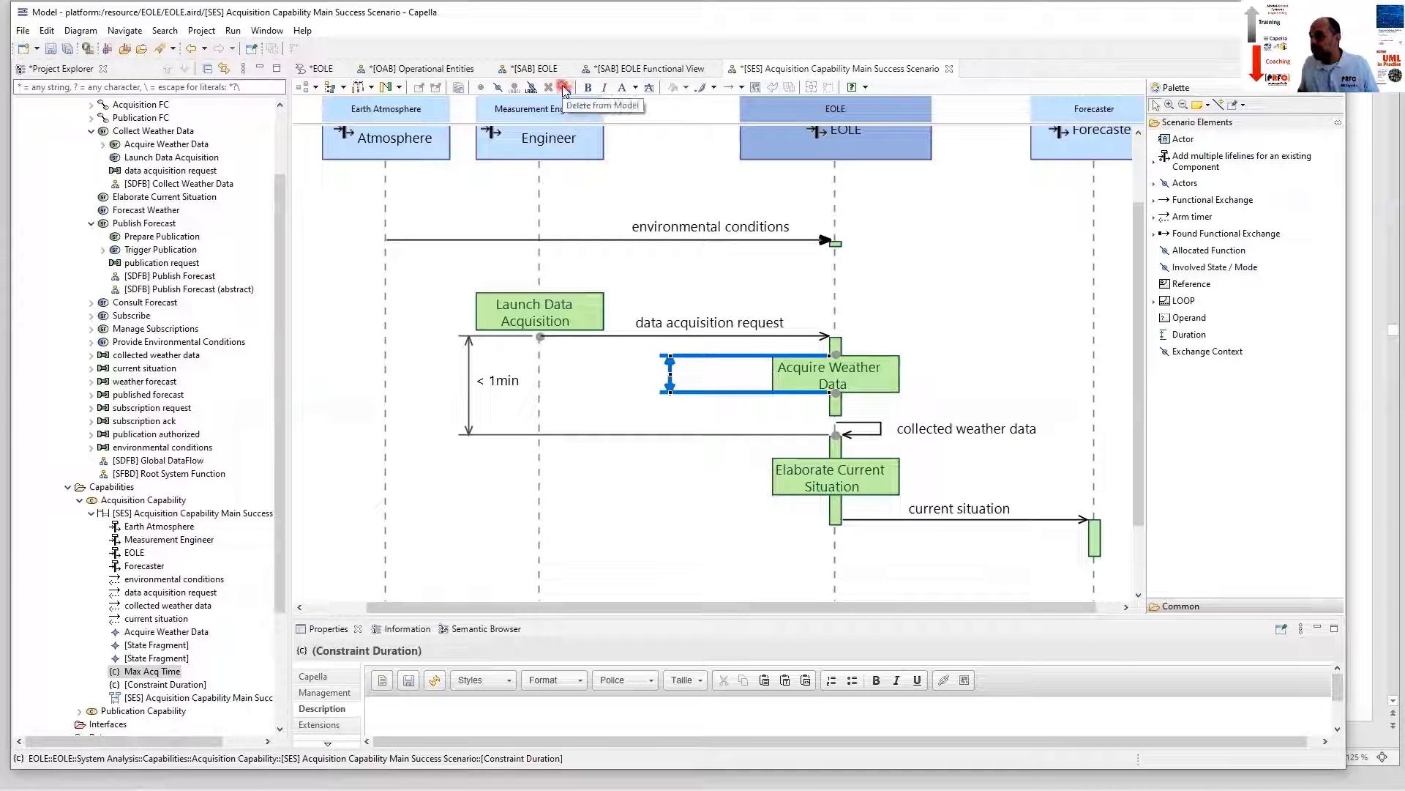
left_click(568, 88)
left_click(1153, 515)
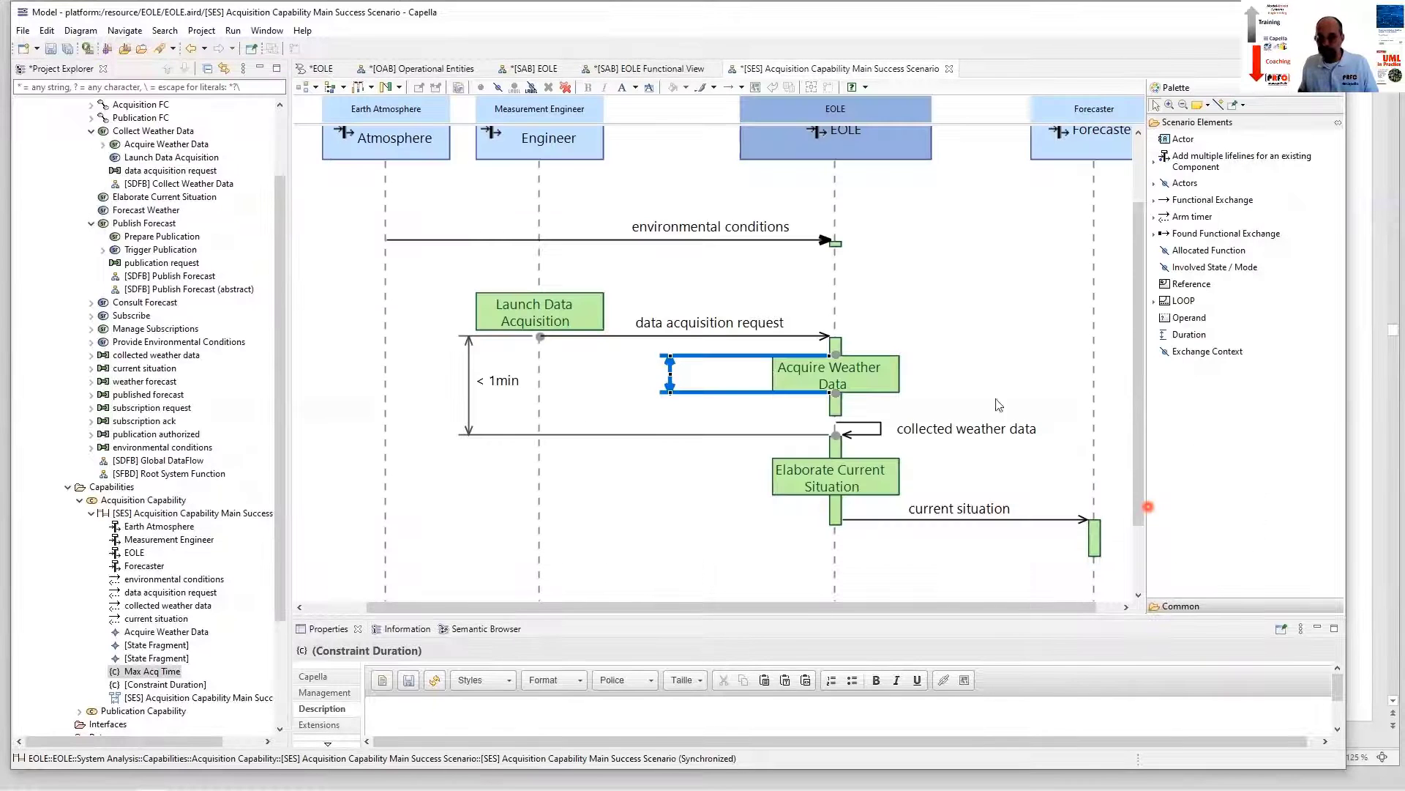
Switch to PowerPoint to view the SES (4/4) slide on creating elements on the fly, and return to Capella.
left_click(520, 476)
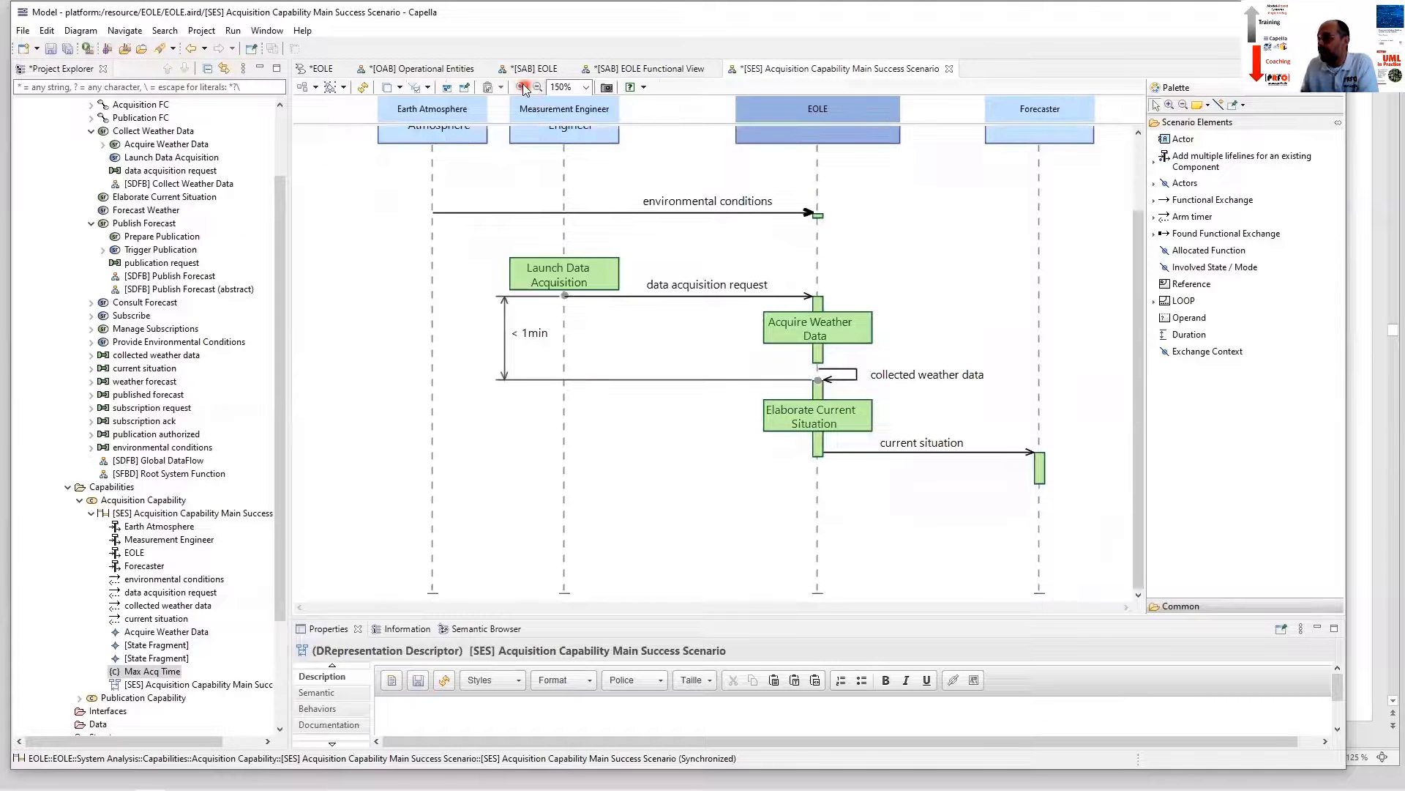
left_click(521, 87)
left_click_drag(1140, 268, 1200, 296)
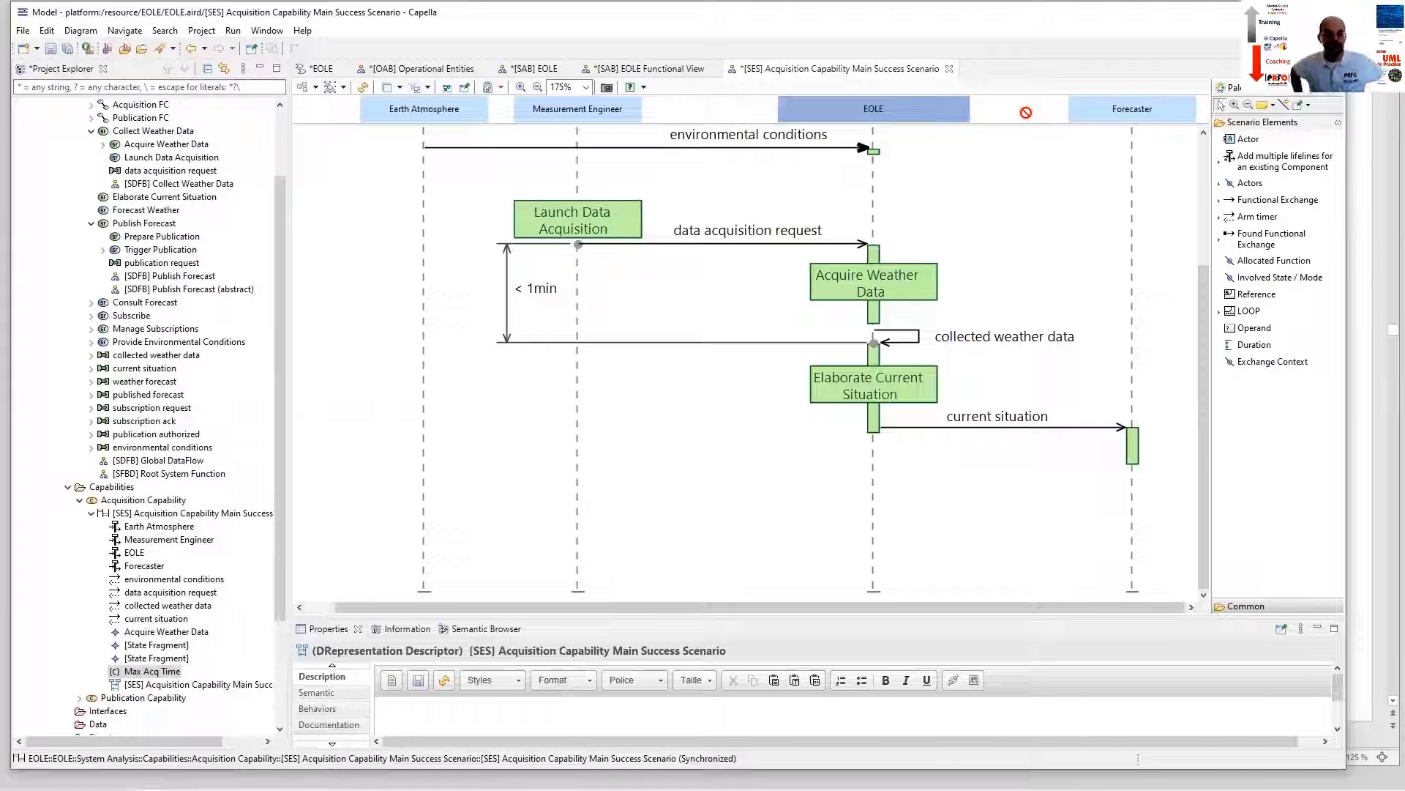
key("alt+Tab")
scroll(840, 497, "down", 1)
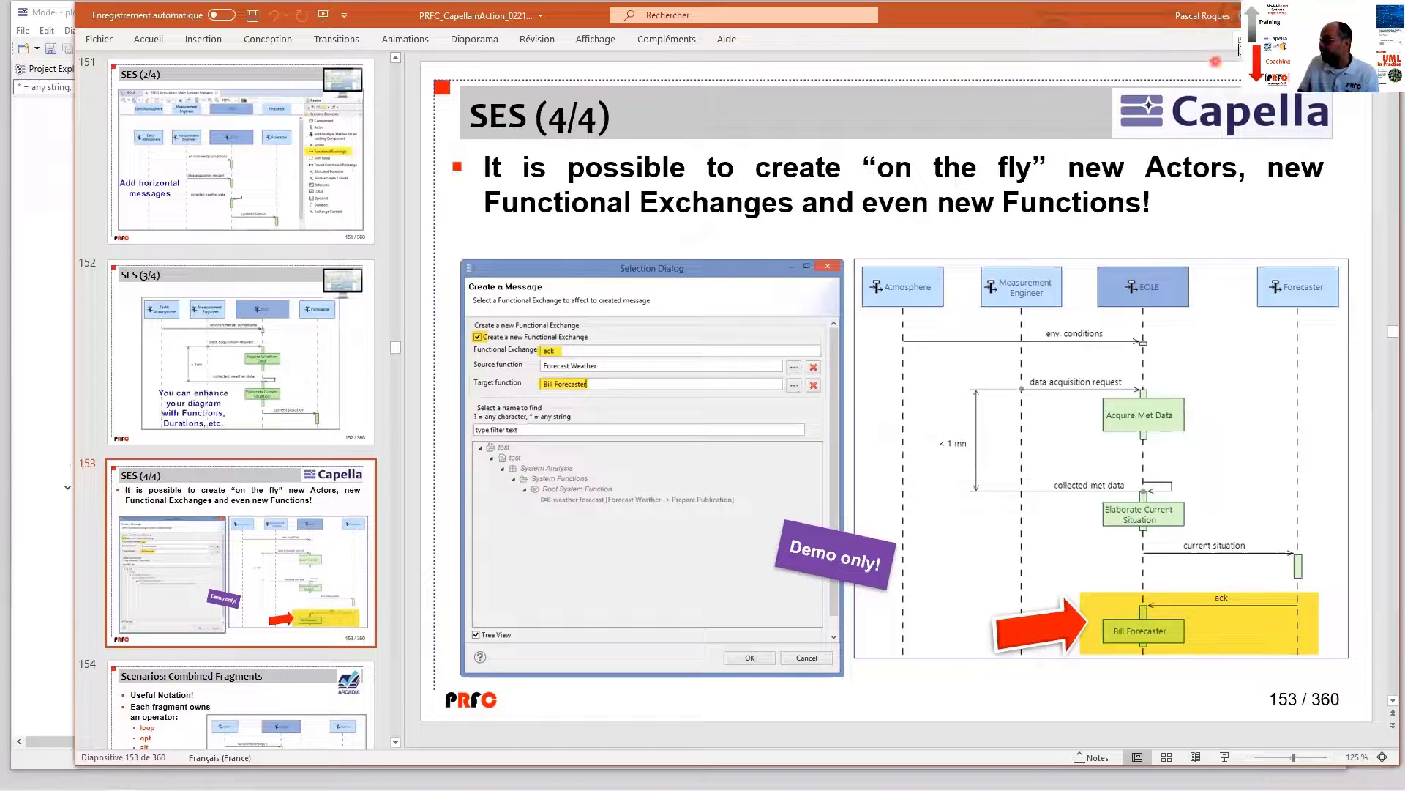
left_click(1315, 14)
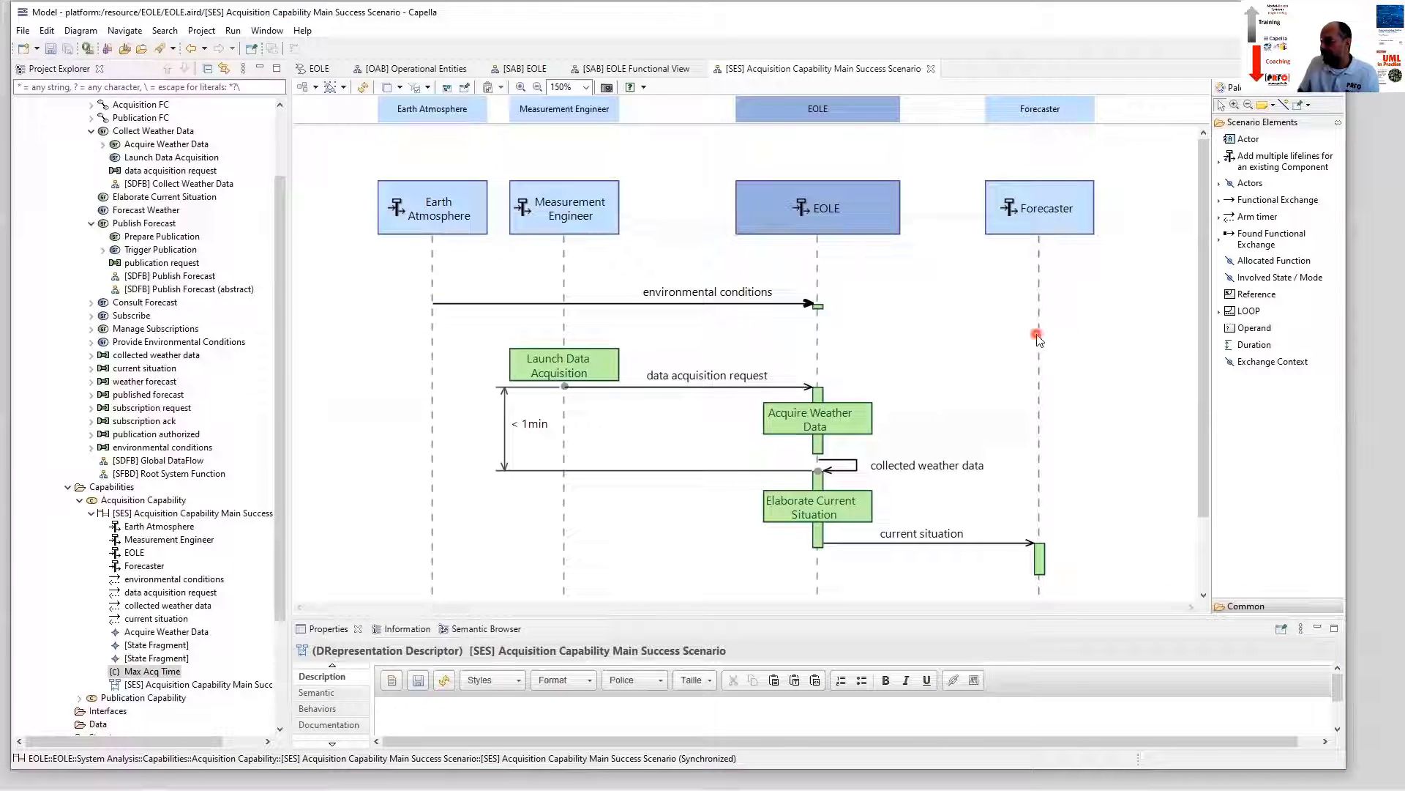
Examine which functional exchanges are offered for a message from the Forecaster to EOLE, cancelling the message creation.
left_click_drag(1201, 356, 1194, 395)
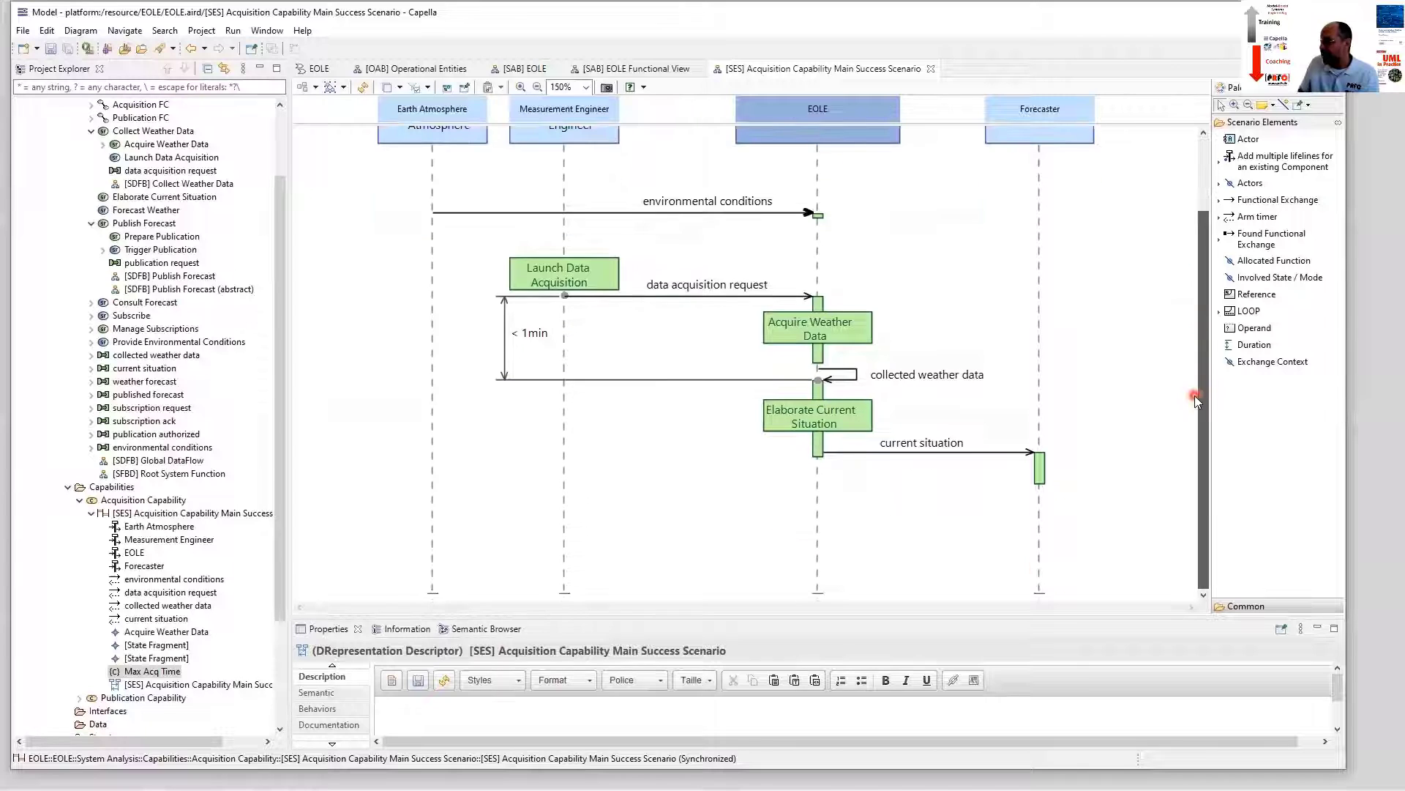
left_click(1261, 200)
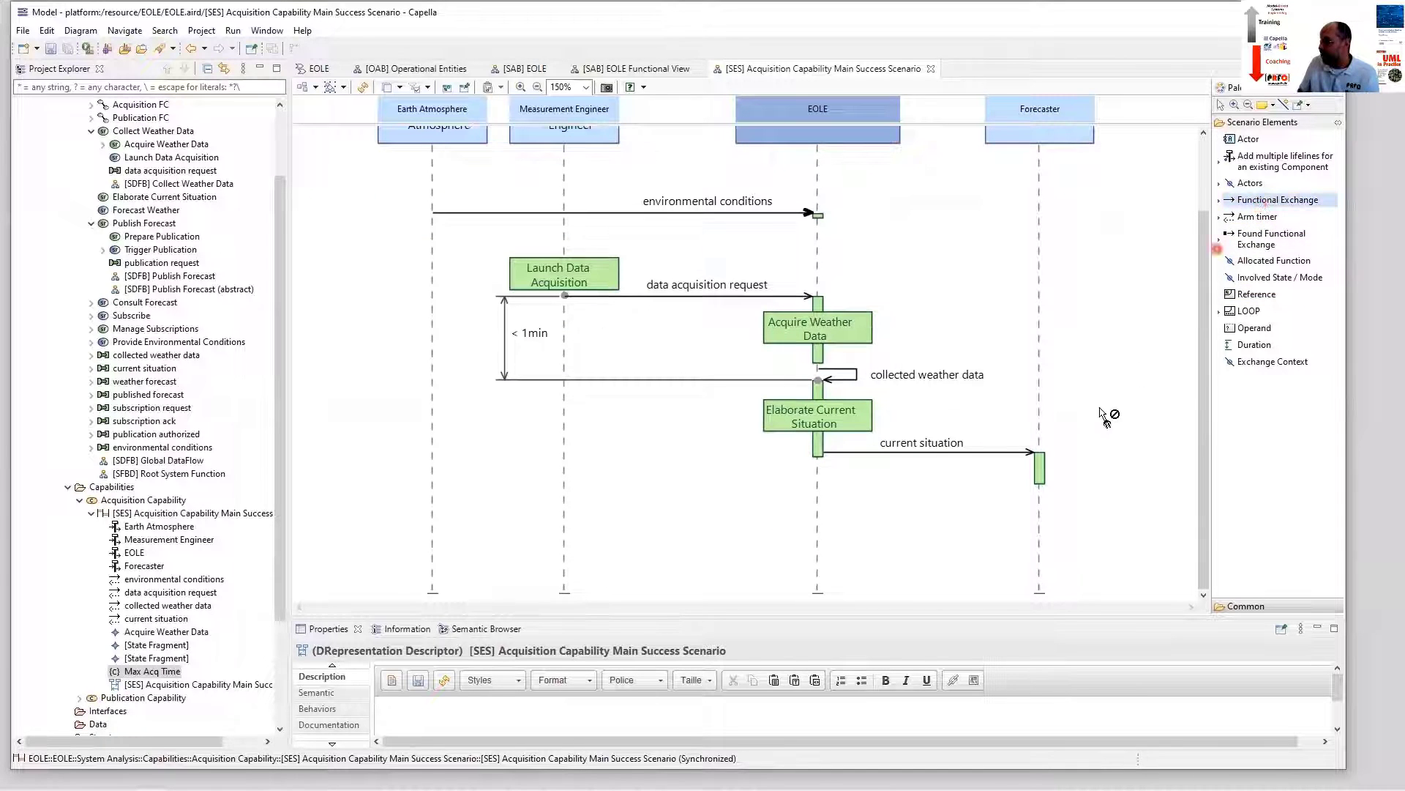
left_click(1040, 508)
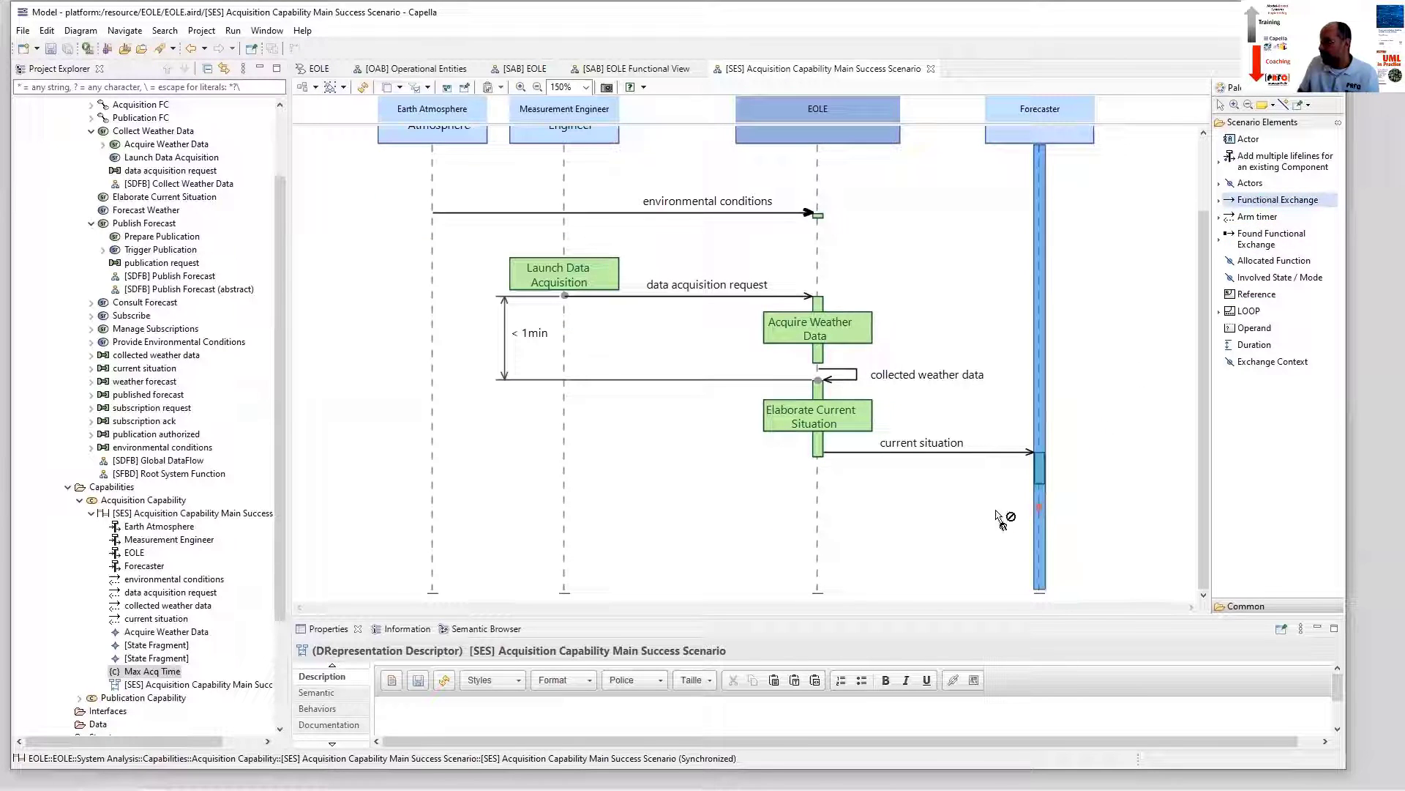
left_click(819, 510)
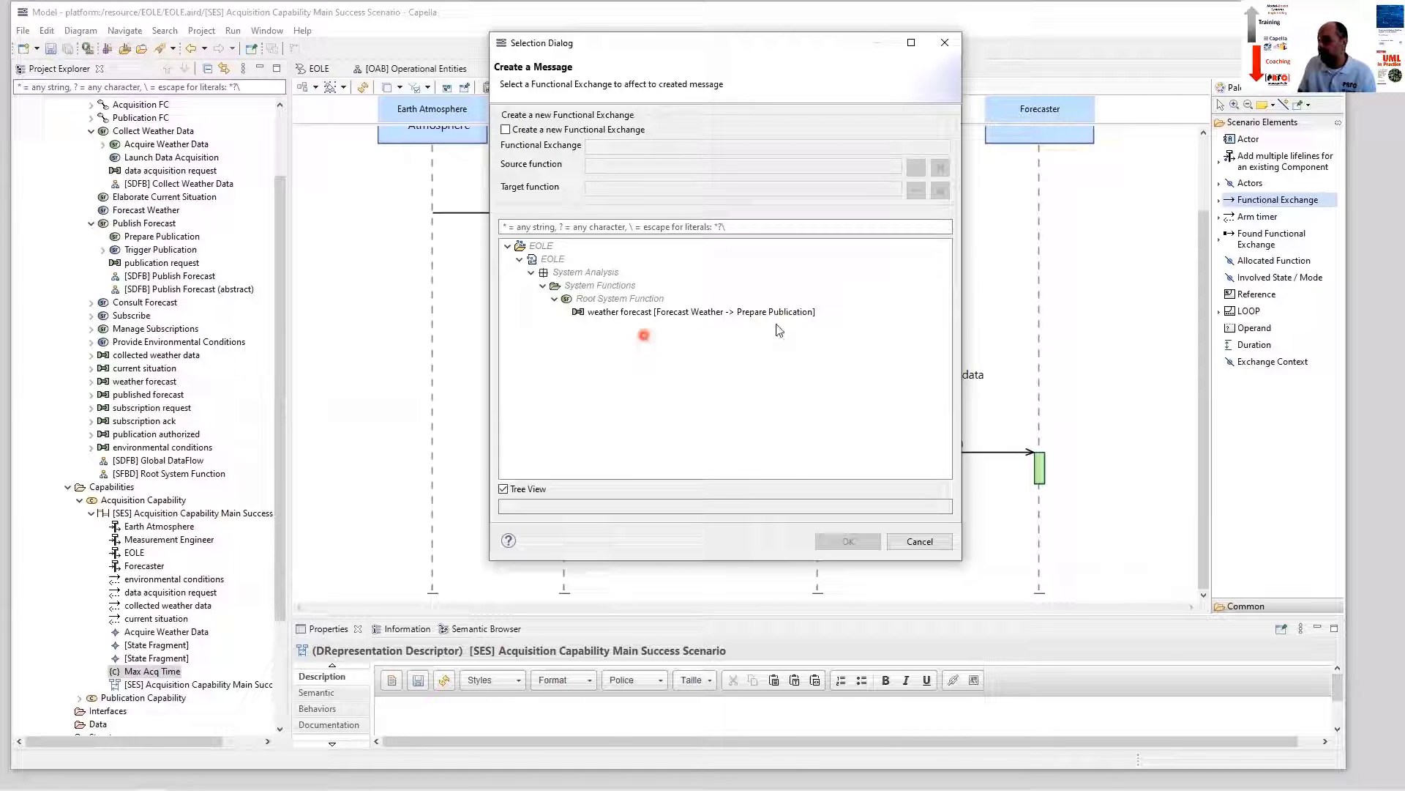
left_click_drag(707, 50, 417, 106)
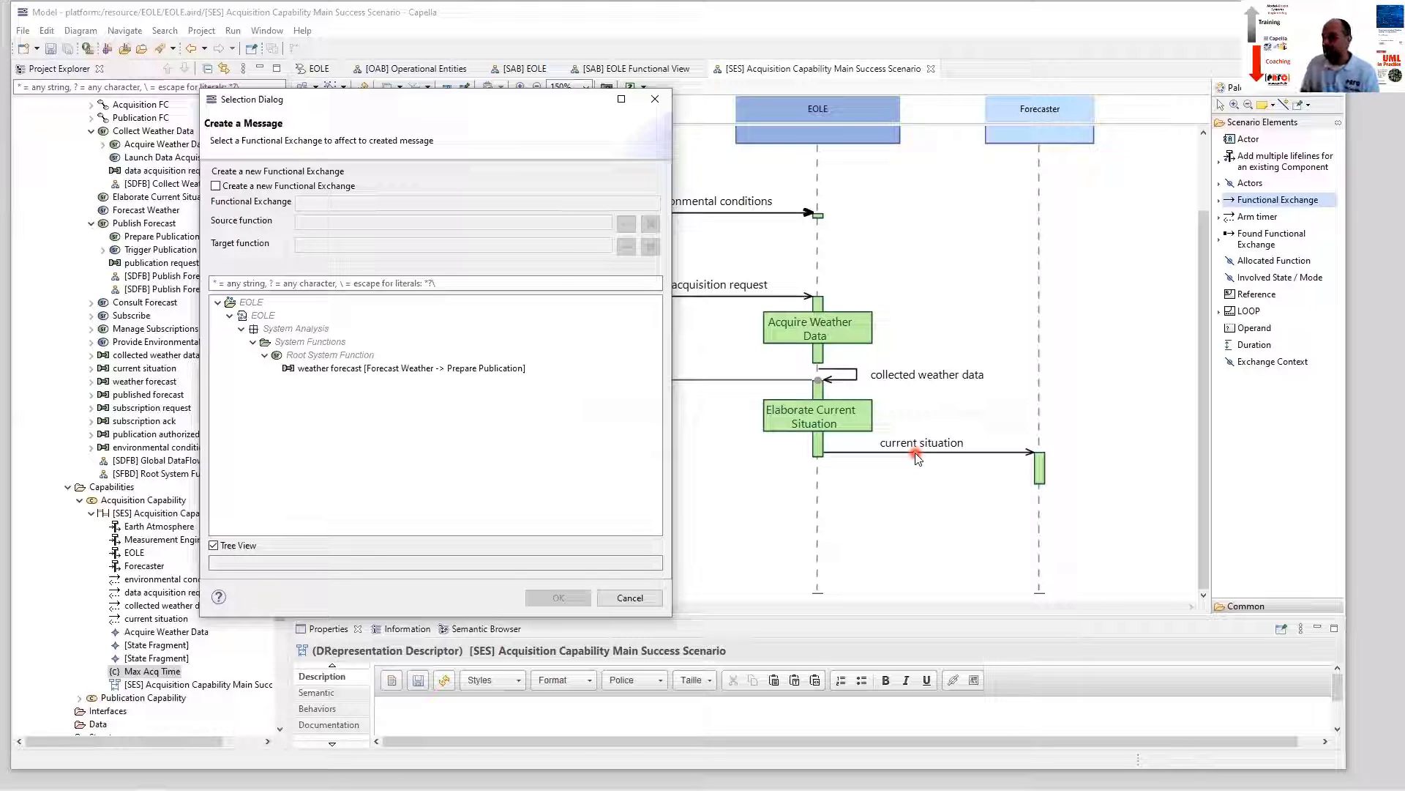
left_click(629, 597)
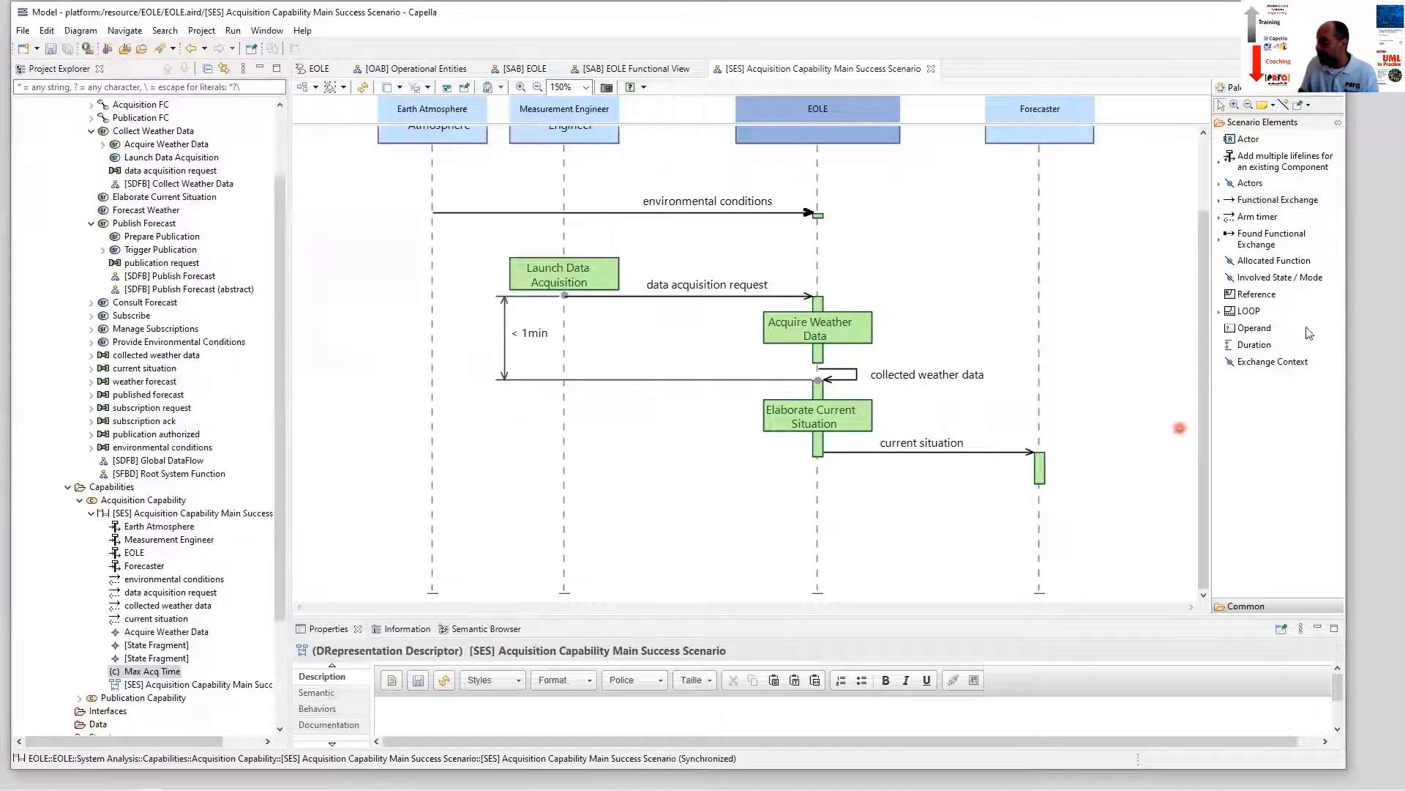
left_click(1276, 199)
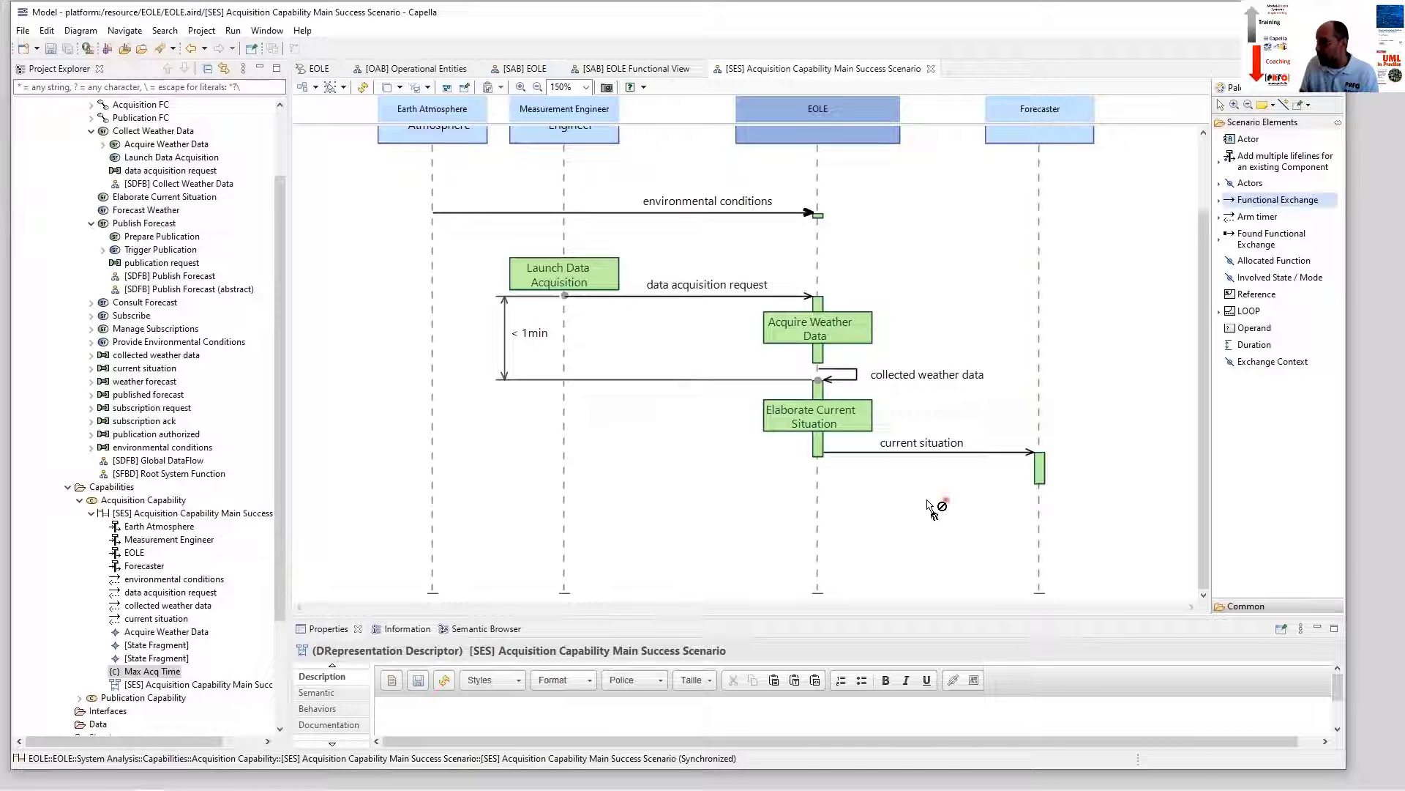
left_click(820, 505)
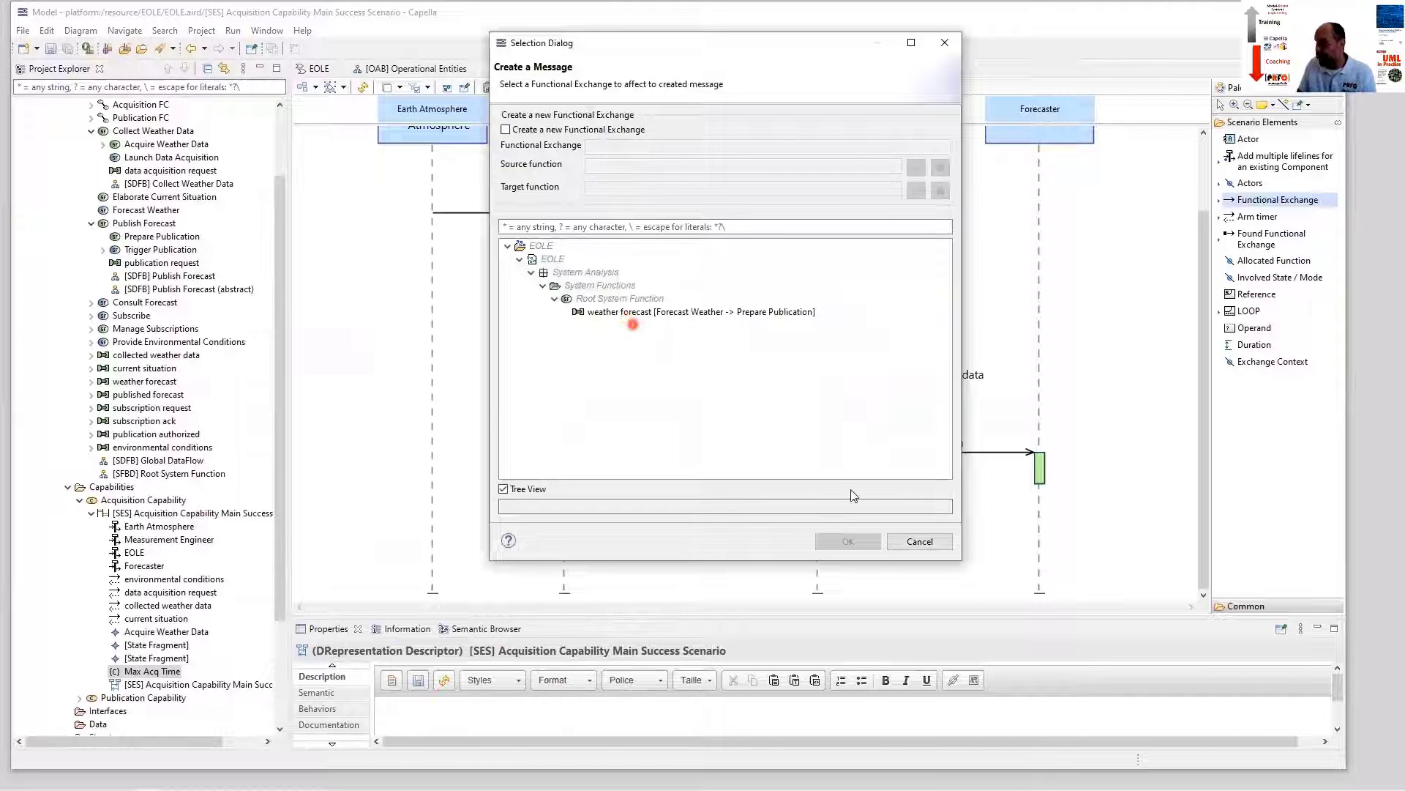
left_click(920, 541)
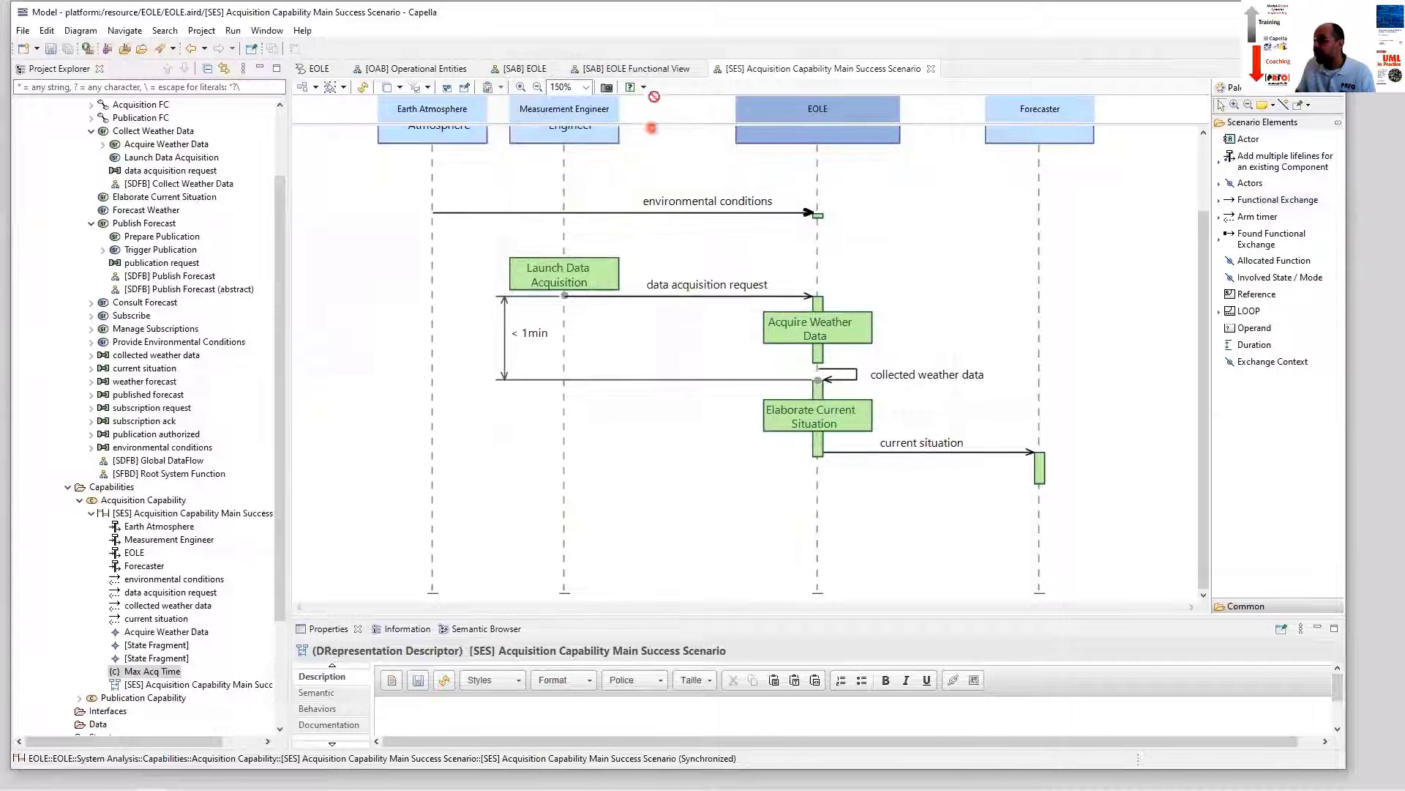
Examine the weather forecast exchange between the Forecaster and EOLE in the [SAB] EOLE Functional View diagram.
left_click(648, 68)
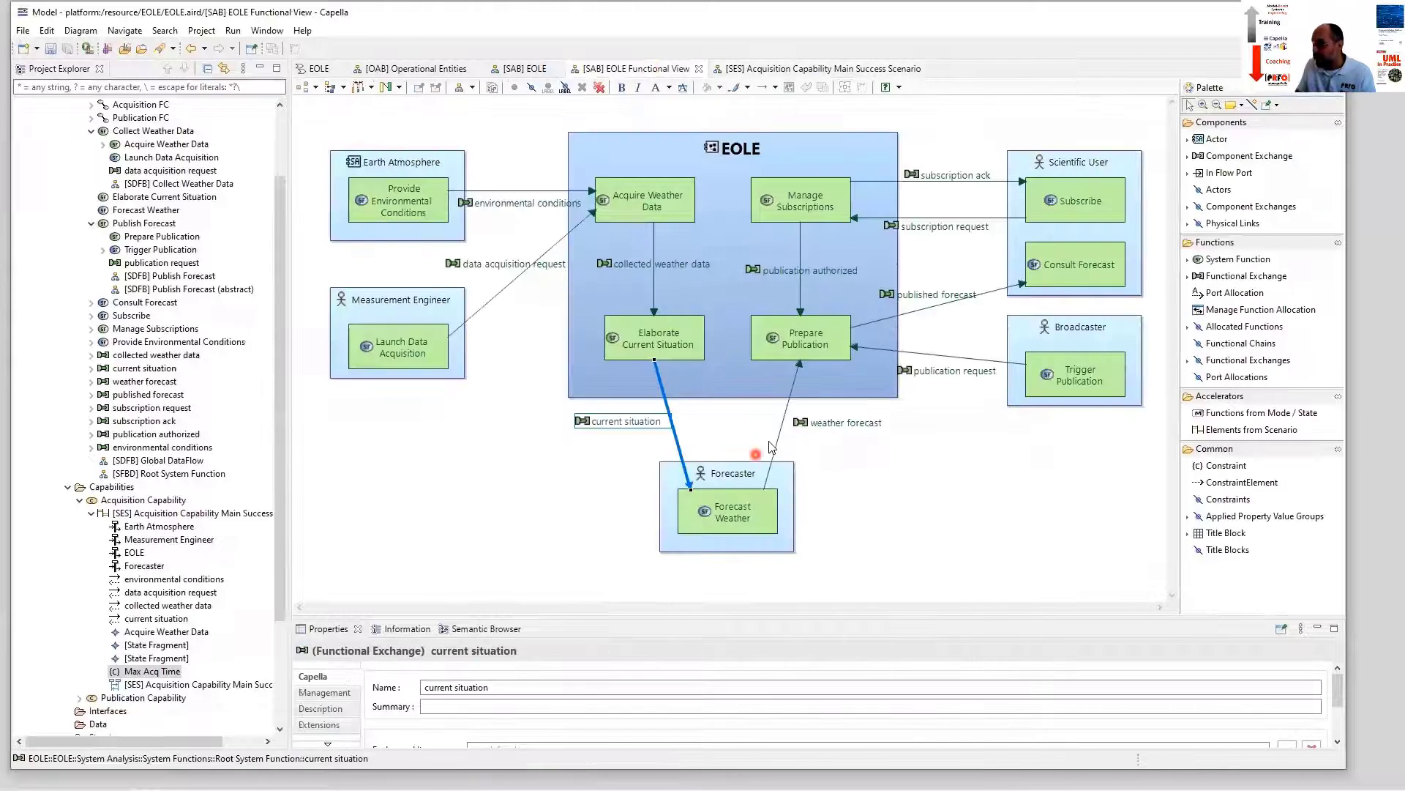
left_click(780, 425)
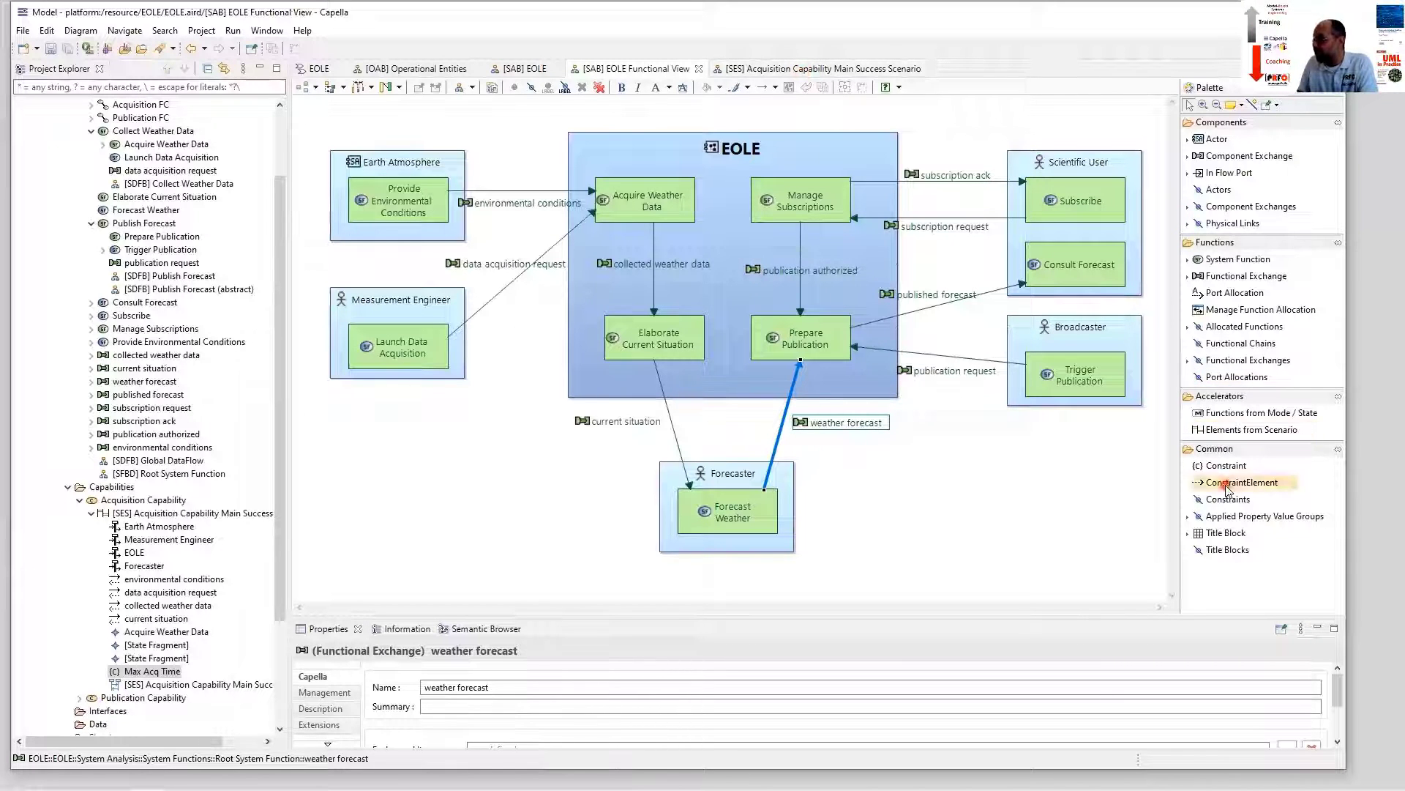
left_click(1233, 281)
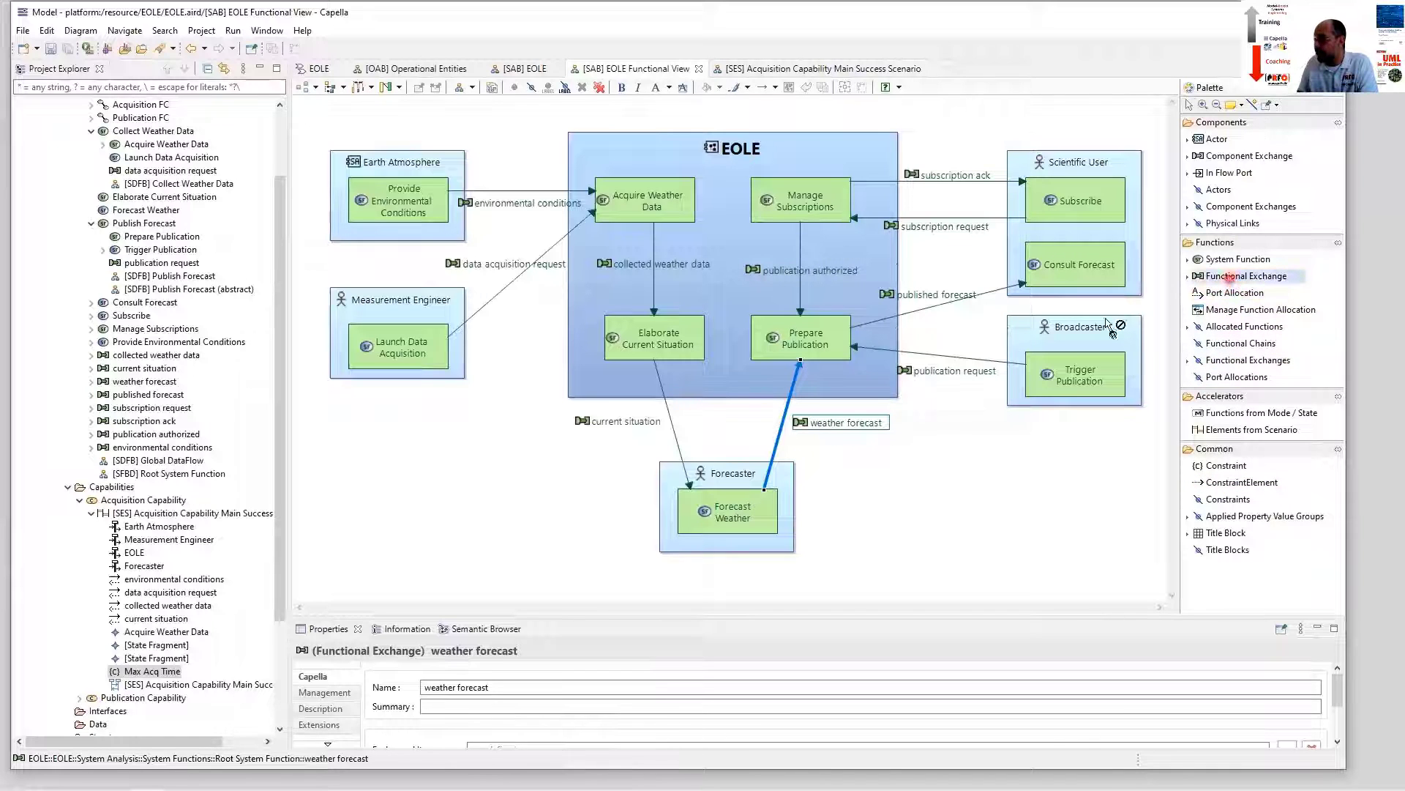
left_click(688, 322)
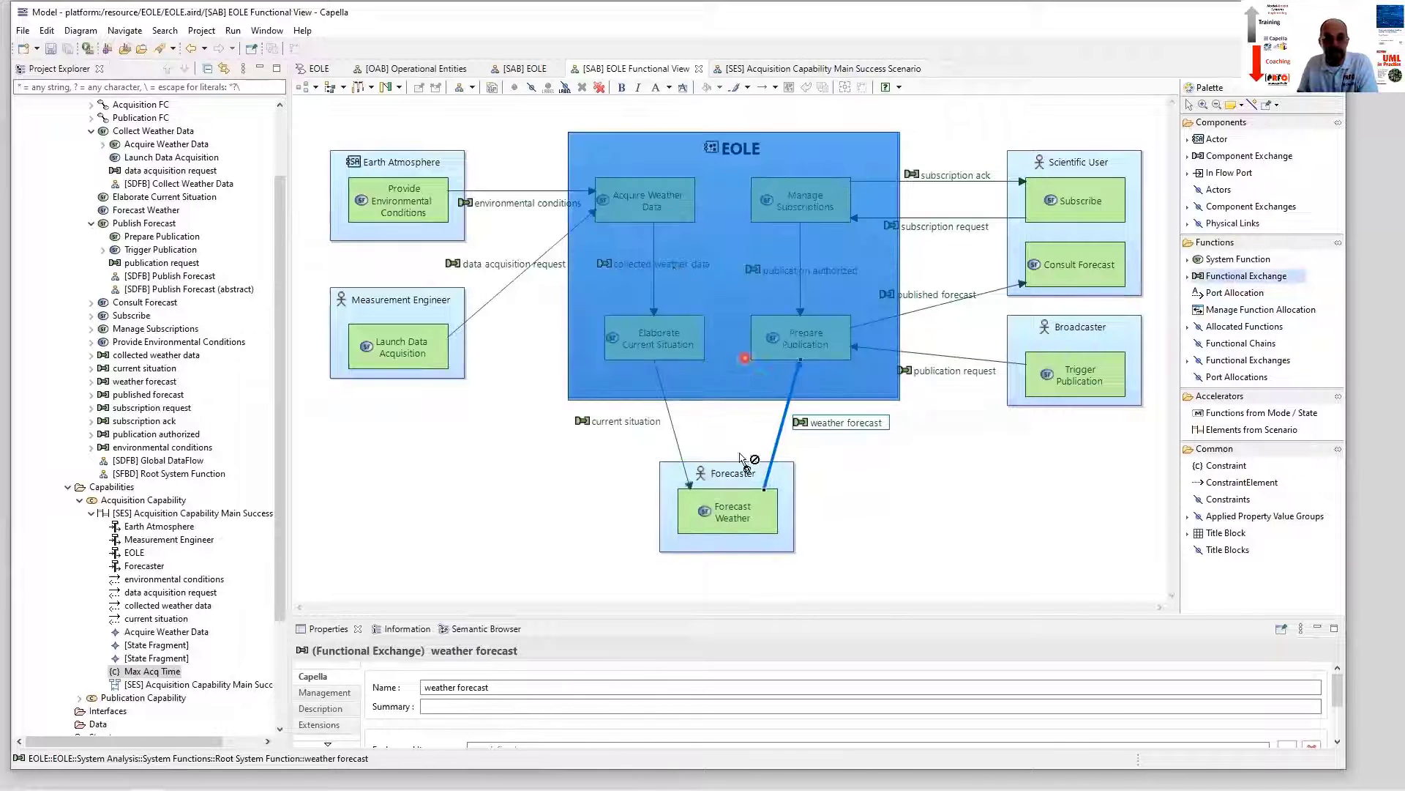
left_click(981, 515)
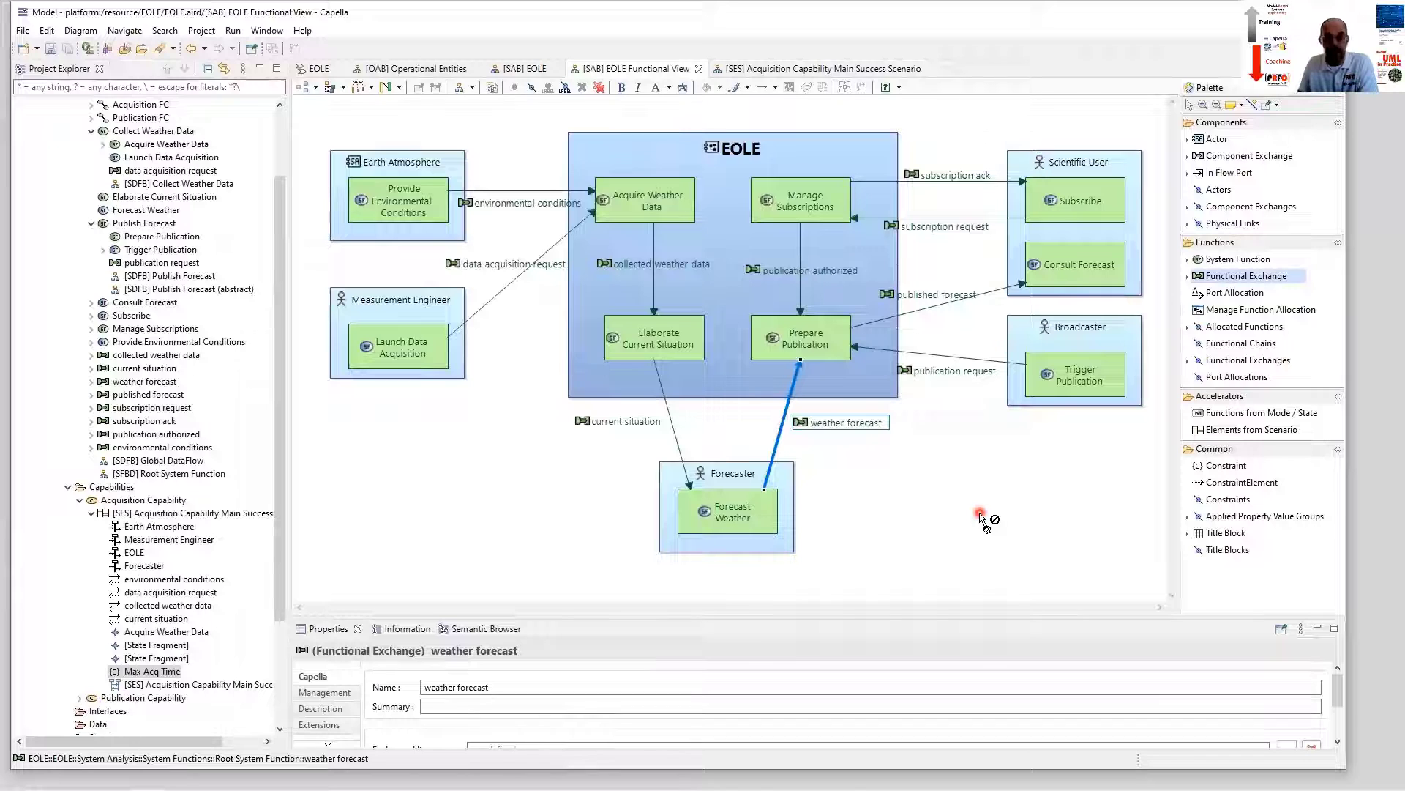
In the Acquisition Capability scenario, draw a functional exchange message from the Forecaster to EOLE and choose to create a new functional exchange.
left_click(833, 69)
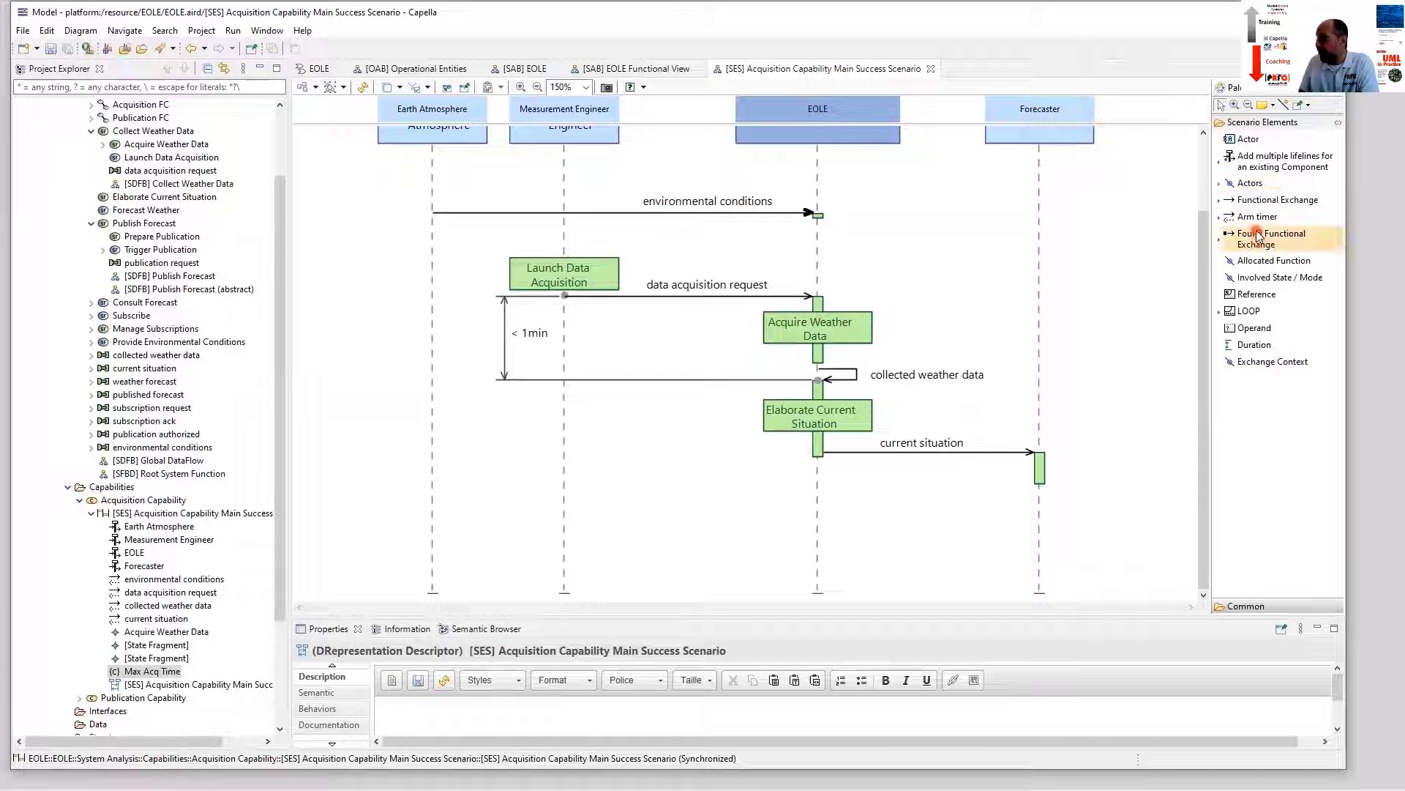
left_click(1264, 201)
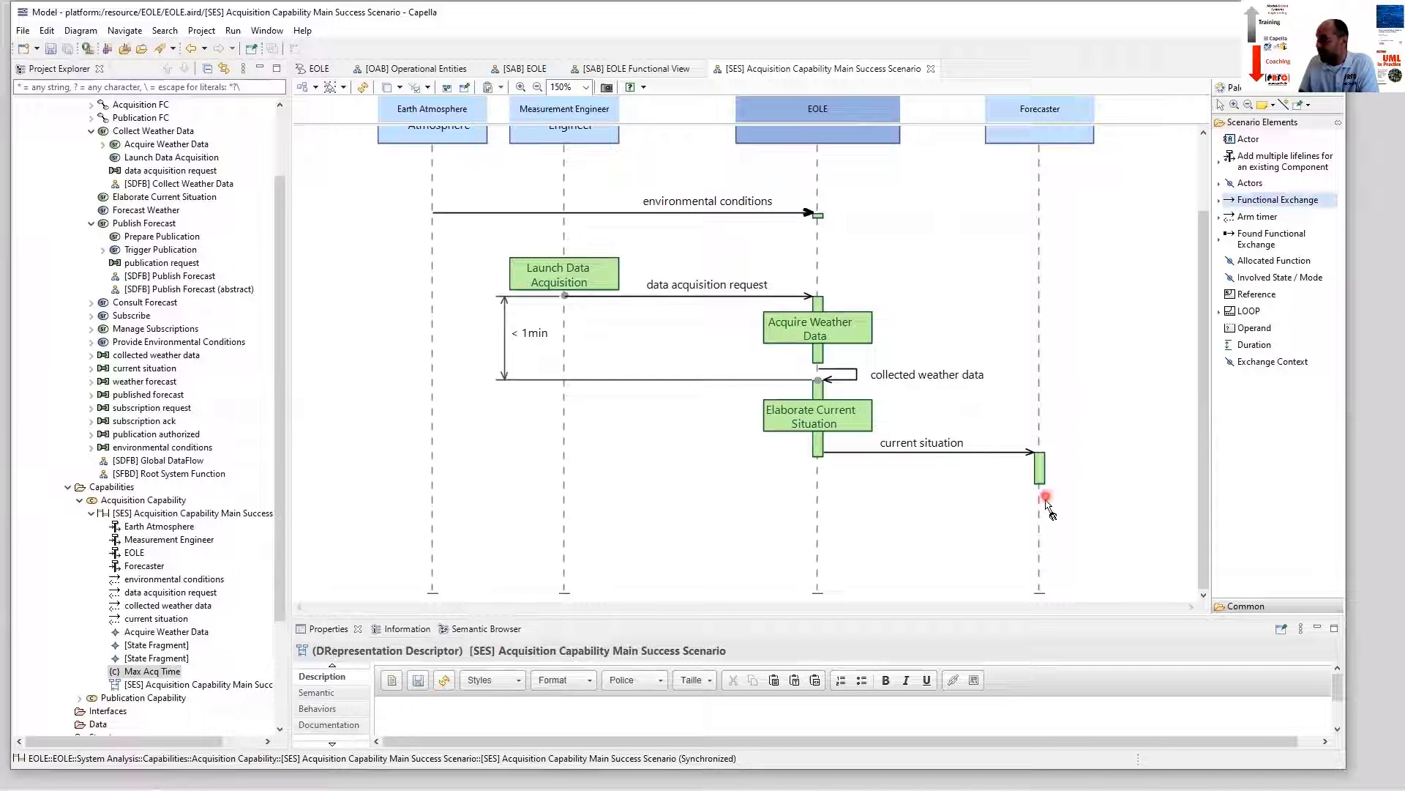
left_click(816, 512)
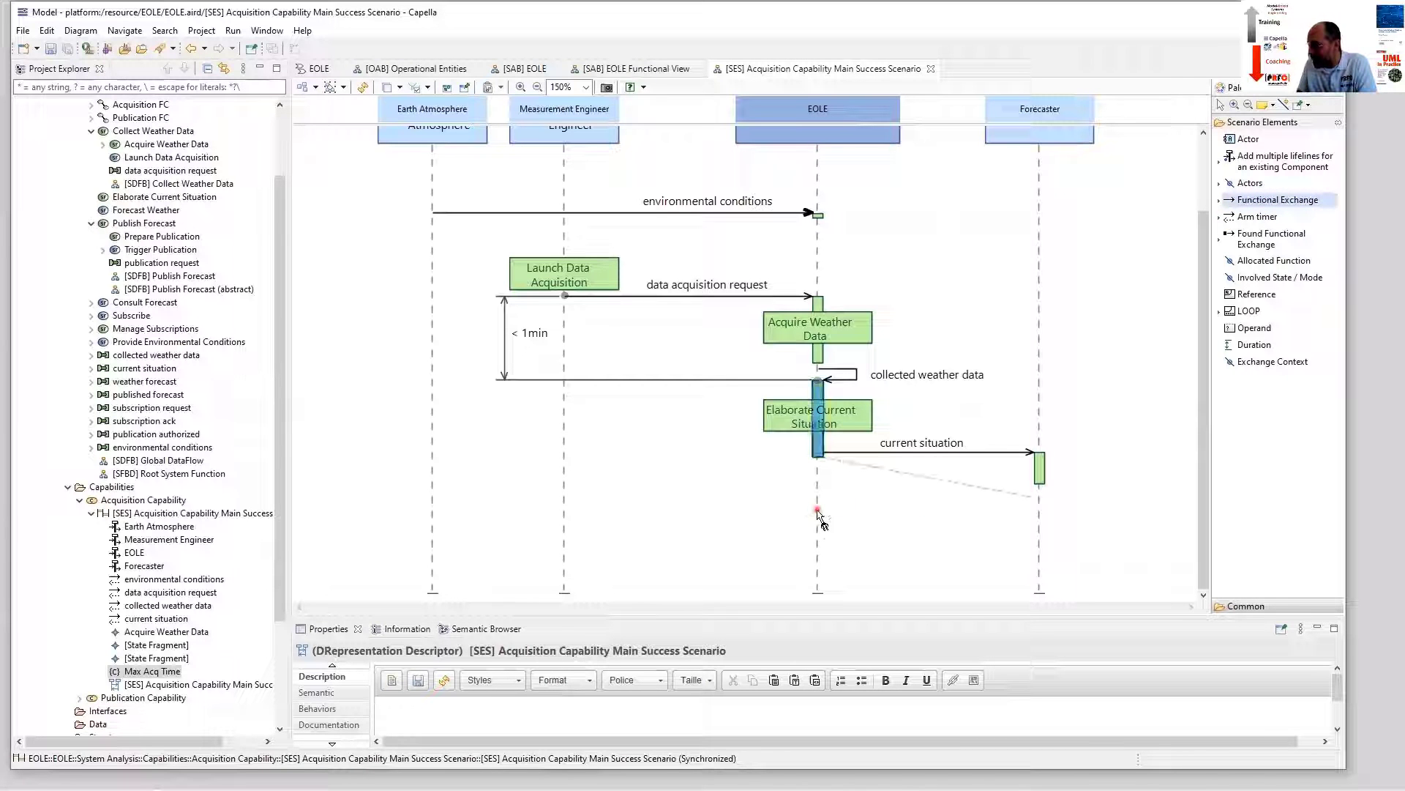
left_click(815, 509)
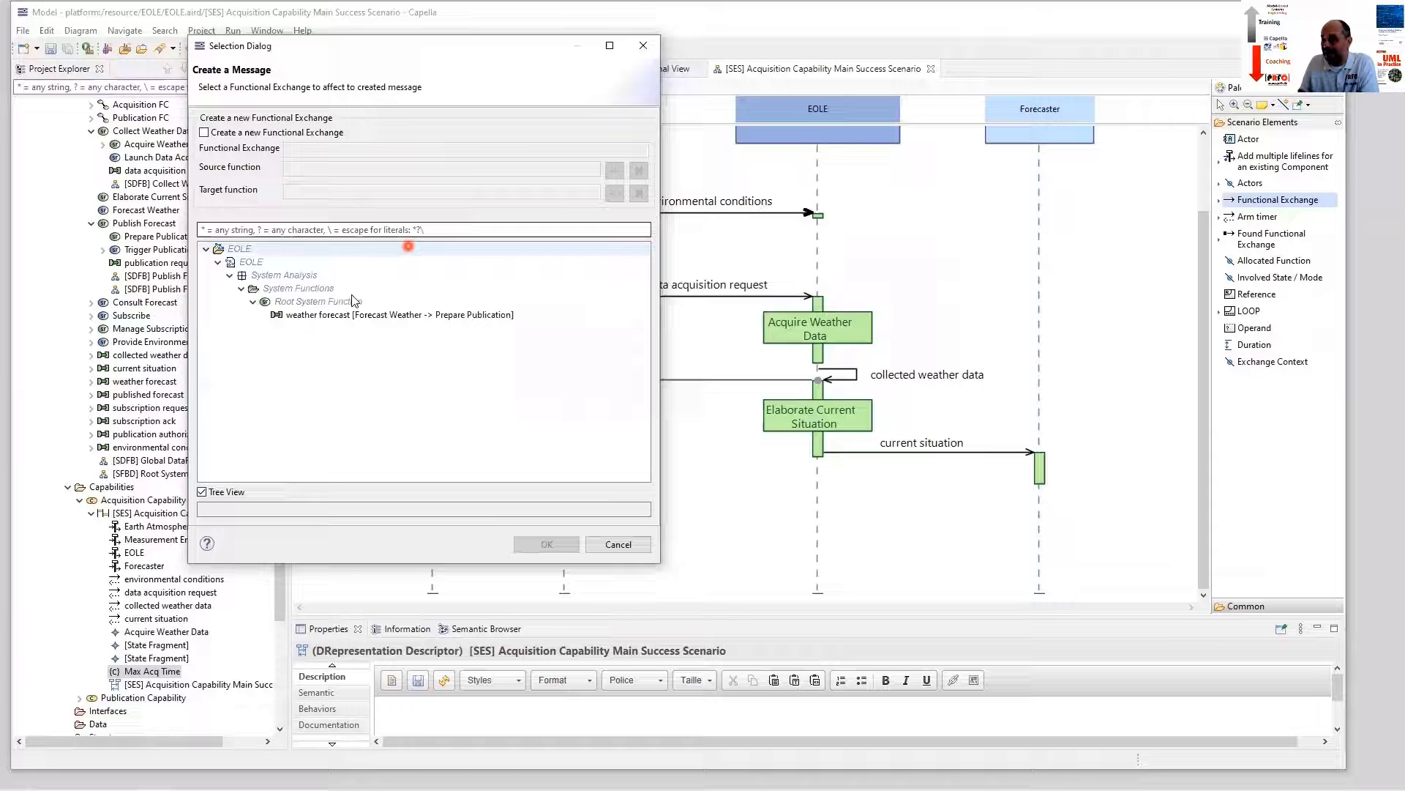
left_click(296, 319)
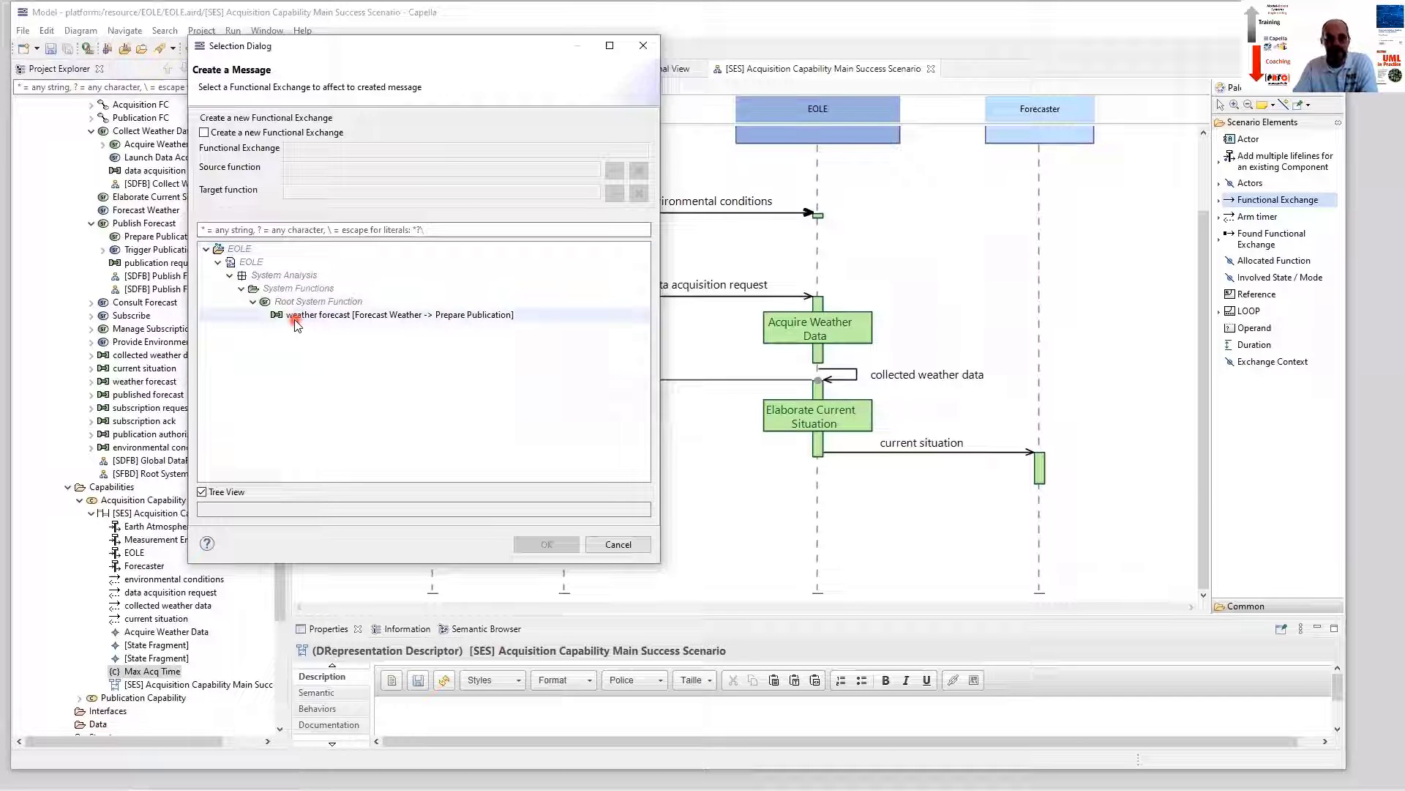
left_click(203, 133)
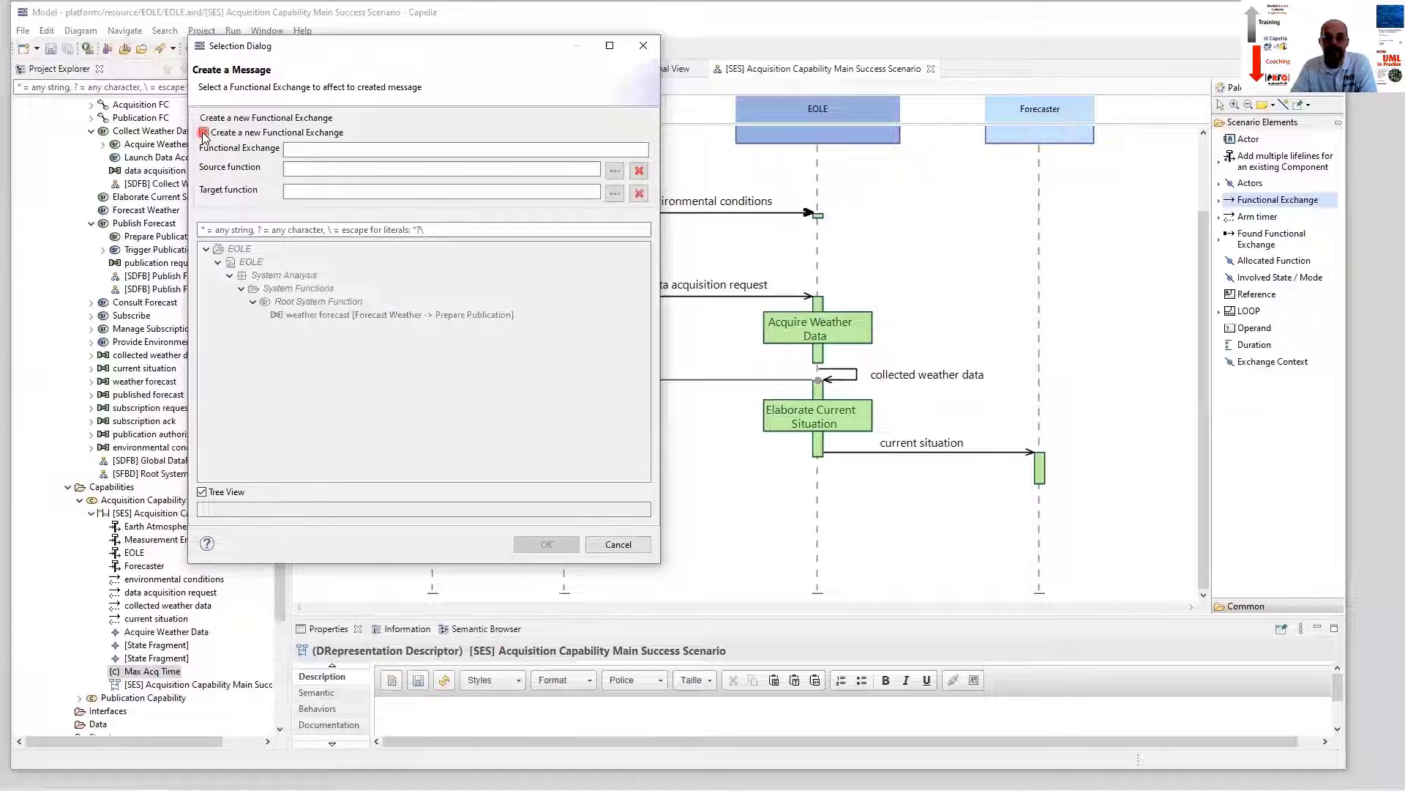
left_click(249, 169)
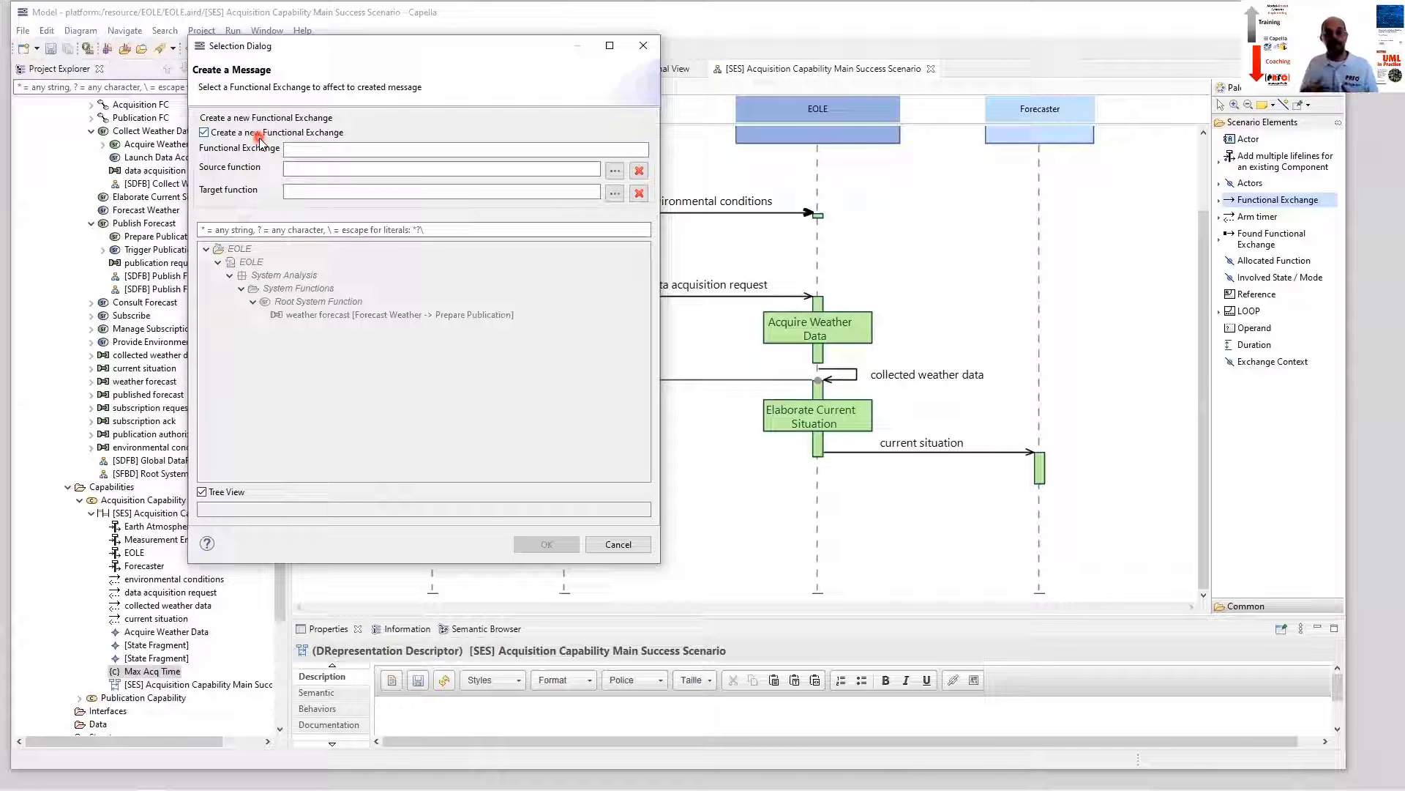
Name the new functional exchange ack and set its source function to Forecast Weather.
left_click(336, 149)
type("ack")
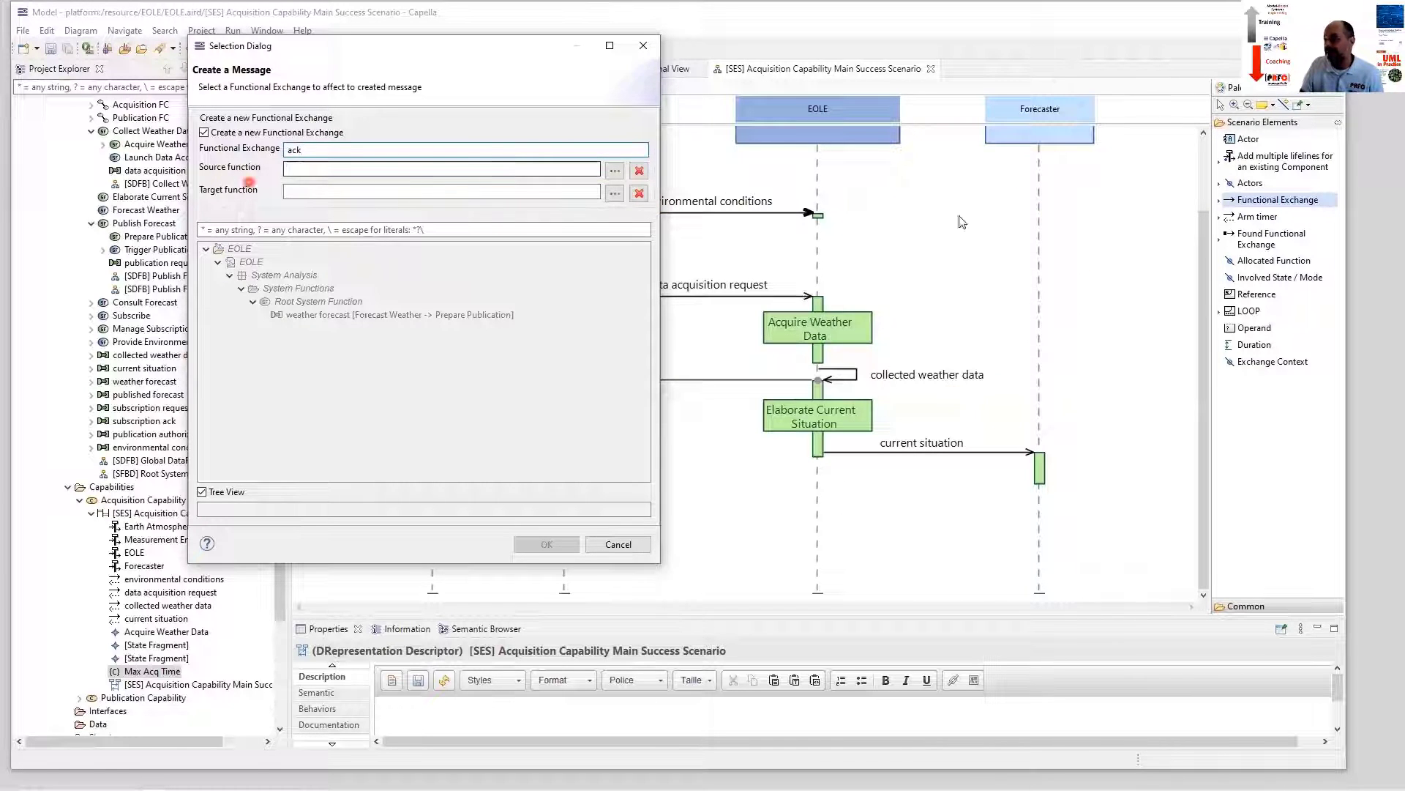
left_click(615, 173)
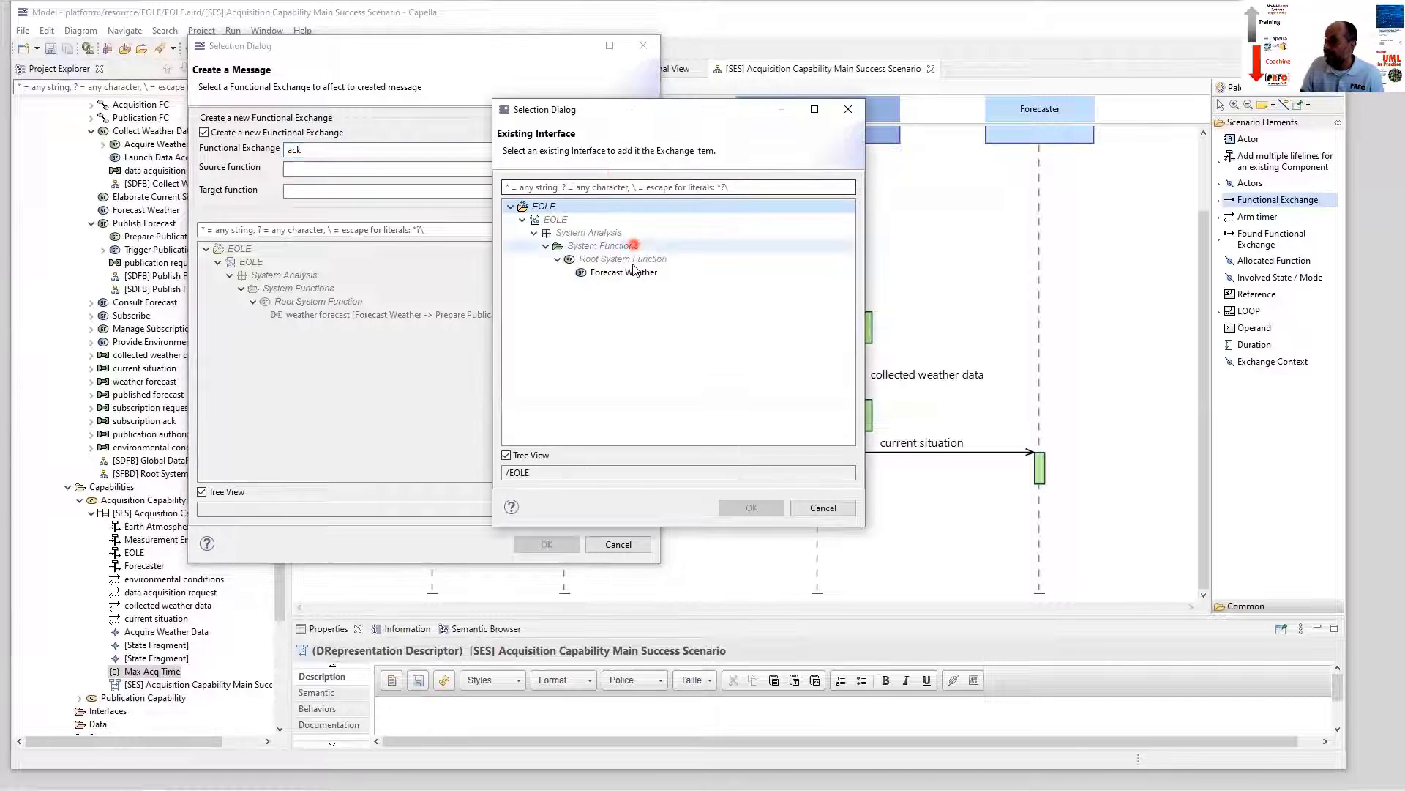
left_click(631, 271)
left_click(740, 505)
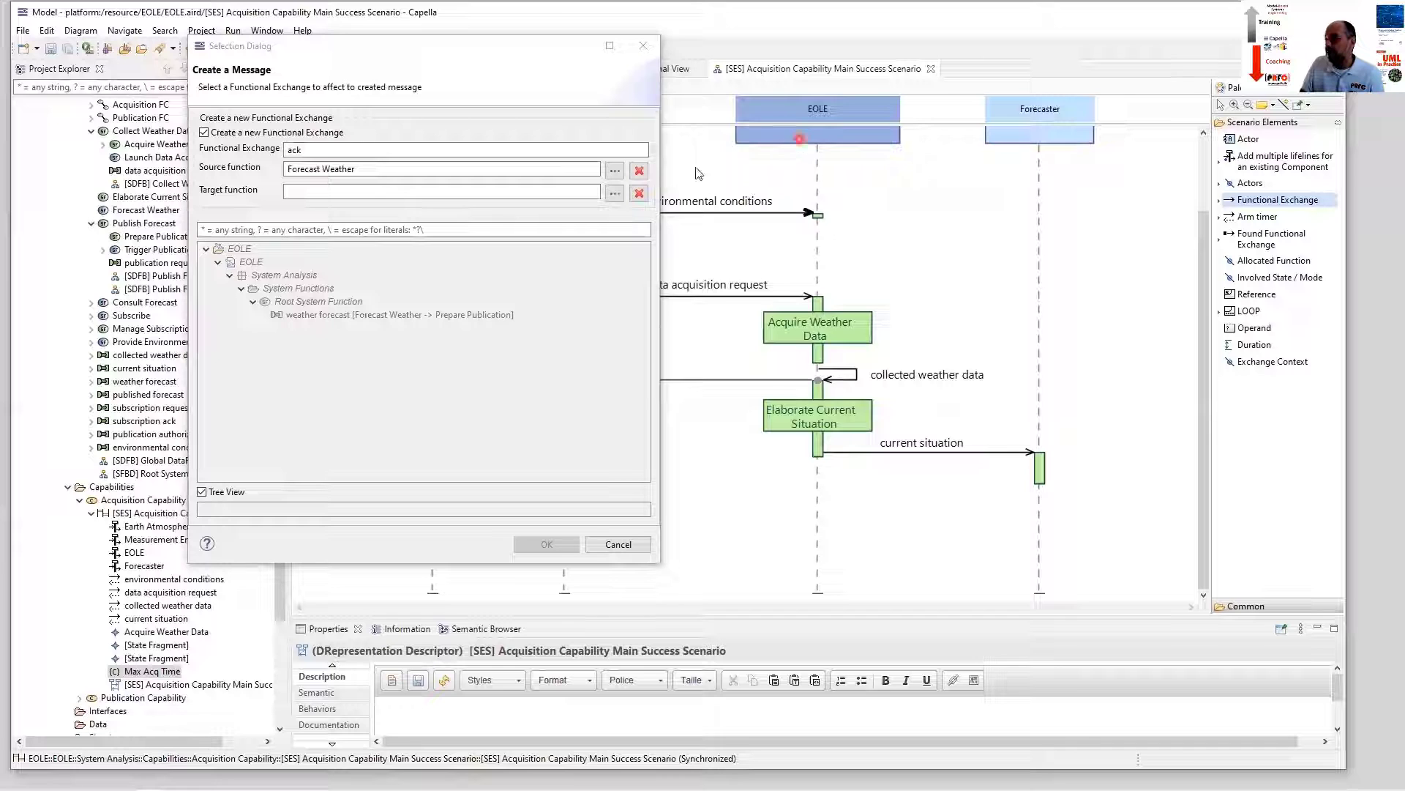
Set the target function of ack to Elaborate Current Situation and create the message.
left_click(616, 193)
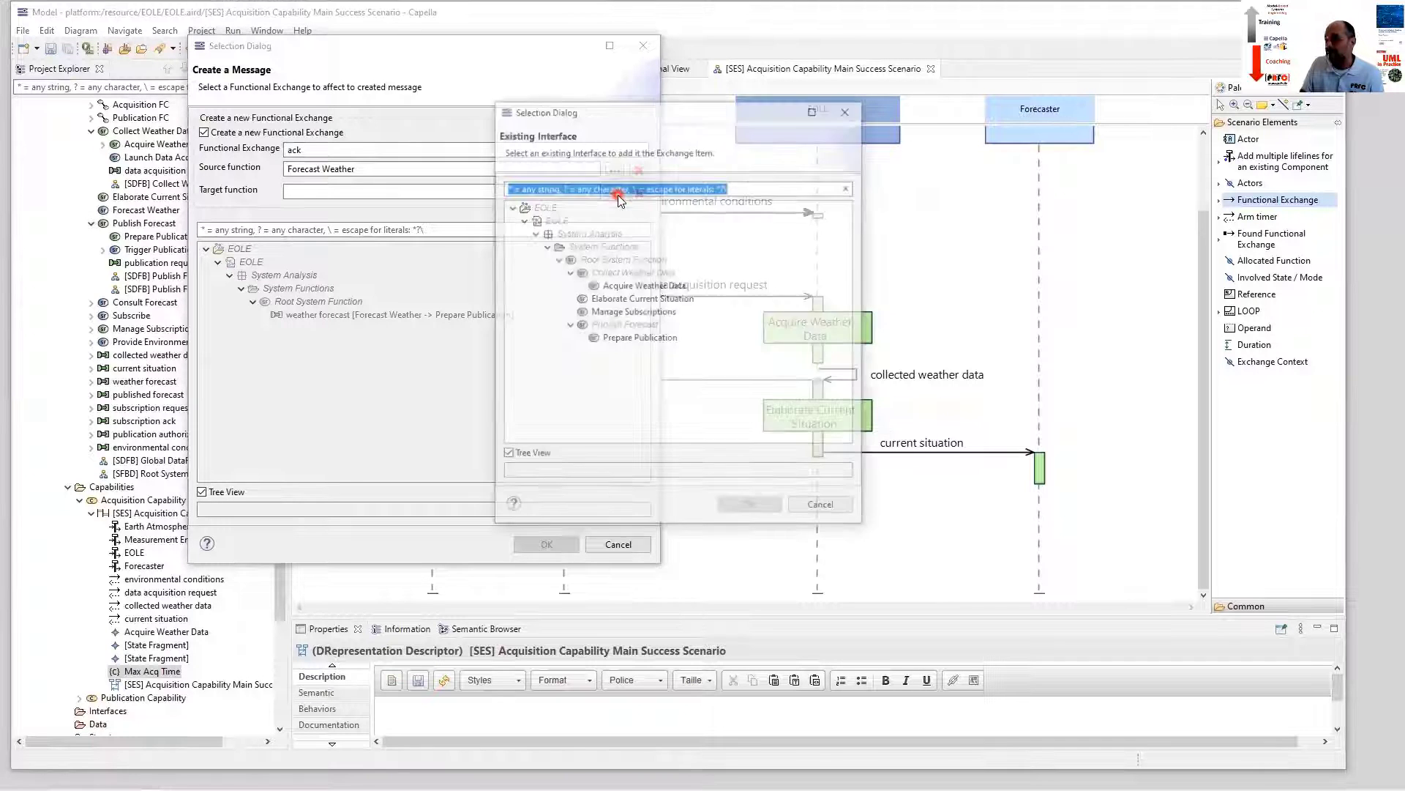
left_click(636, 298)
left_click(769, 510)
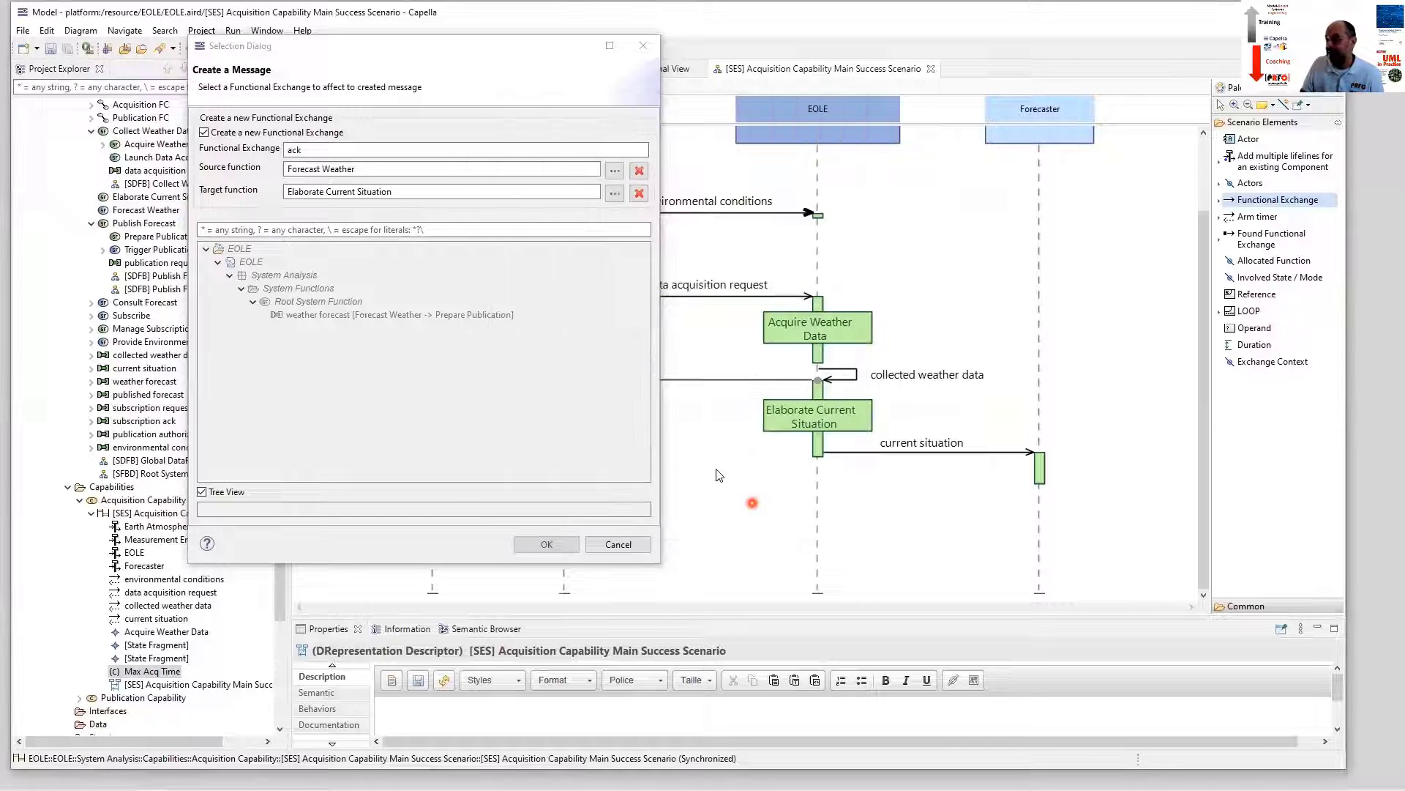
left_click(308, 150)
left_click_drag(308, 150, 278, 156)
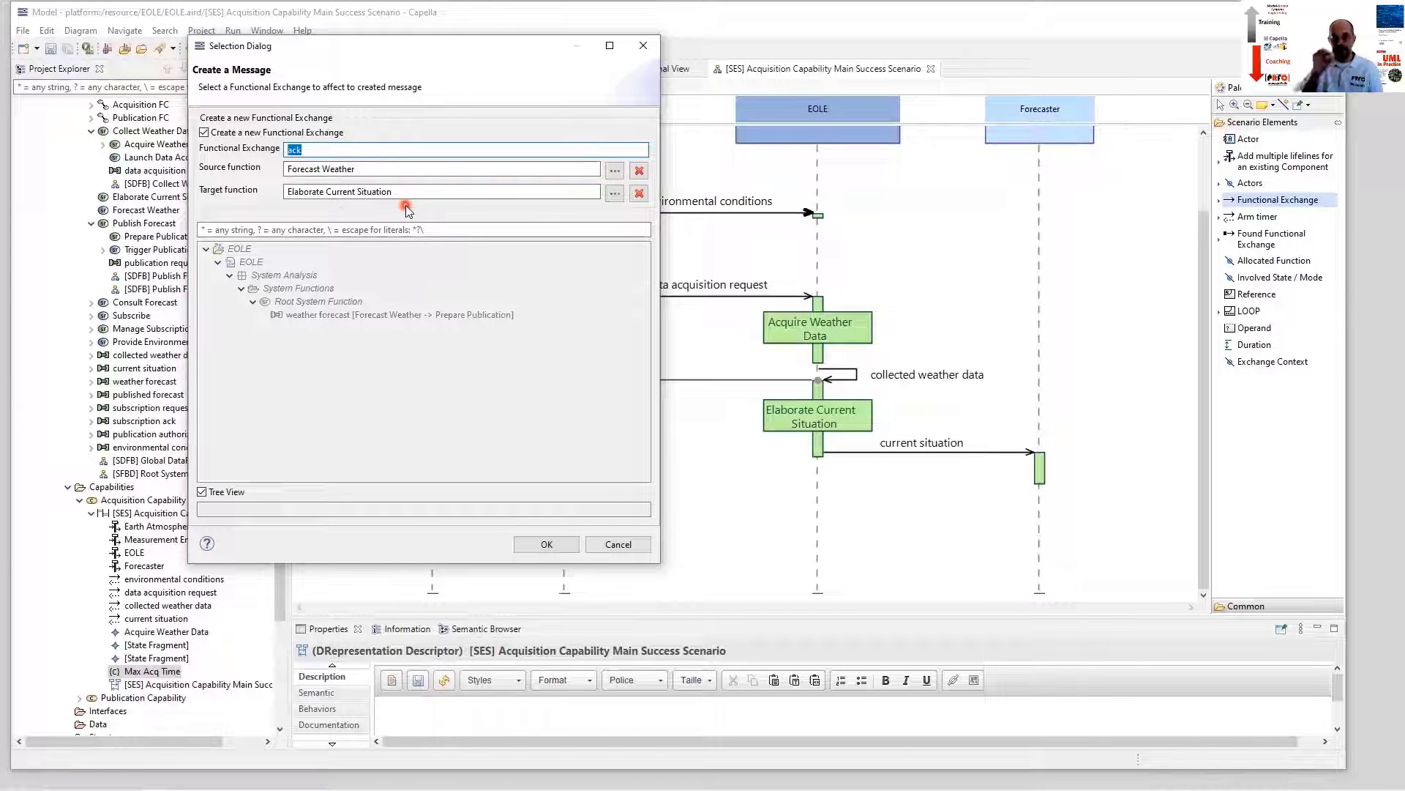
left_click(551, 545)
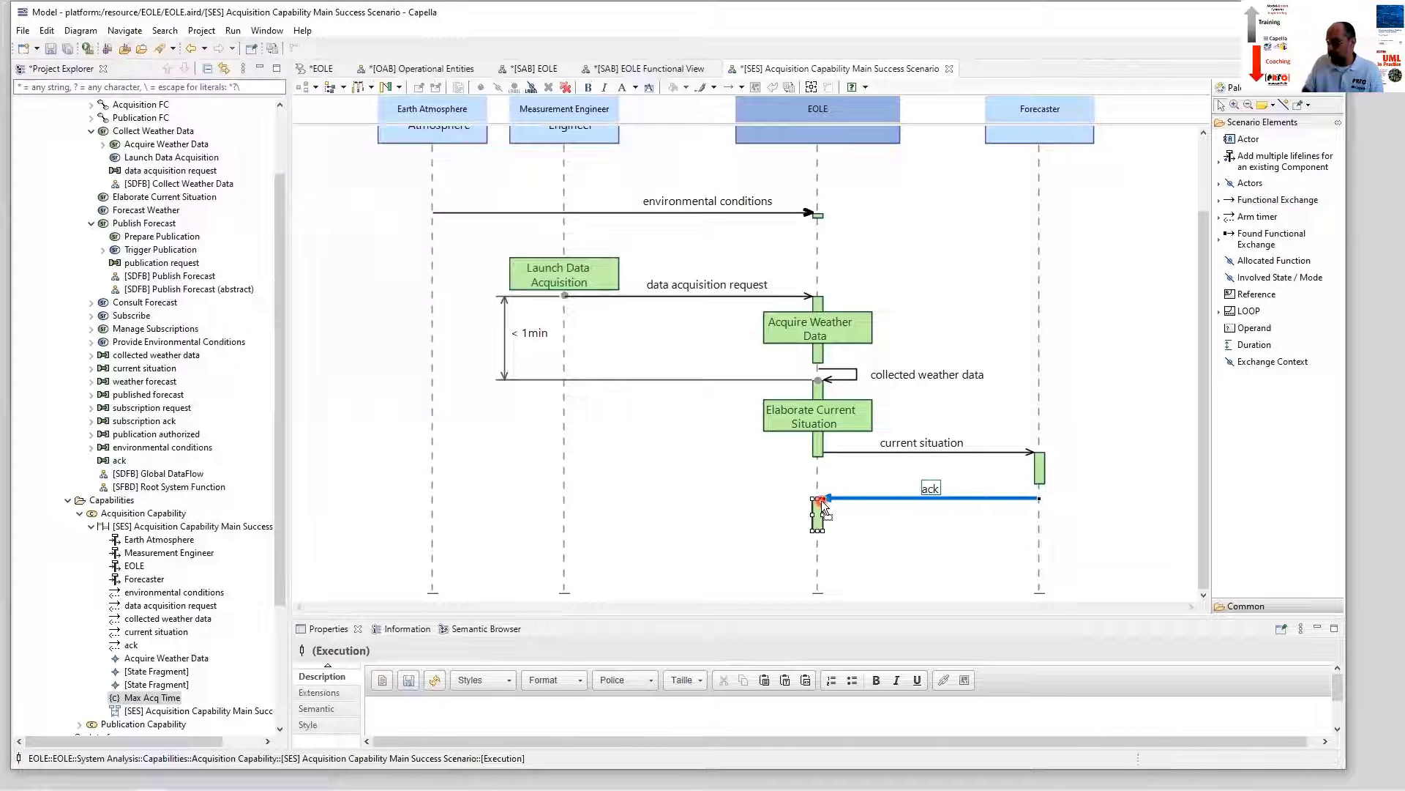
Locate the new ack message and its ack functional exchange in the model tree, keeping the explorer filters enabled.
double_click(996, 482)
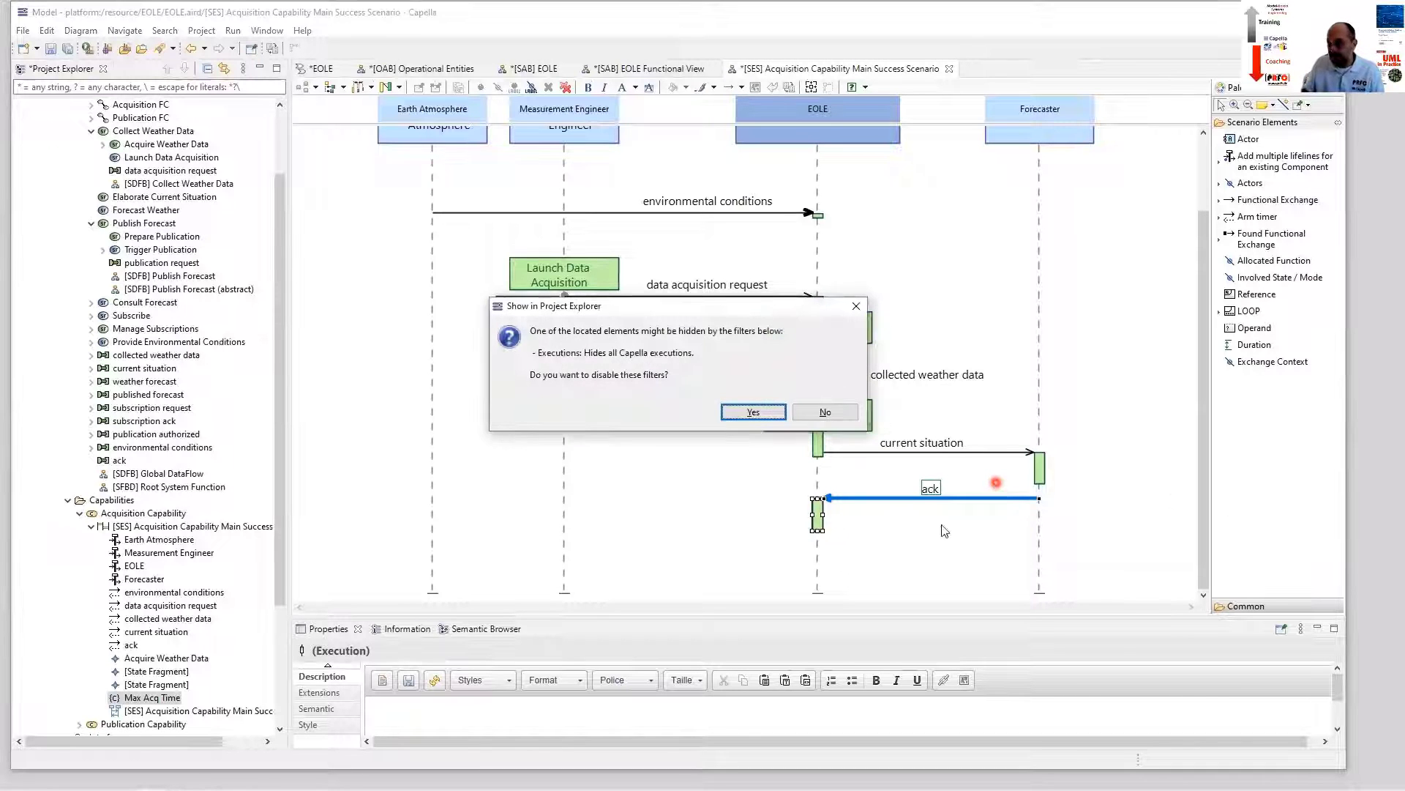
left_click(822, 412)
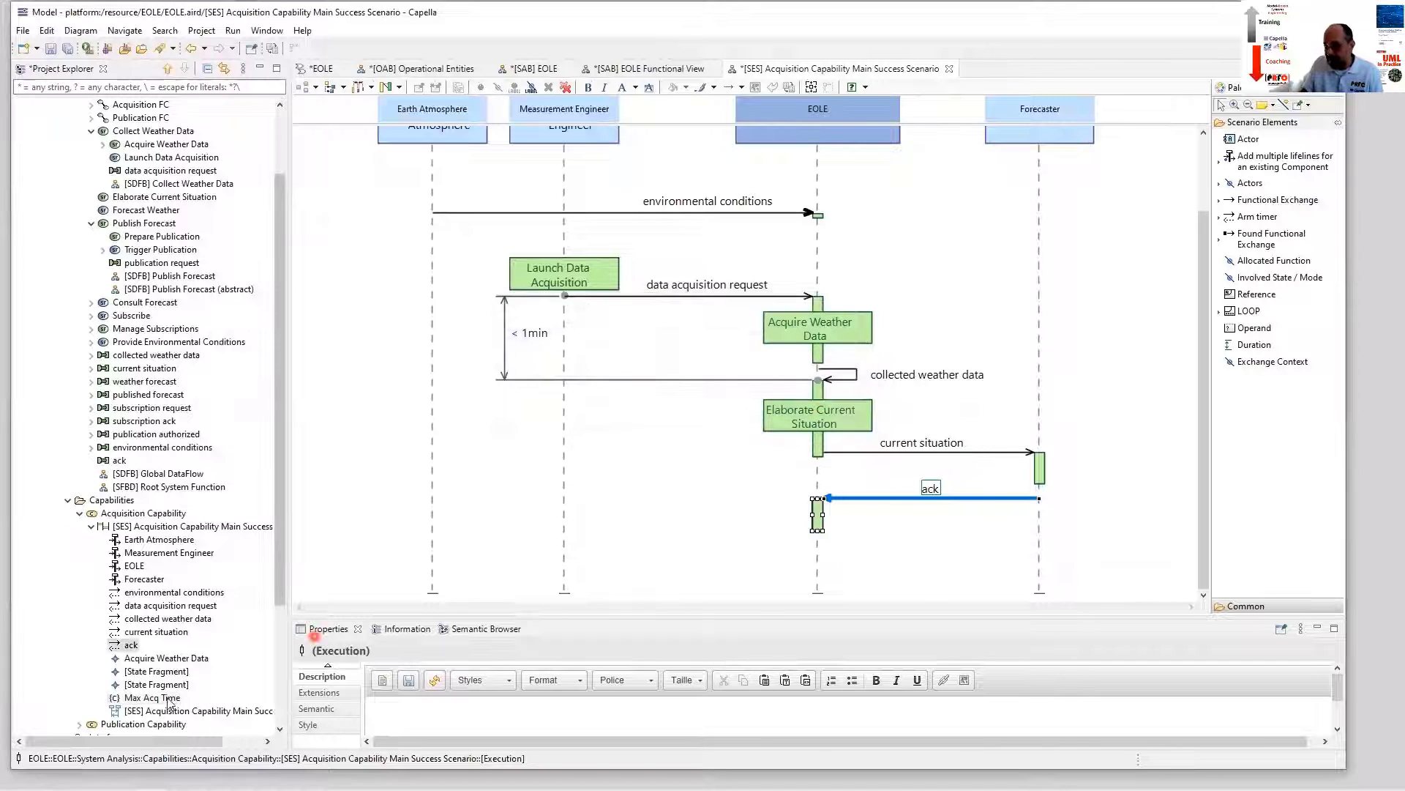
left_click(126, 645)
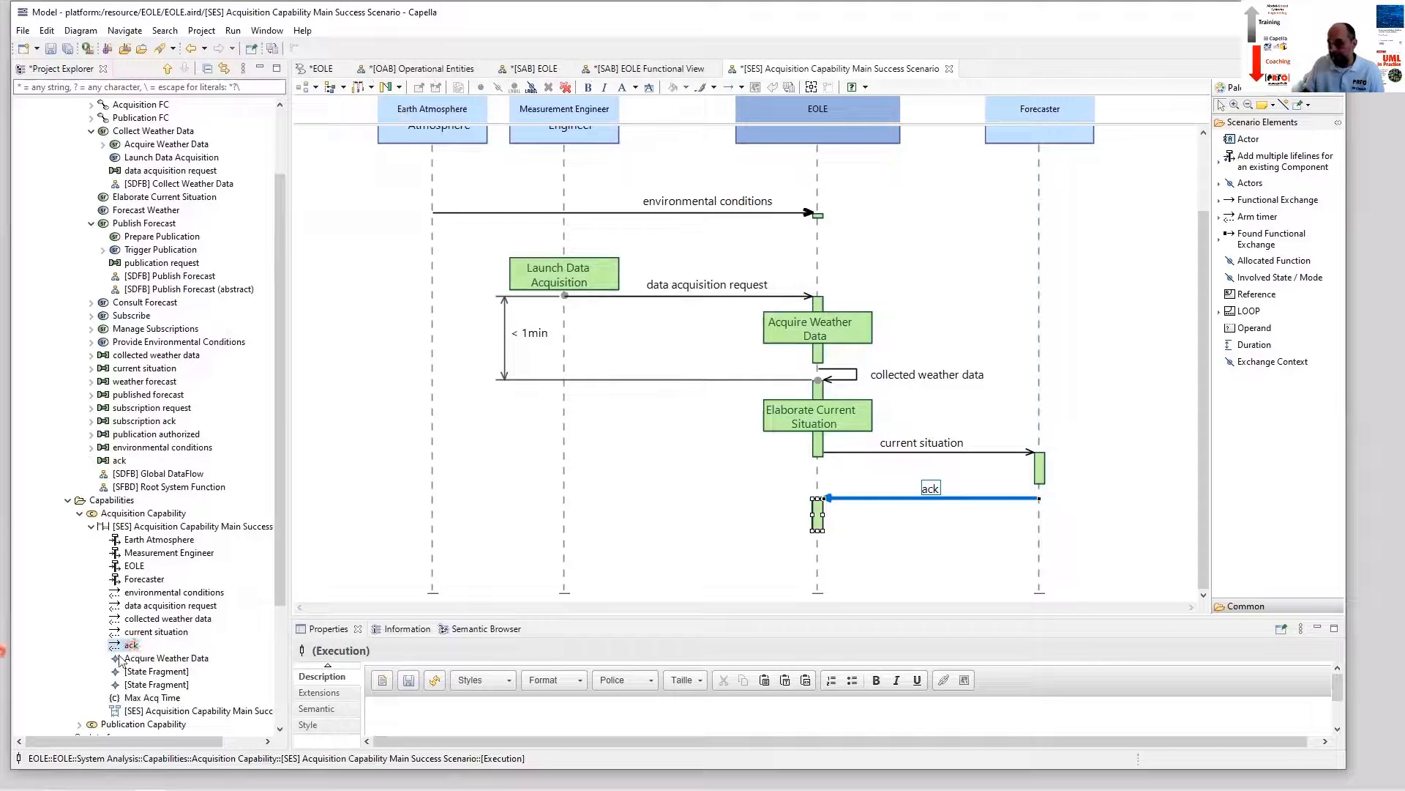
left_click(114, 461)
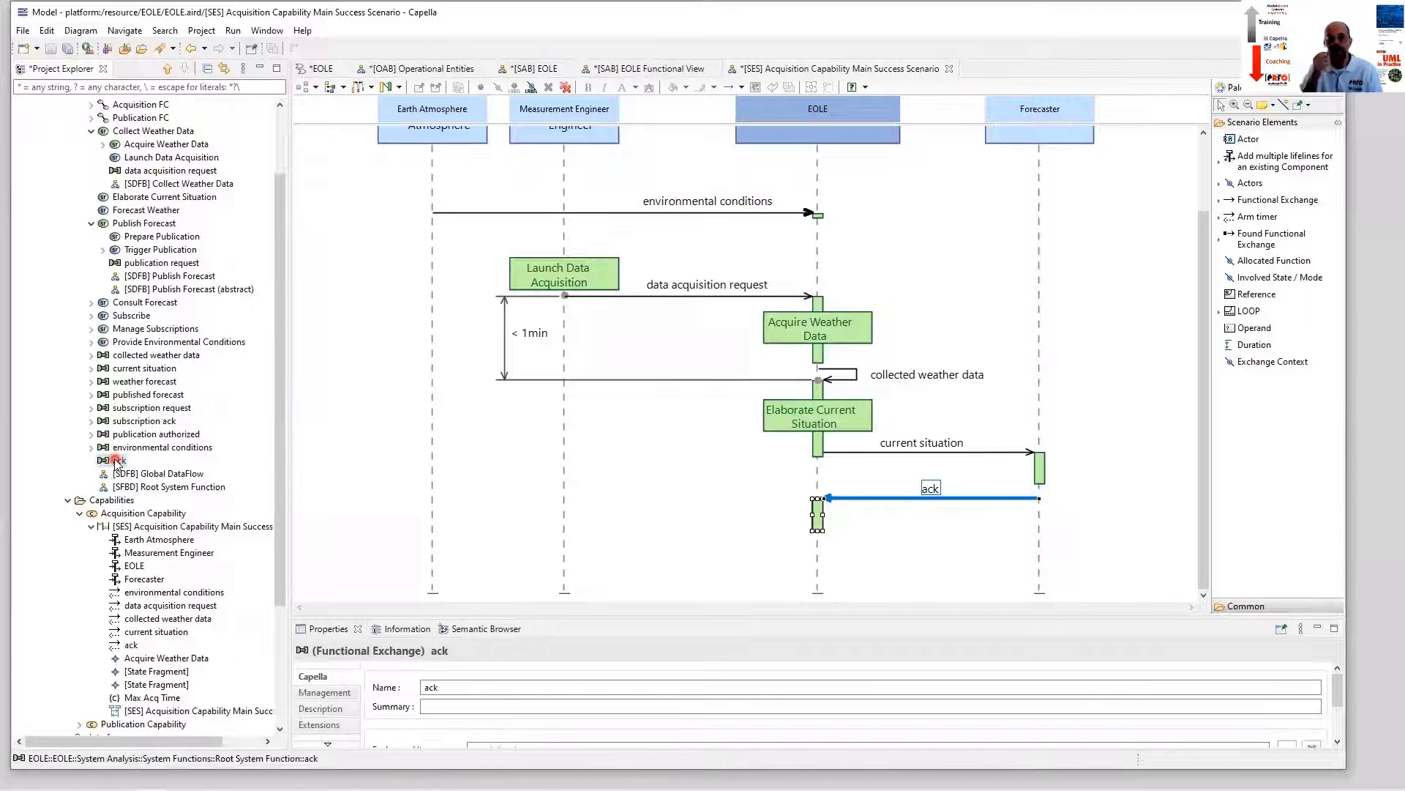
left_click(115, 461)
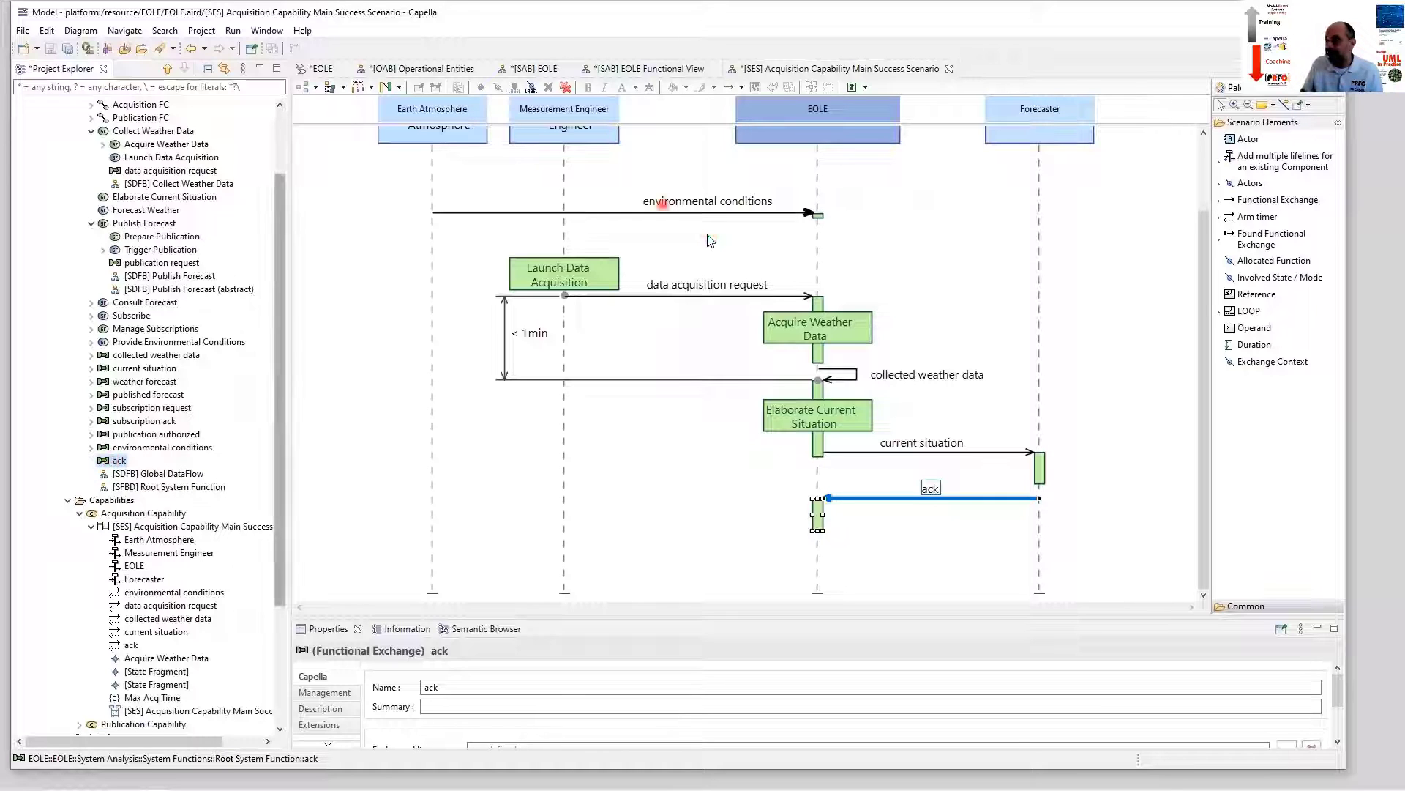
Examine the ack exchange between Forecast Weather and Elaborate Current Situation in the [SAB] EOLE Functional View diagram.
left_click(644, 67)
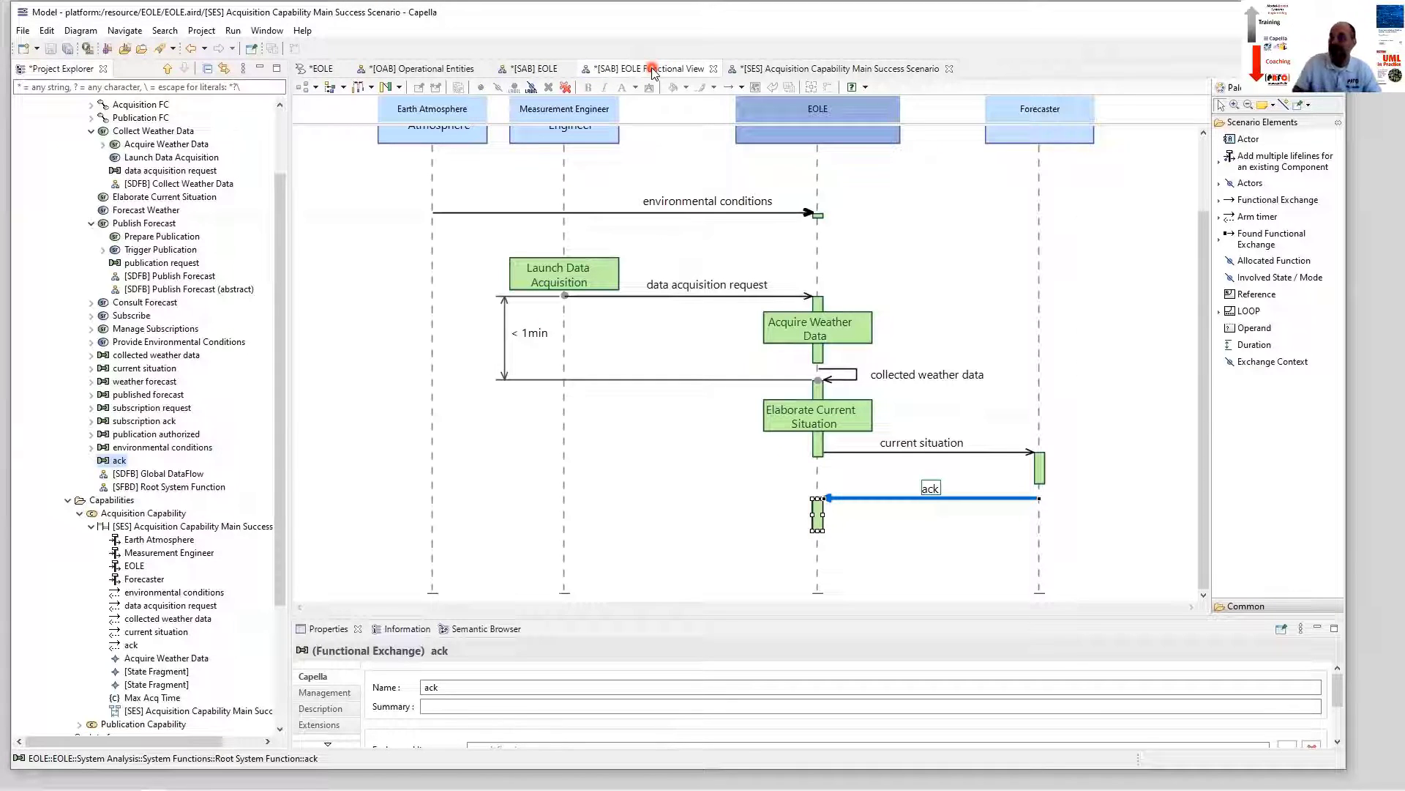
left_click(652, 69)
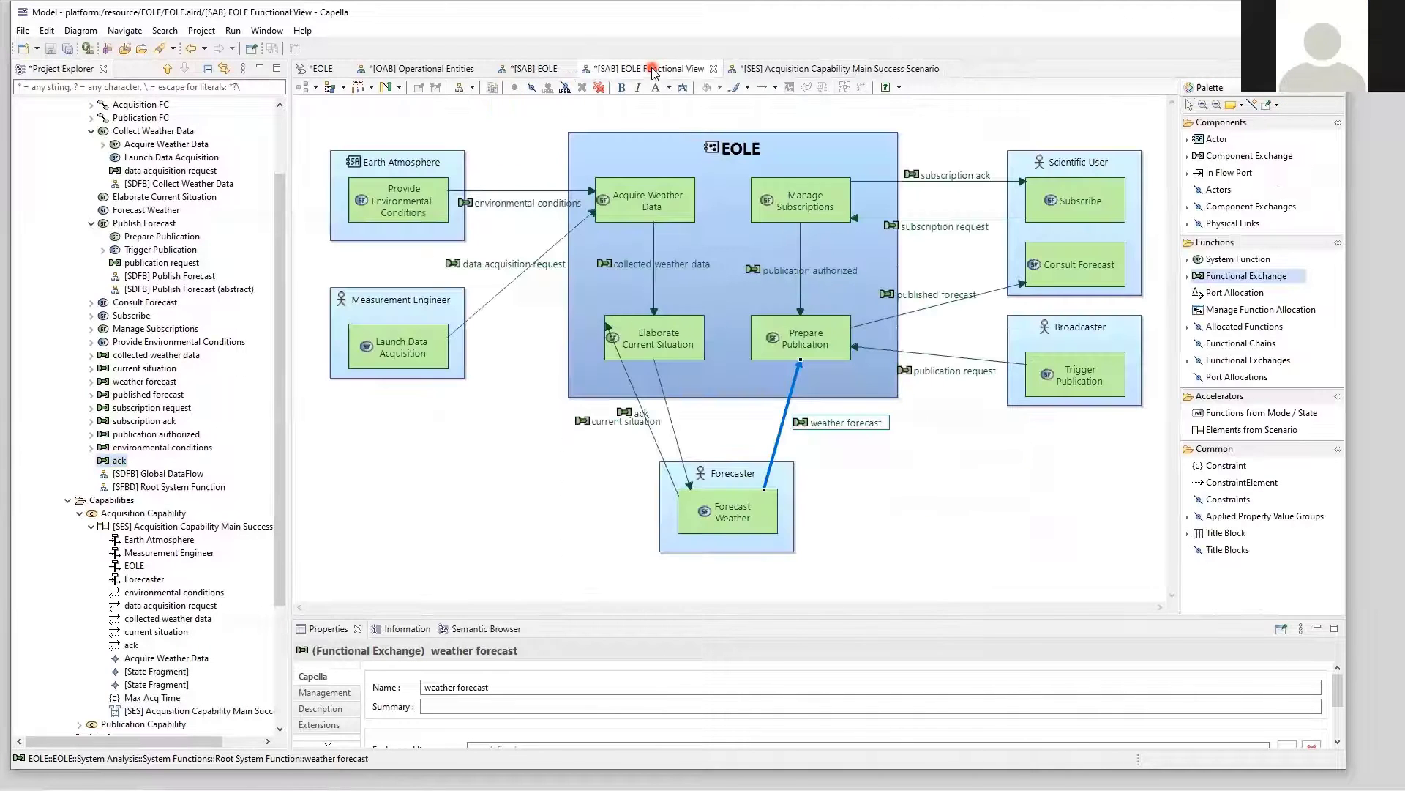
left_click_drag(611, 350, 637, 394)
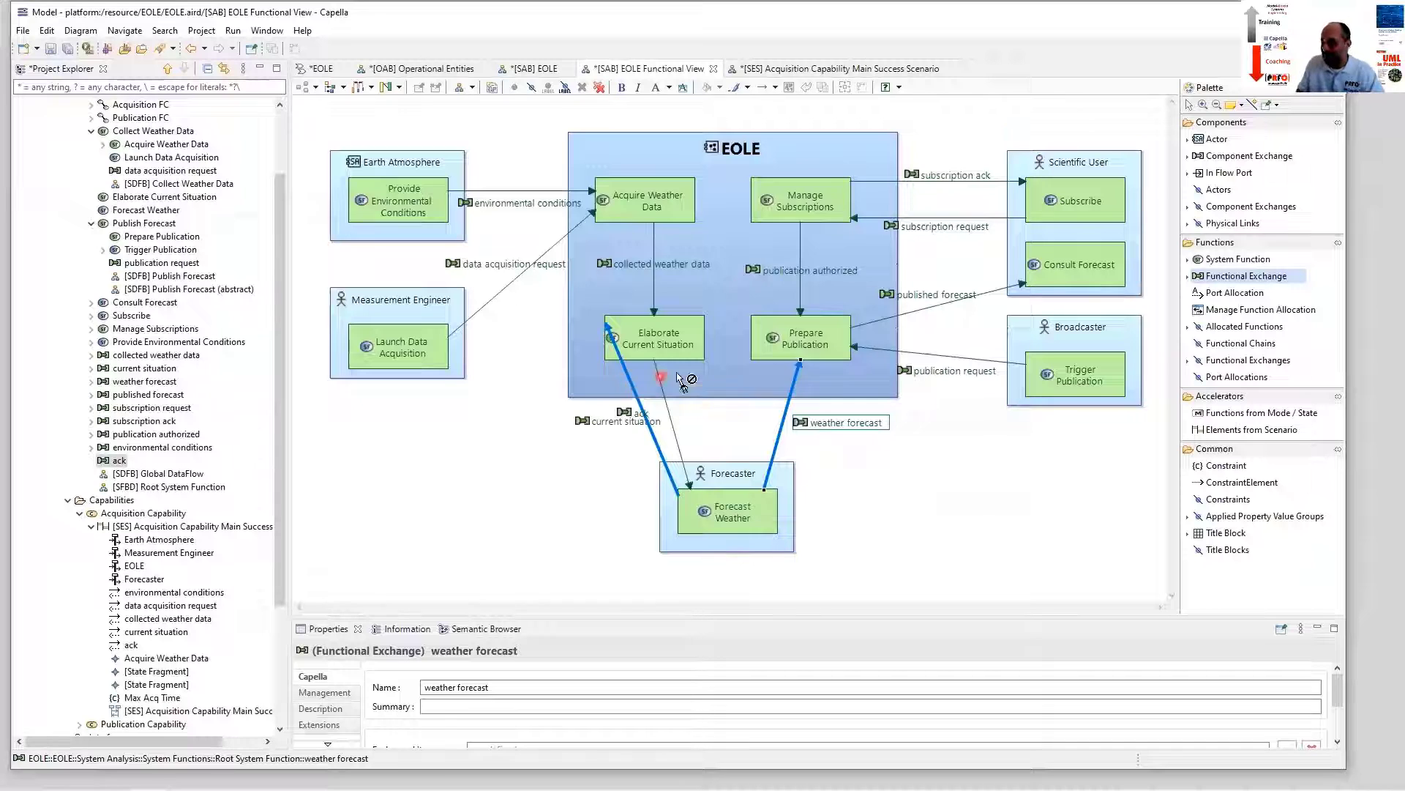
left_click(527, 494)
Back in the Acquisition Capability scenario, draw a message from the Forecaster to EOLE again and enable creating a new functional exchange.
left_click(833, 70)
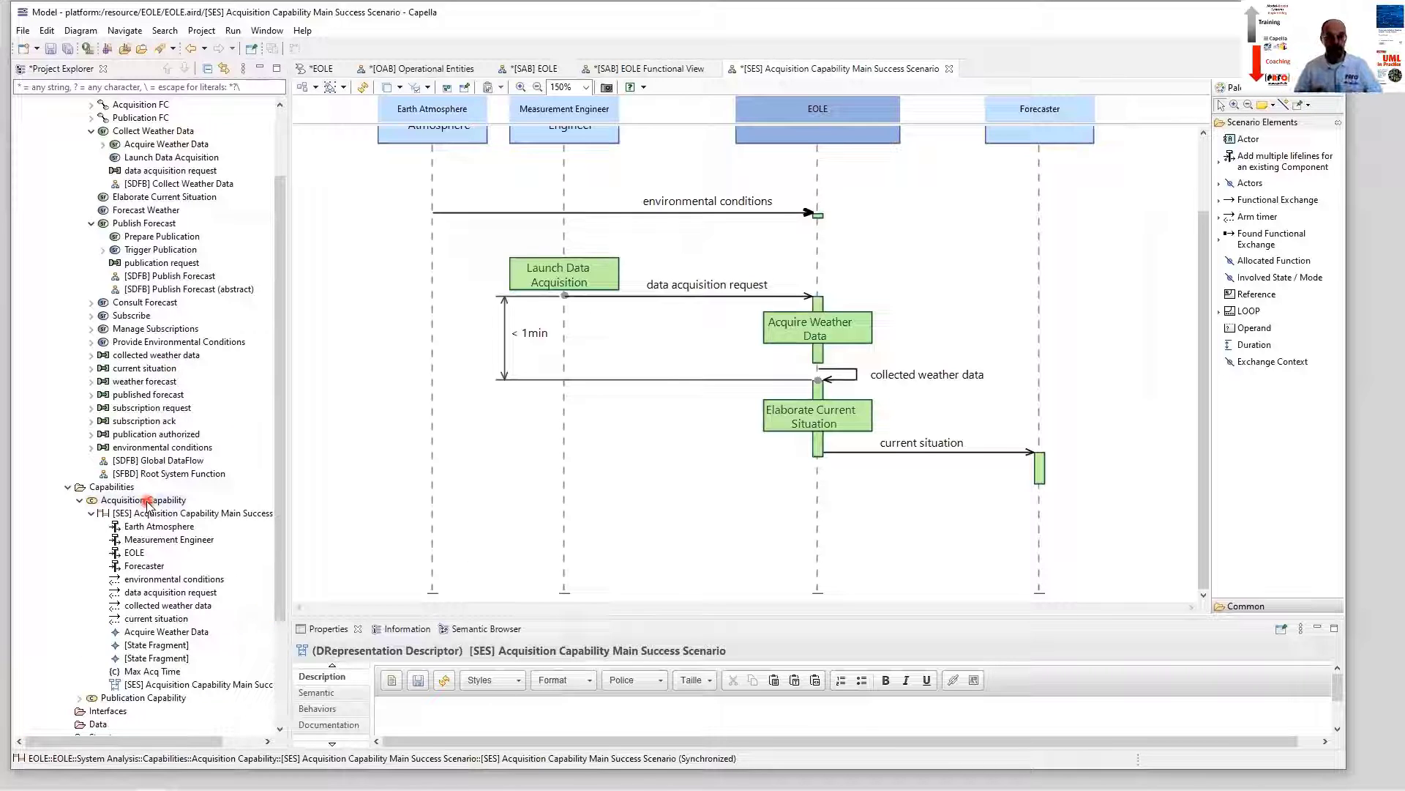
left_click(1251, 202)
left_click(1036, 507)
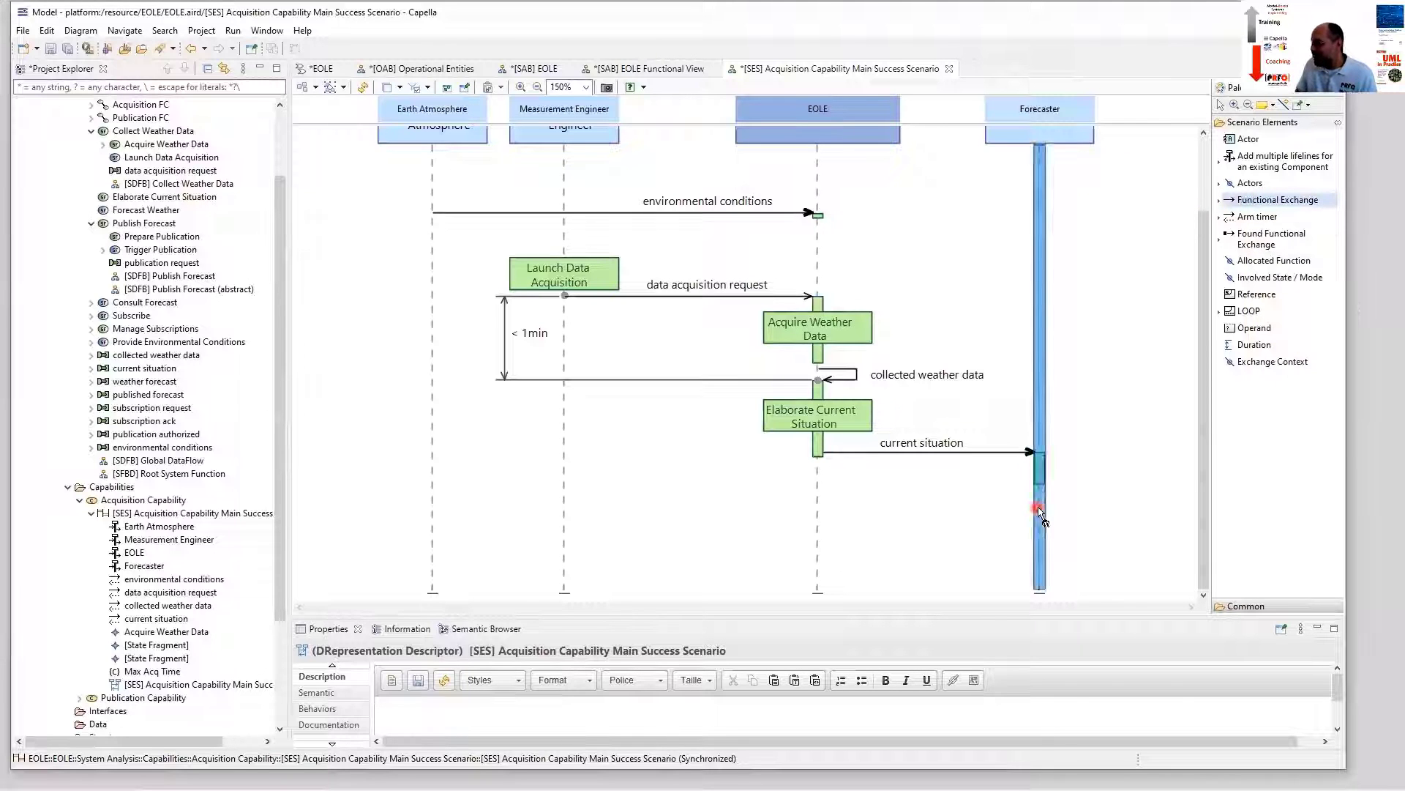
left_click(818, 510)
left_click(506, 129)
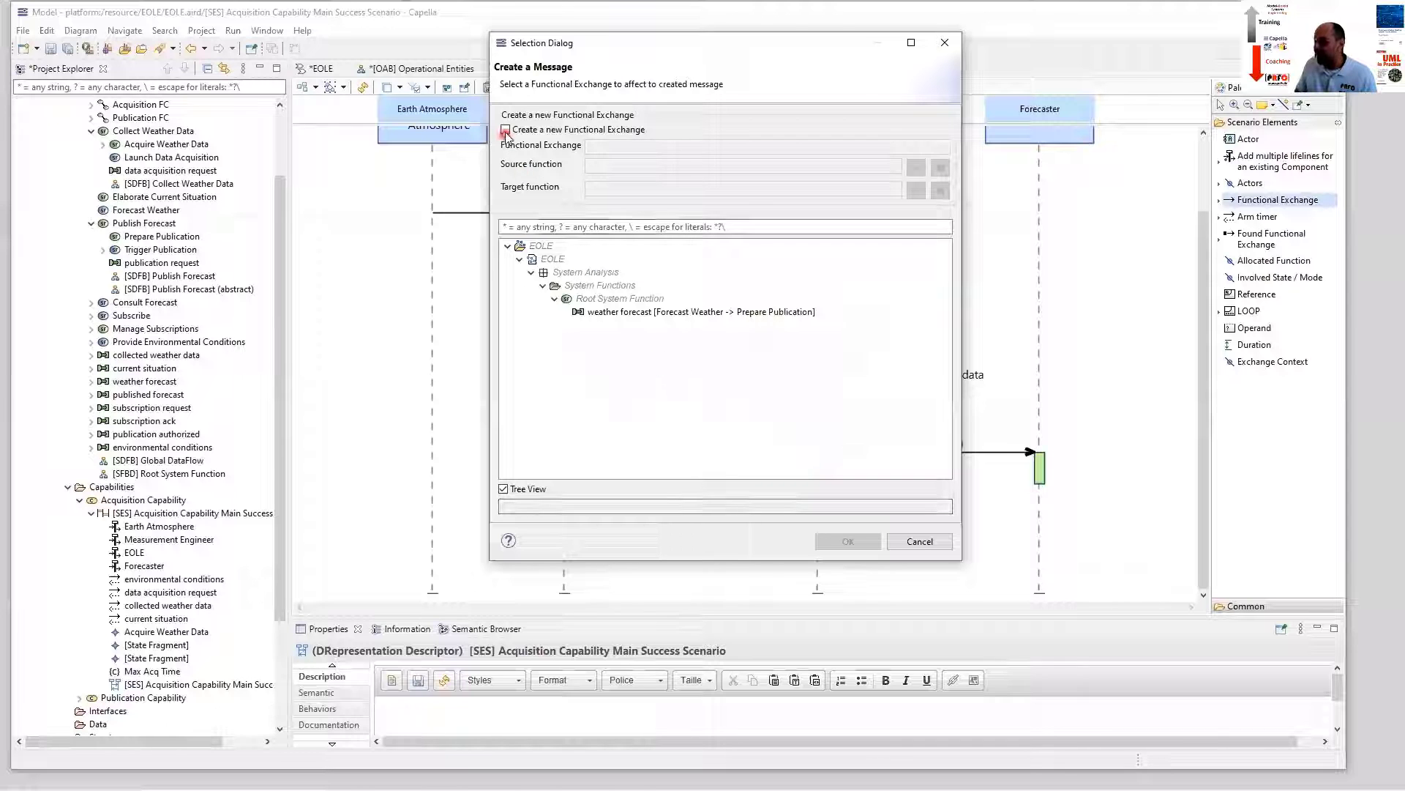
left_click_drag(631, 42, 481, 77)
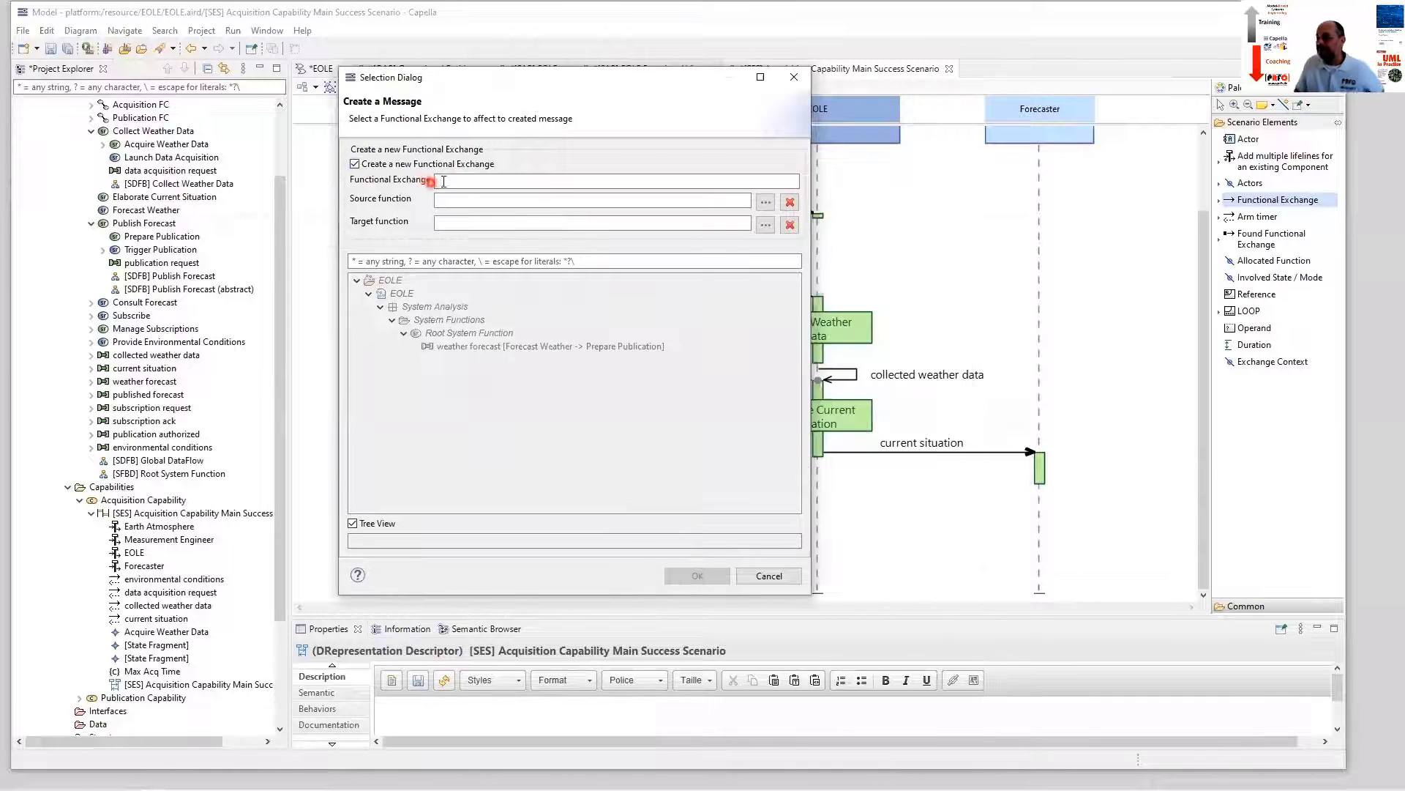
Name the functional exchange ack and choose Forecast Weather as its source function.
left_click(483, 199)
type("ack")
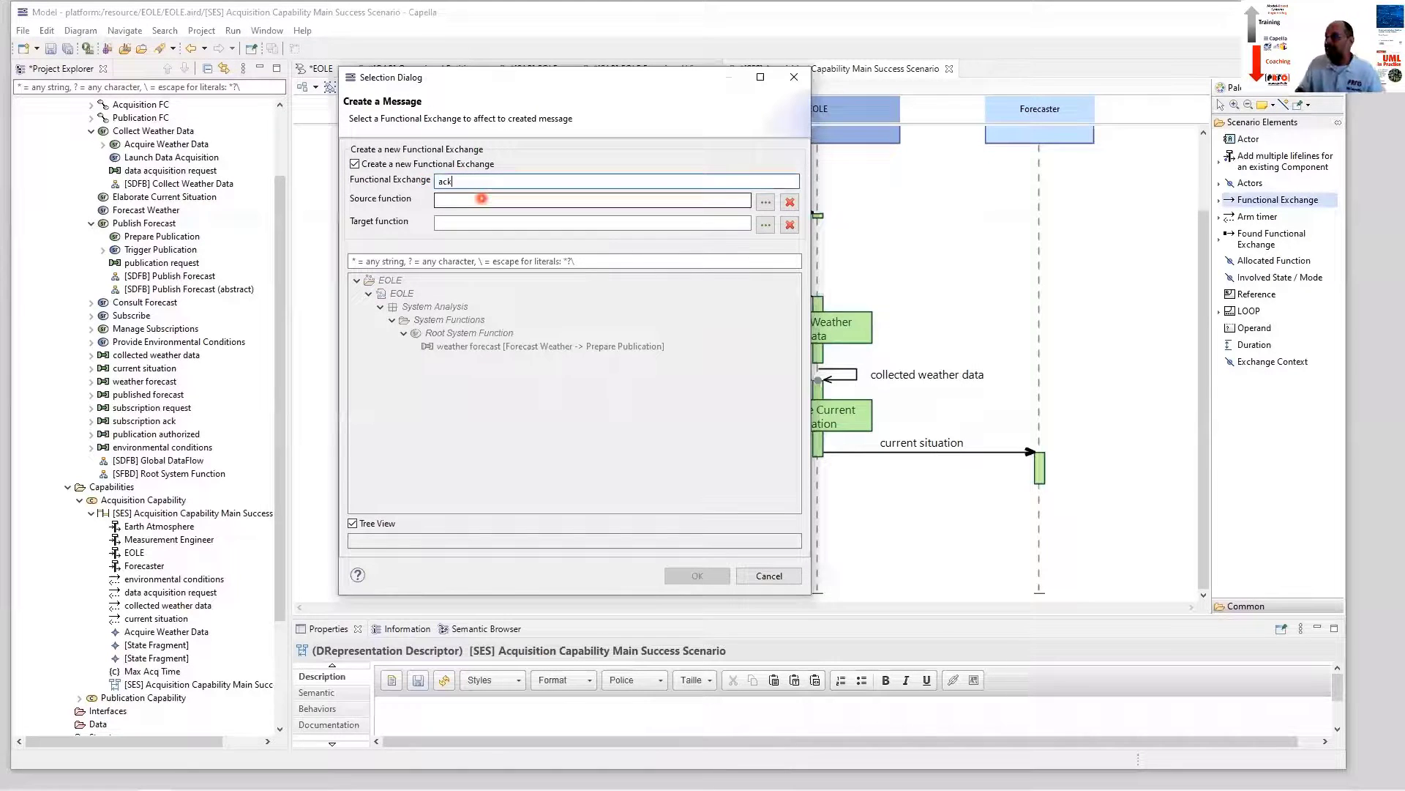
left_click(762, 203)
left_click(652, 273)
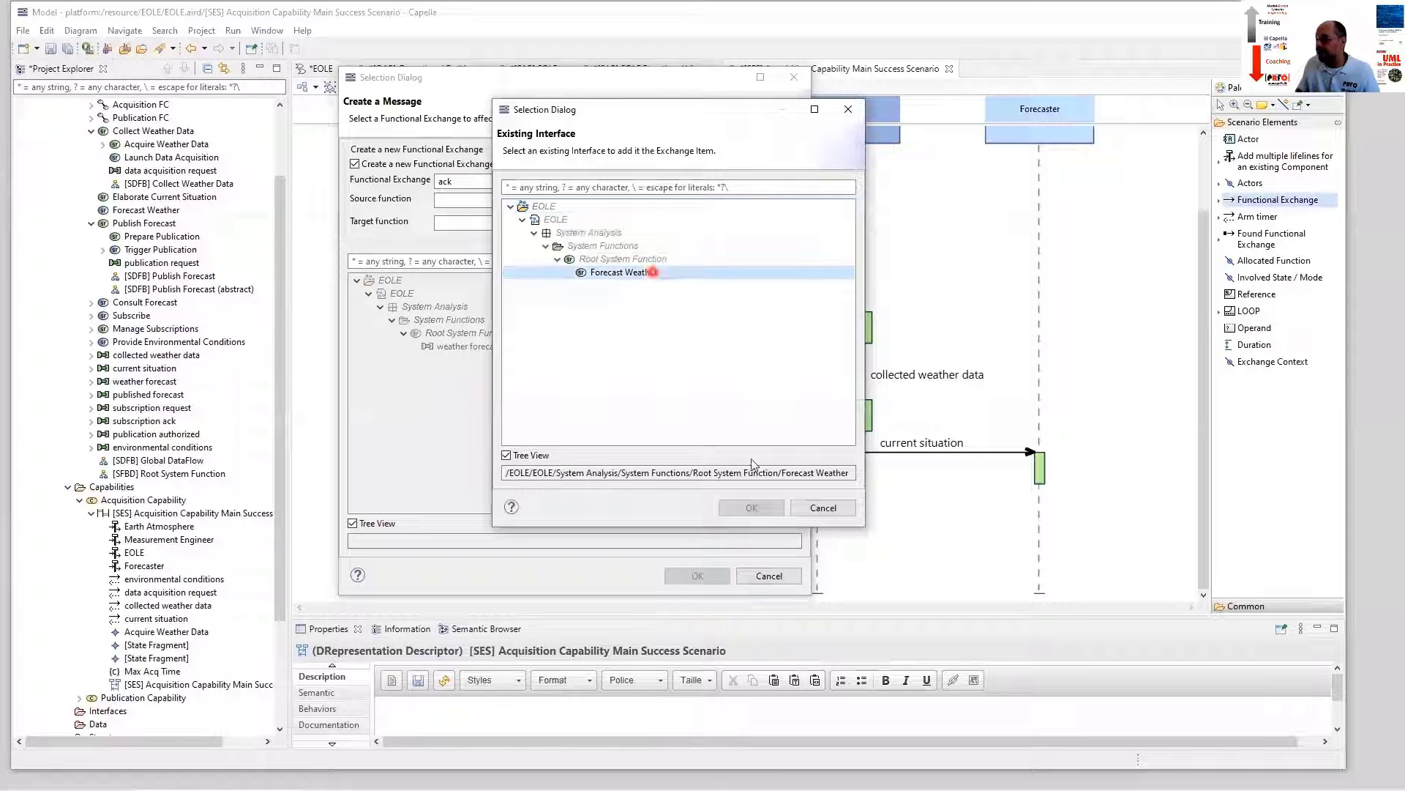
left_click(754, 508)
Enter Bill Forecaster as a new target function for the ack exchange, keeping Forecast Weather as source, and create the message.
left_click(474, 227)
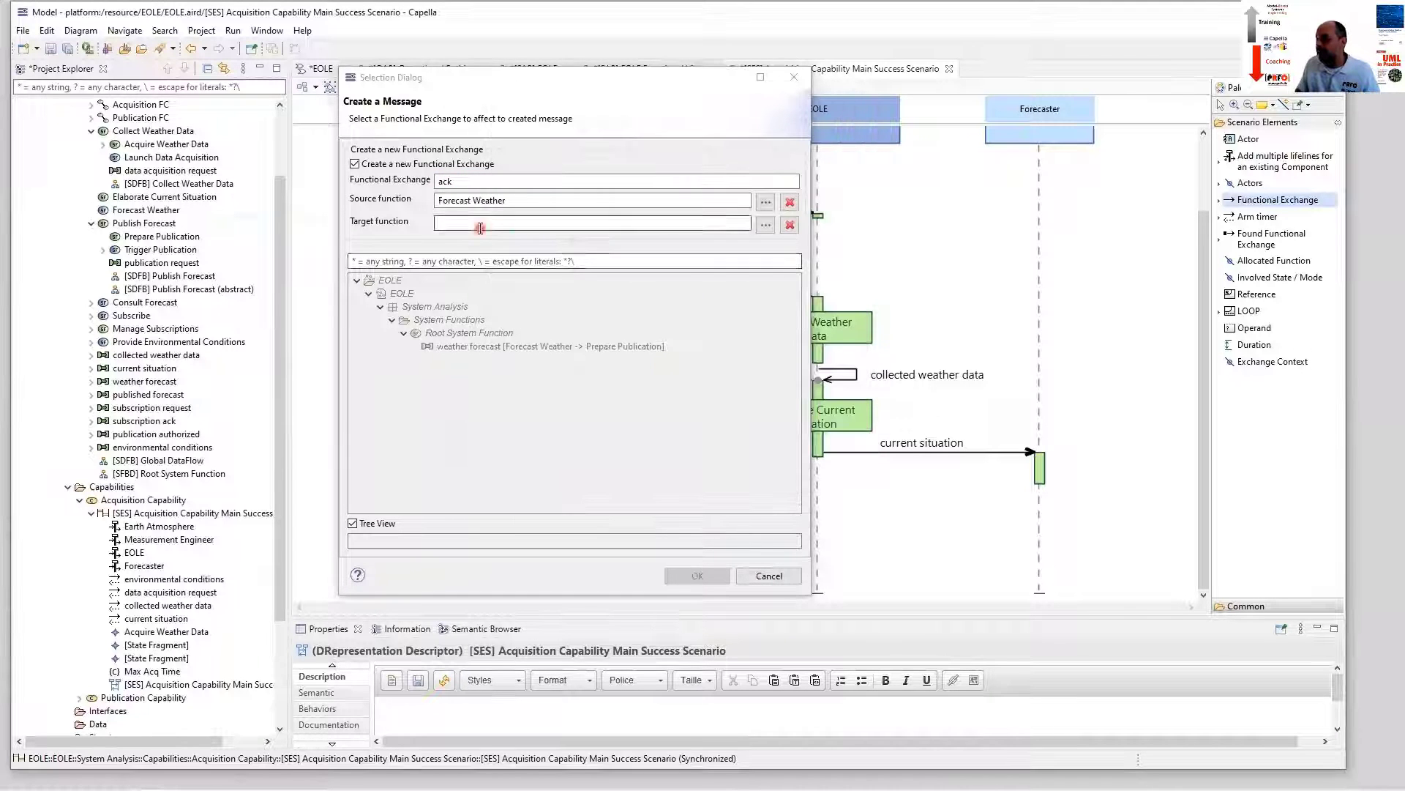
left_click(765, 224)
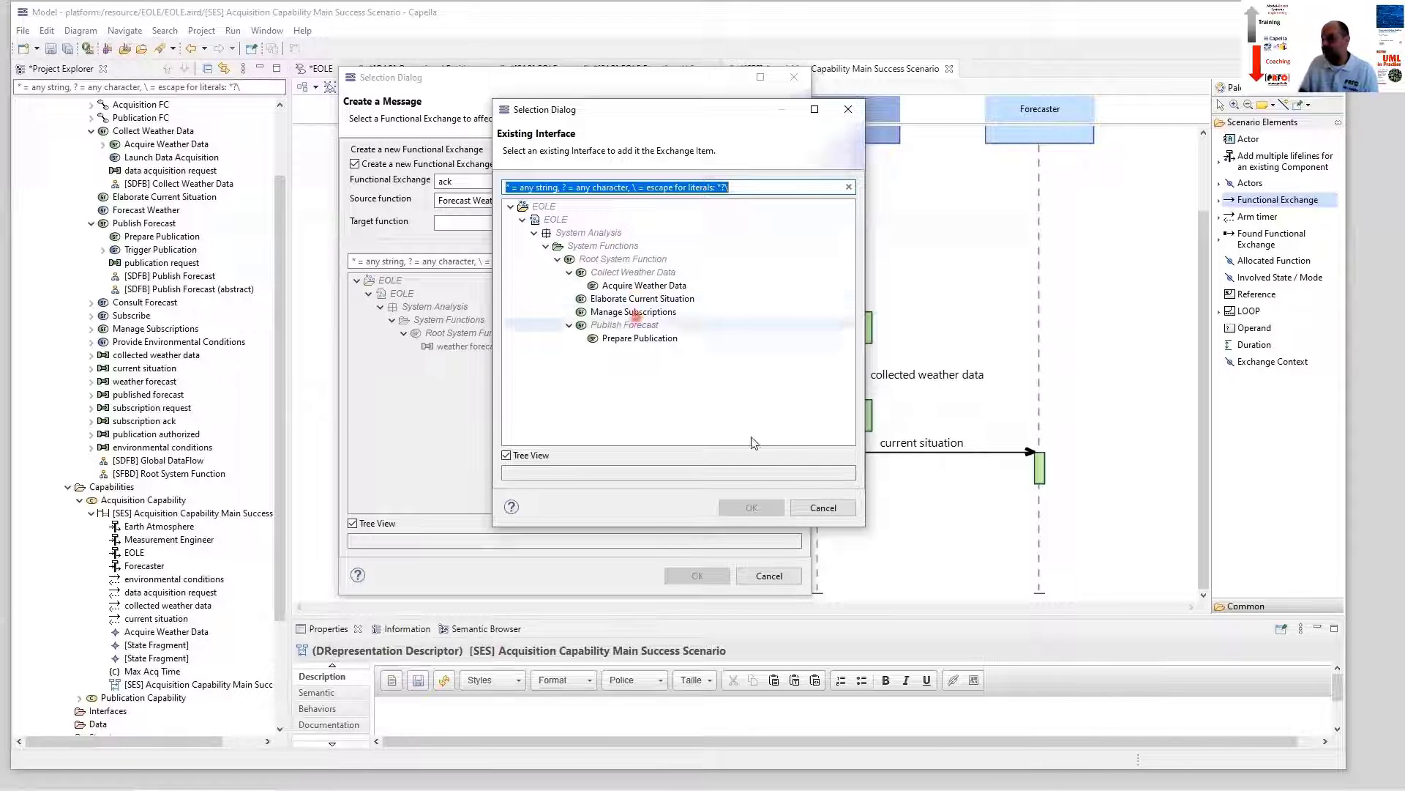
left_click(822, 507)
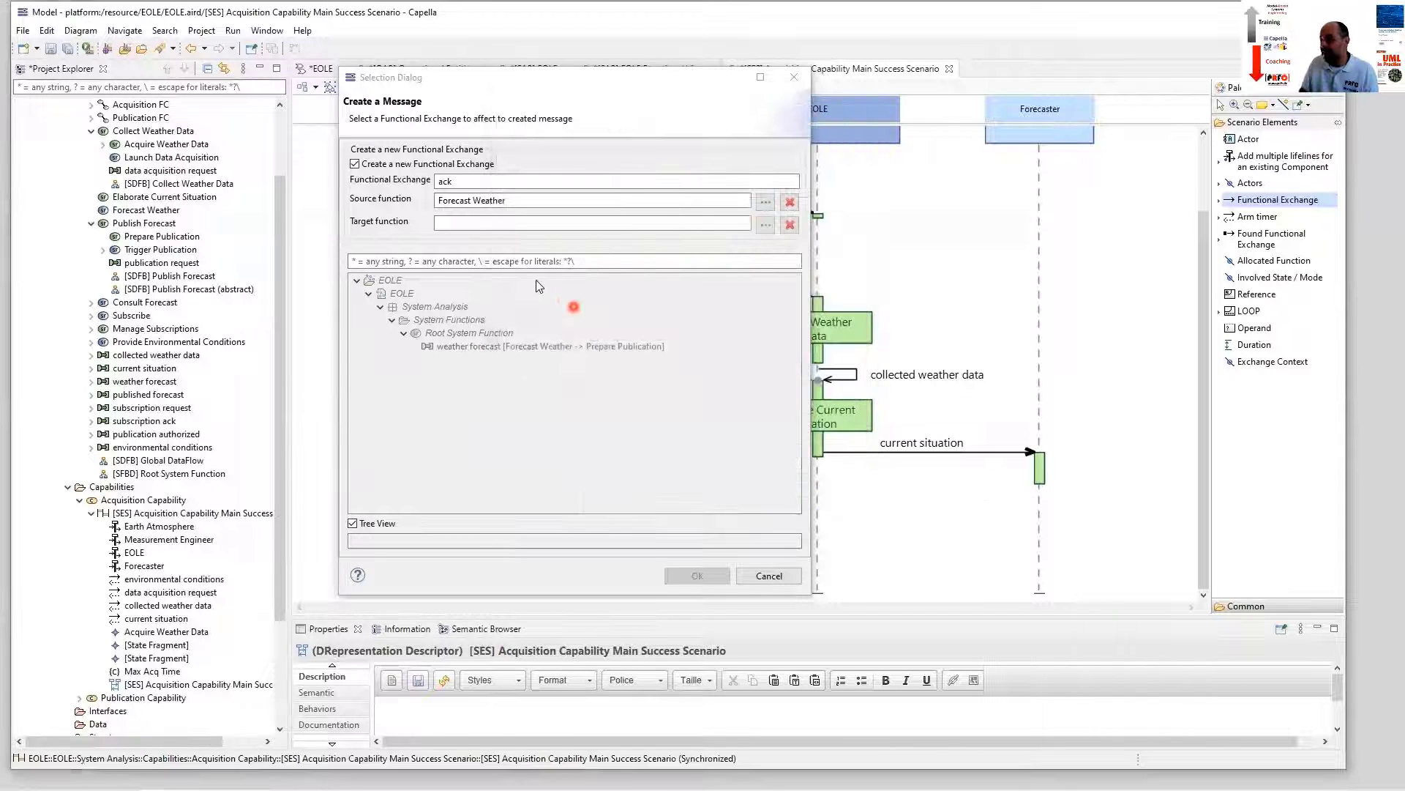
left_click(497, 224)
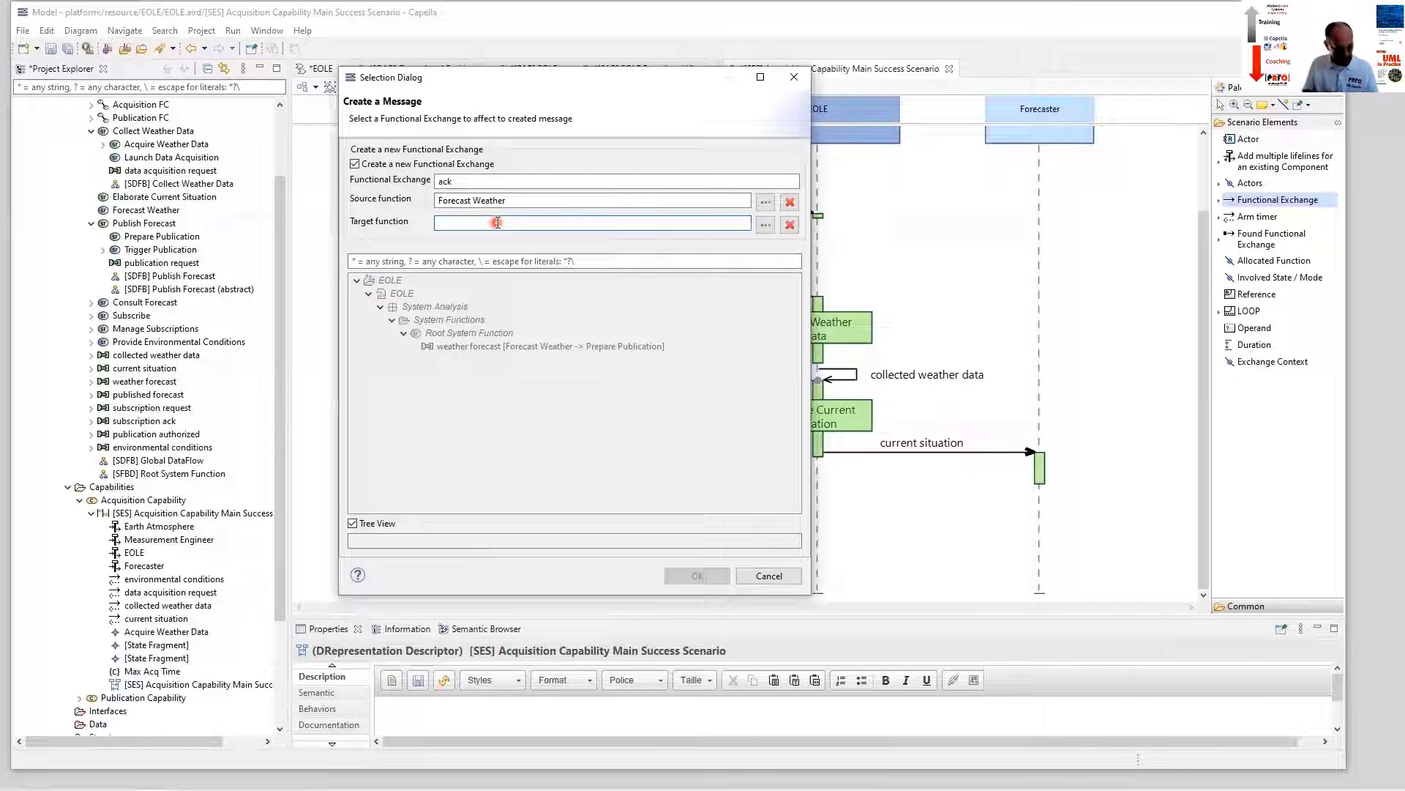
type("Bill")
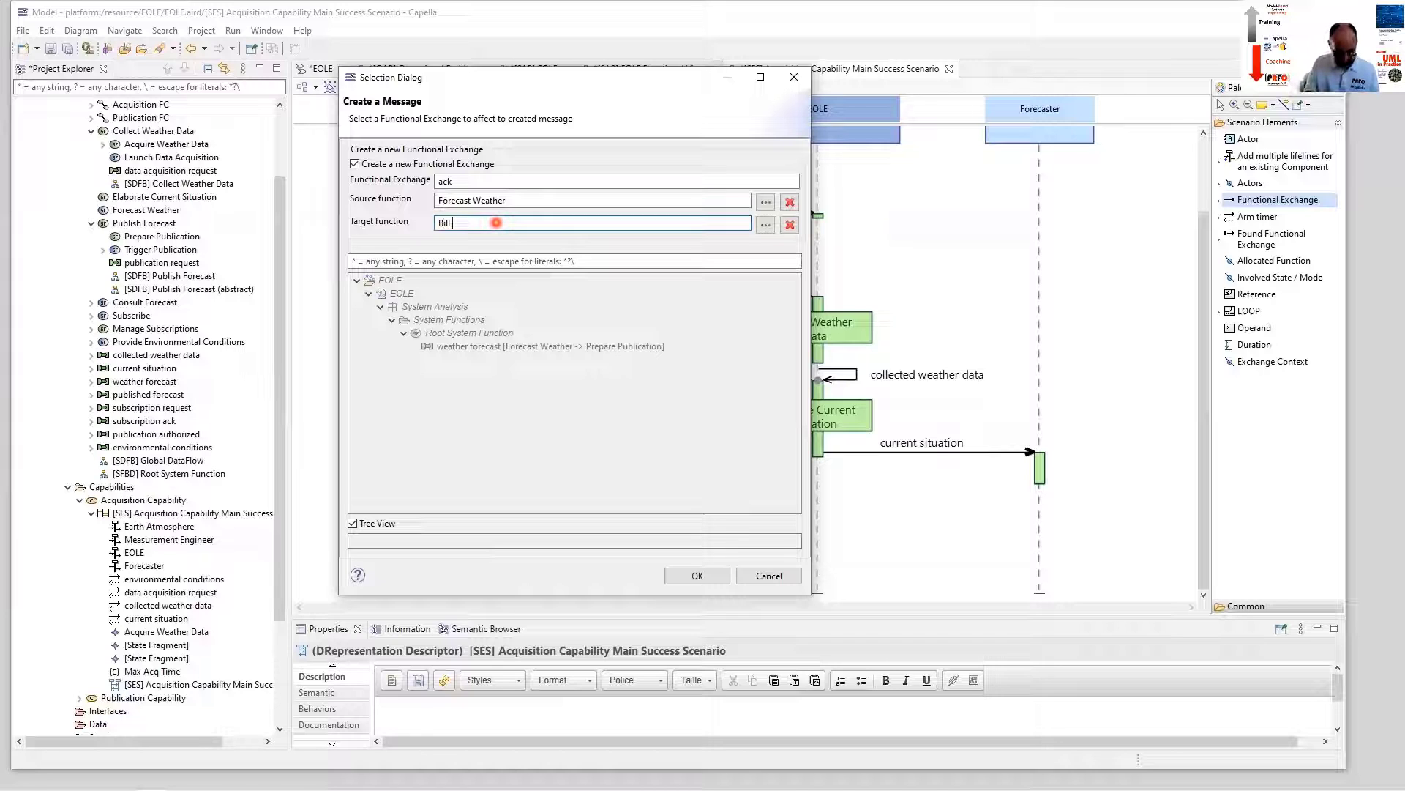
type(" Forecaster")
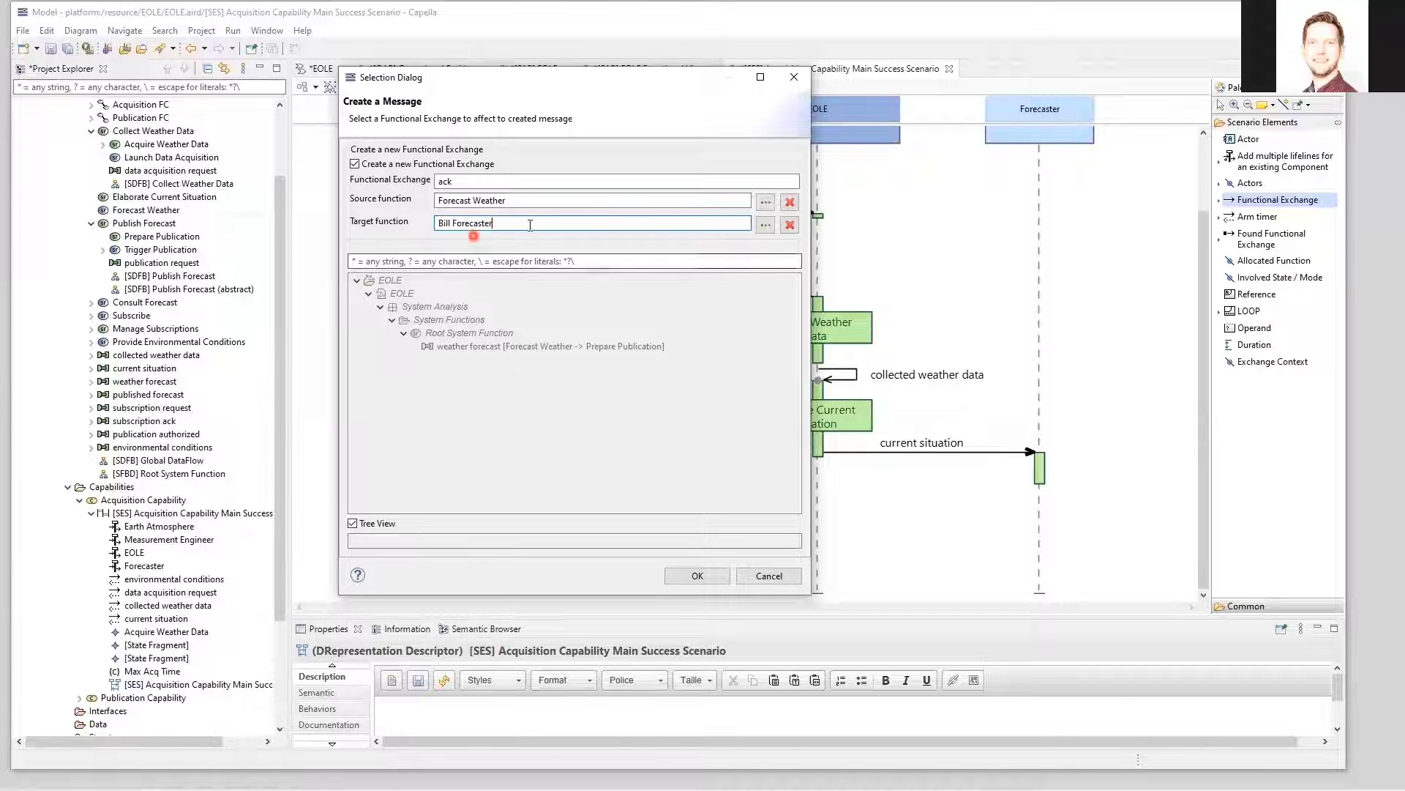
left_click_drag(513, 224, 429, 237)
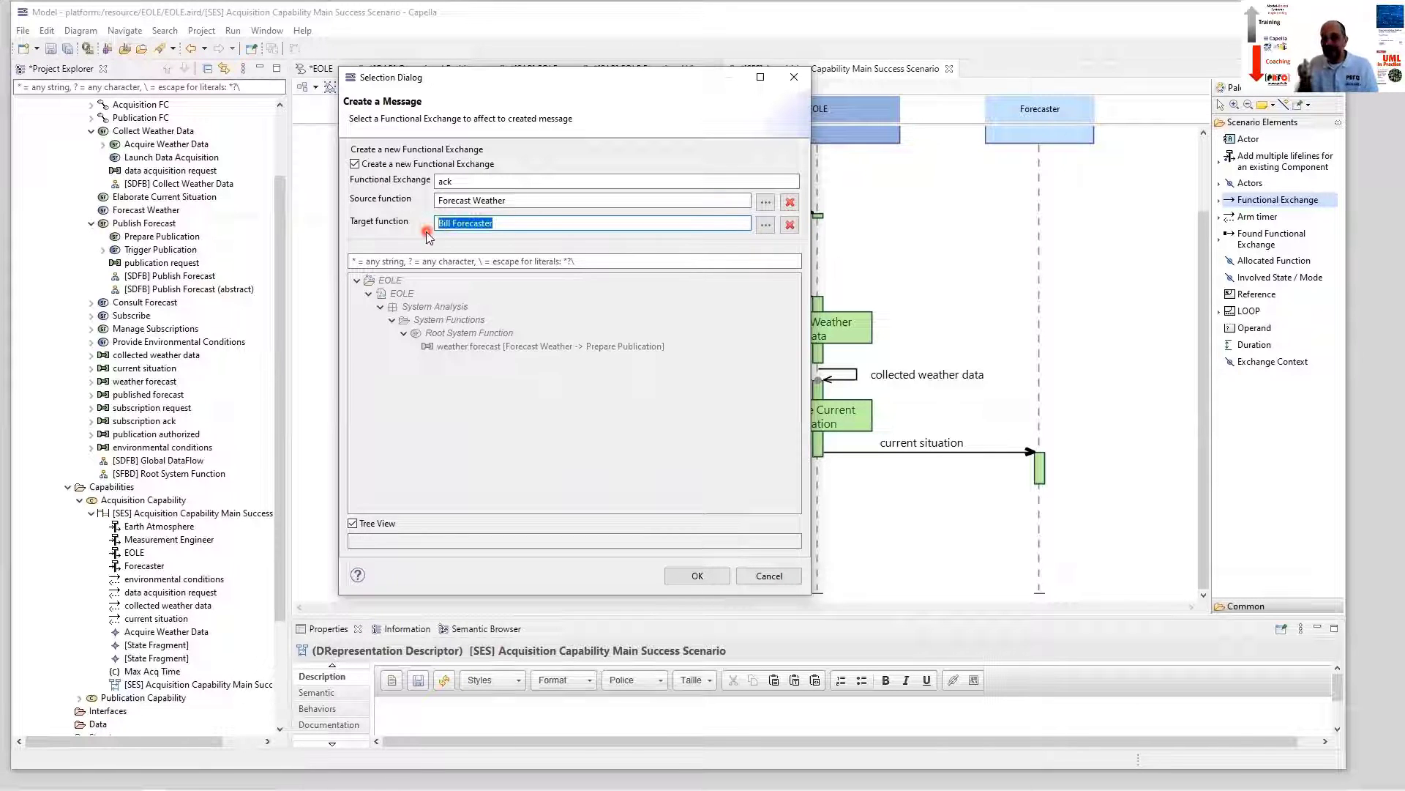
left_click(699, 577)
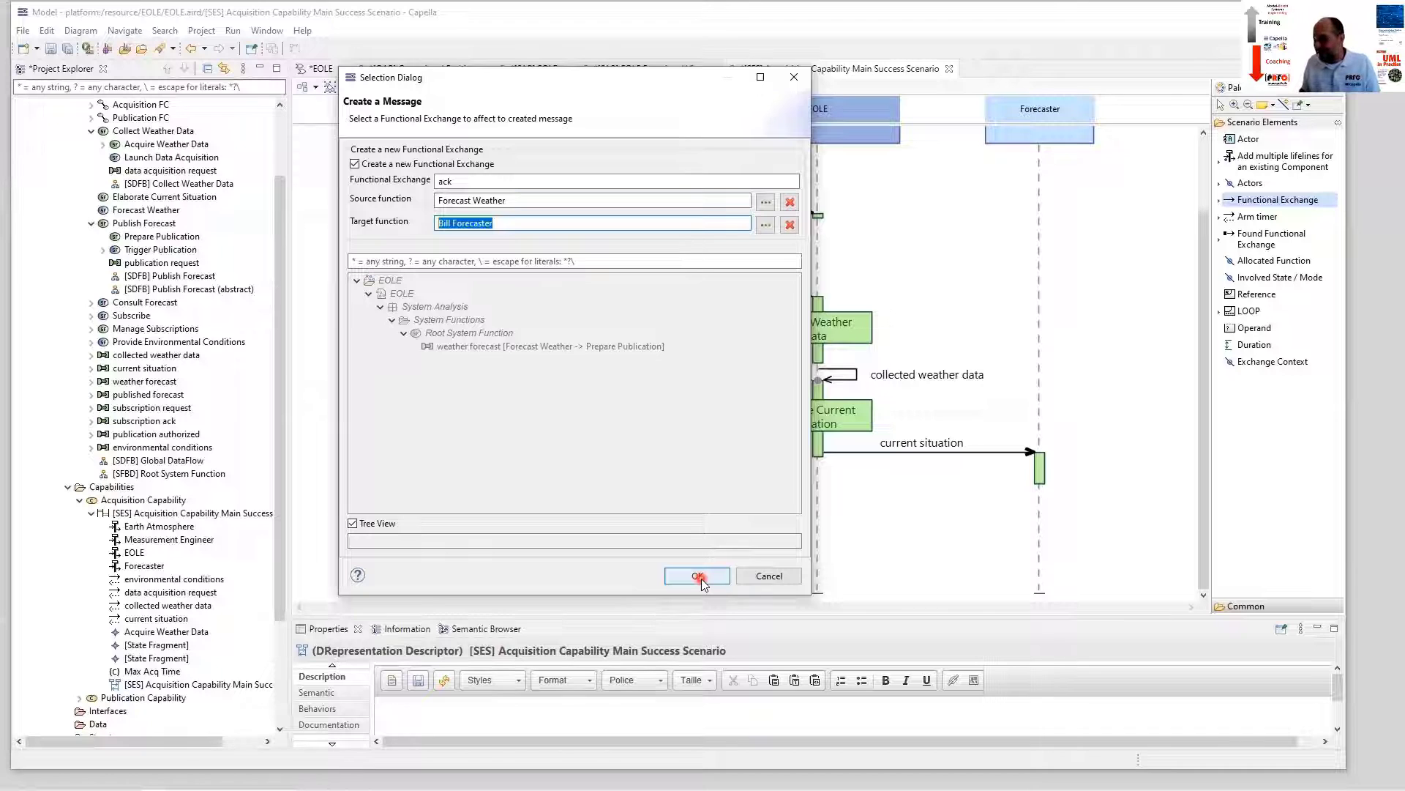
left_click(701, 578)
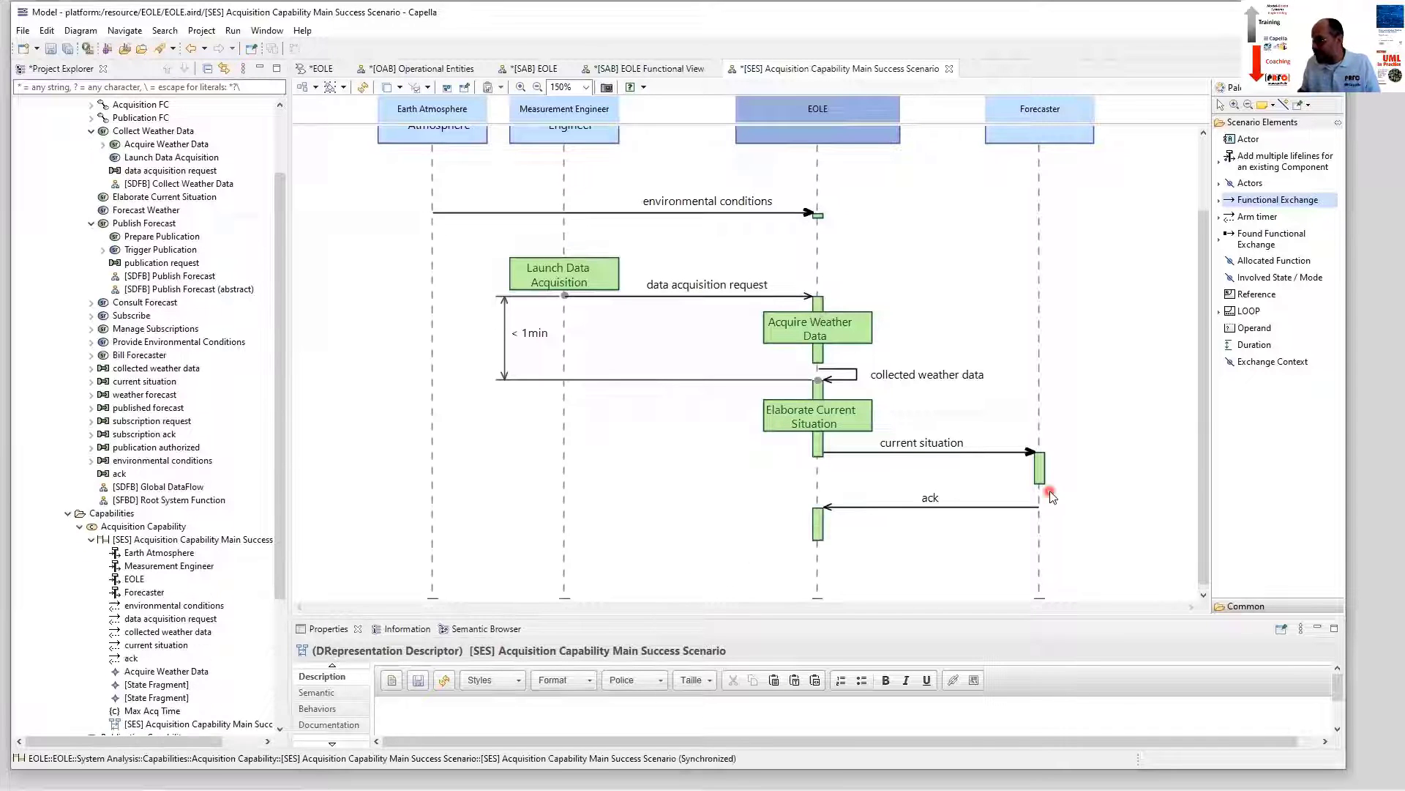
Select the new ack message in the scenario and locate it and its ack functional exchange in the model tree.
left_click(904, 510)
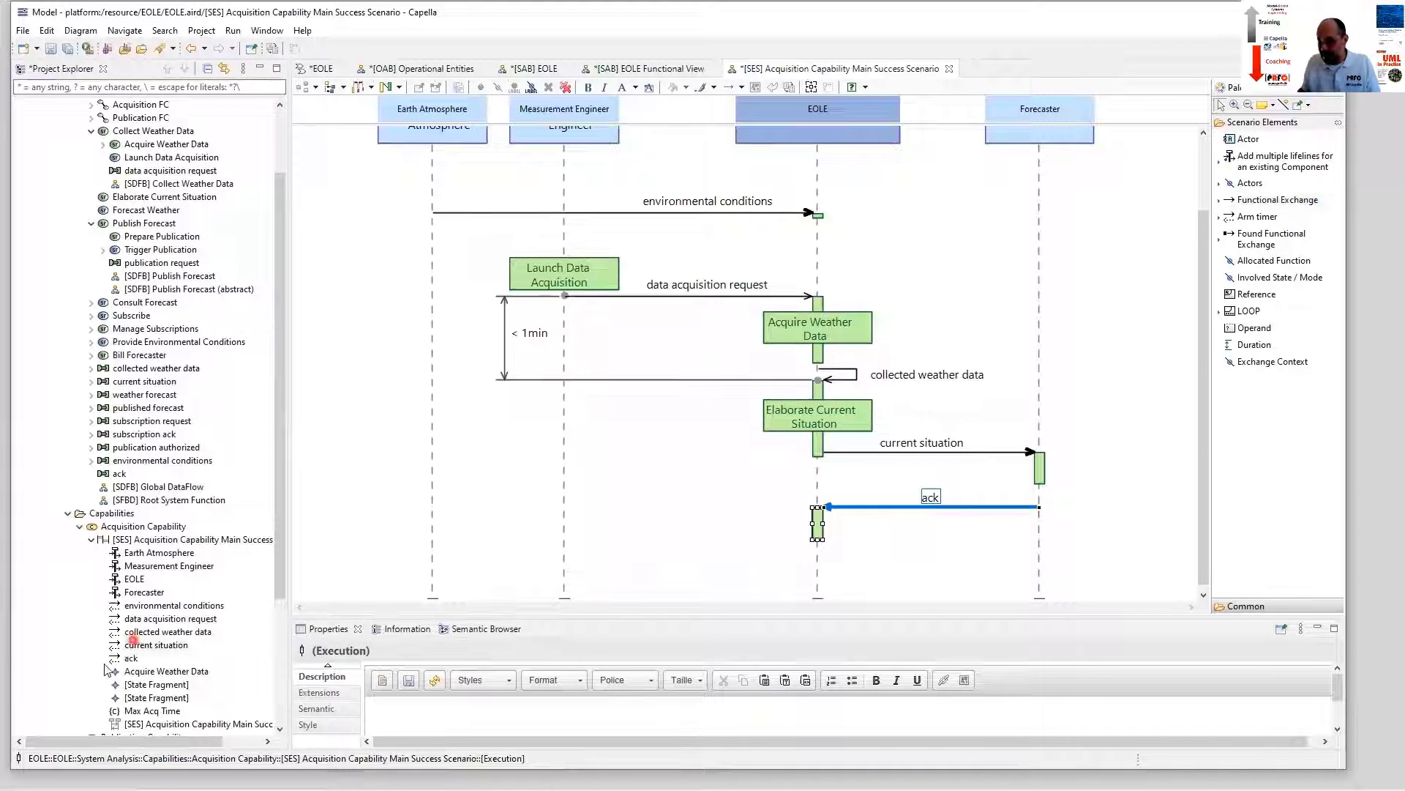
left_click(130, 657)
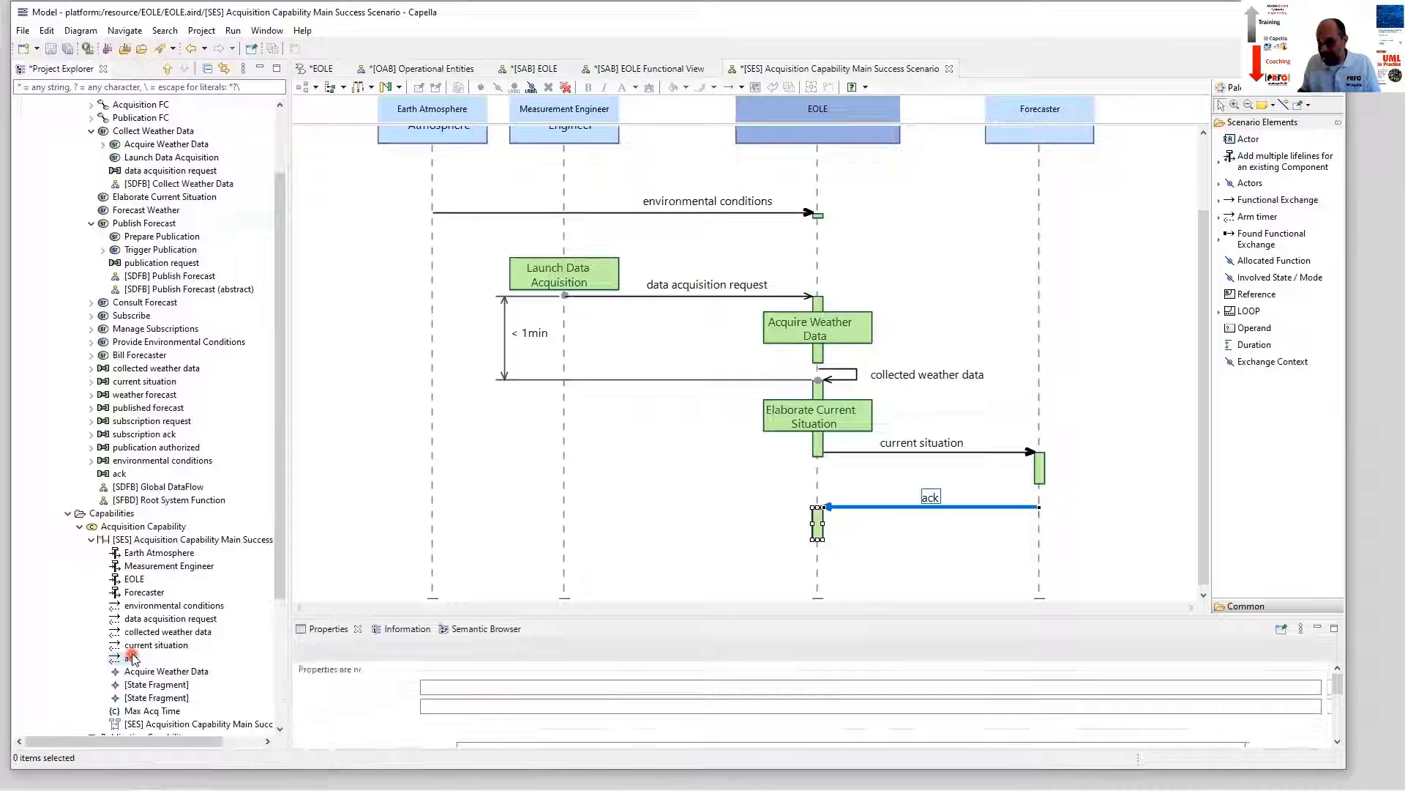
left_click(120, 473)
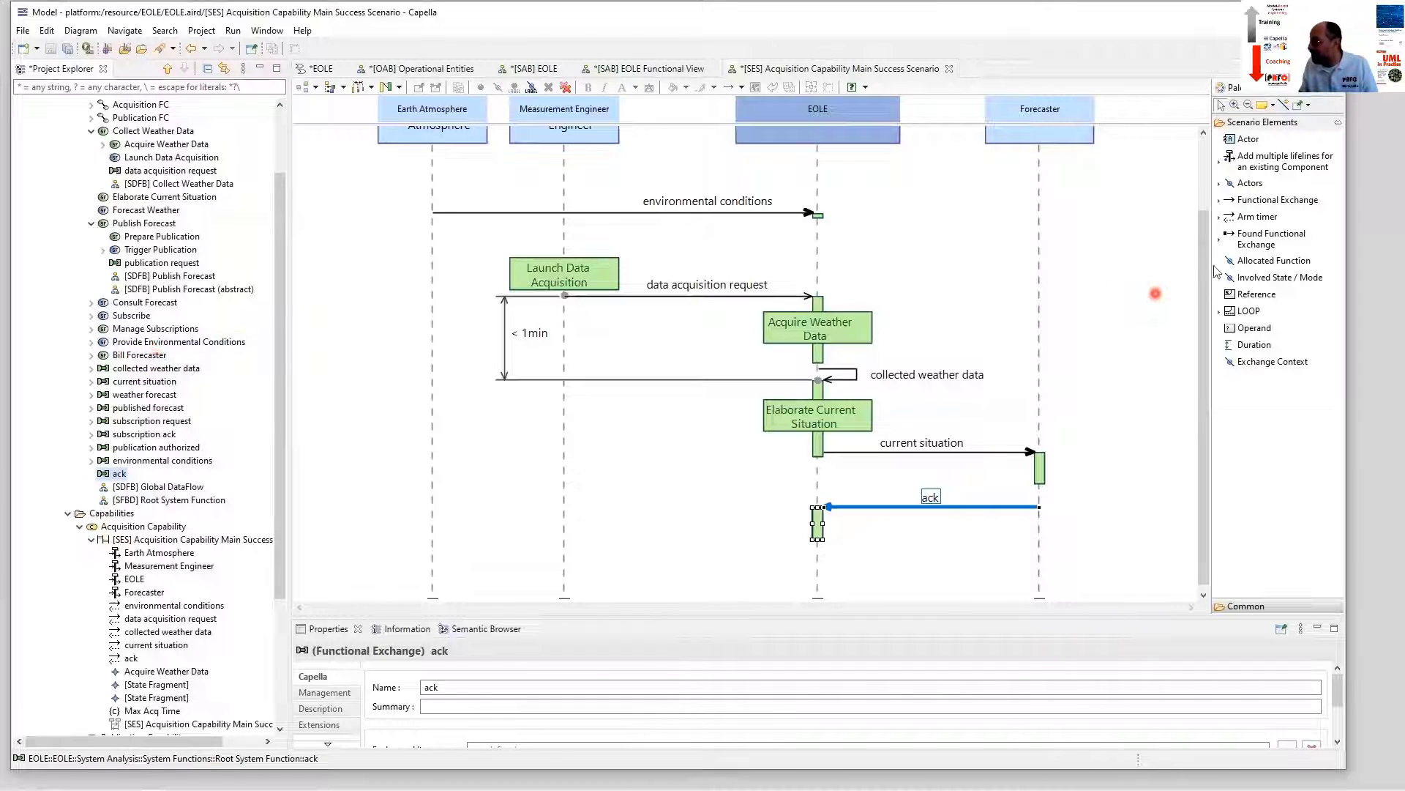
Add the allocated function Bill Forecaster to EOLE's execution at the receiving end of the ack message.
left_click(1242, 262)
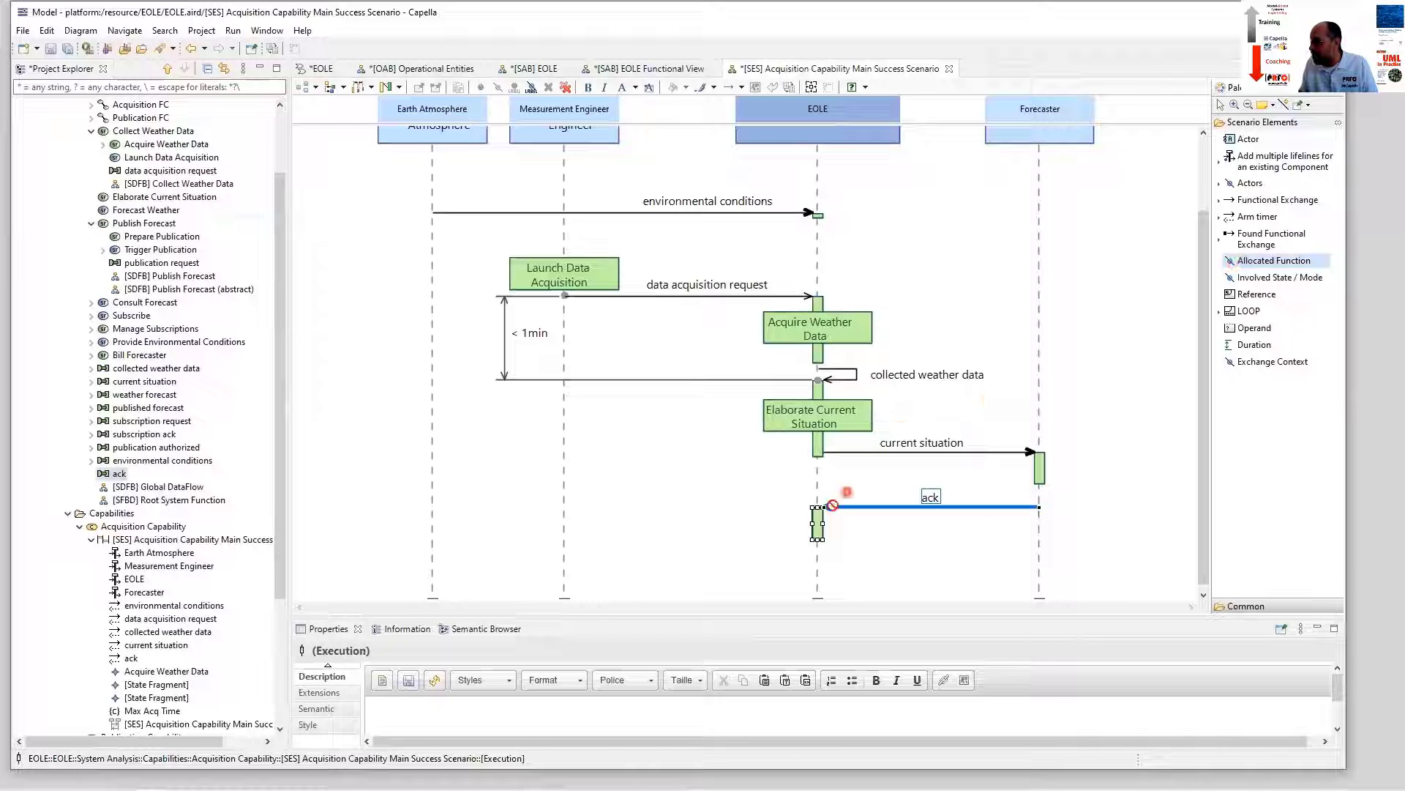
left_click(818, 525)
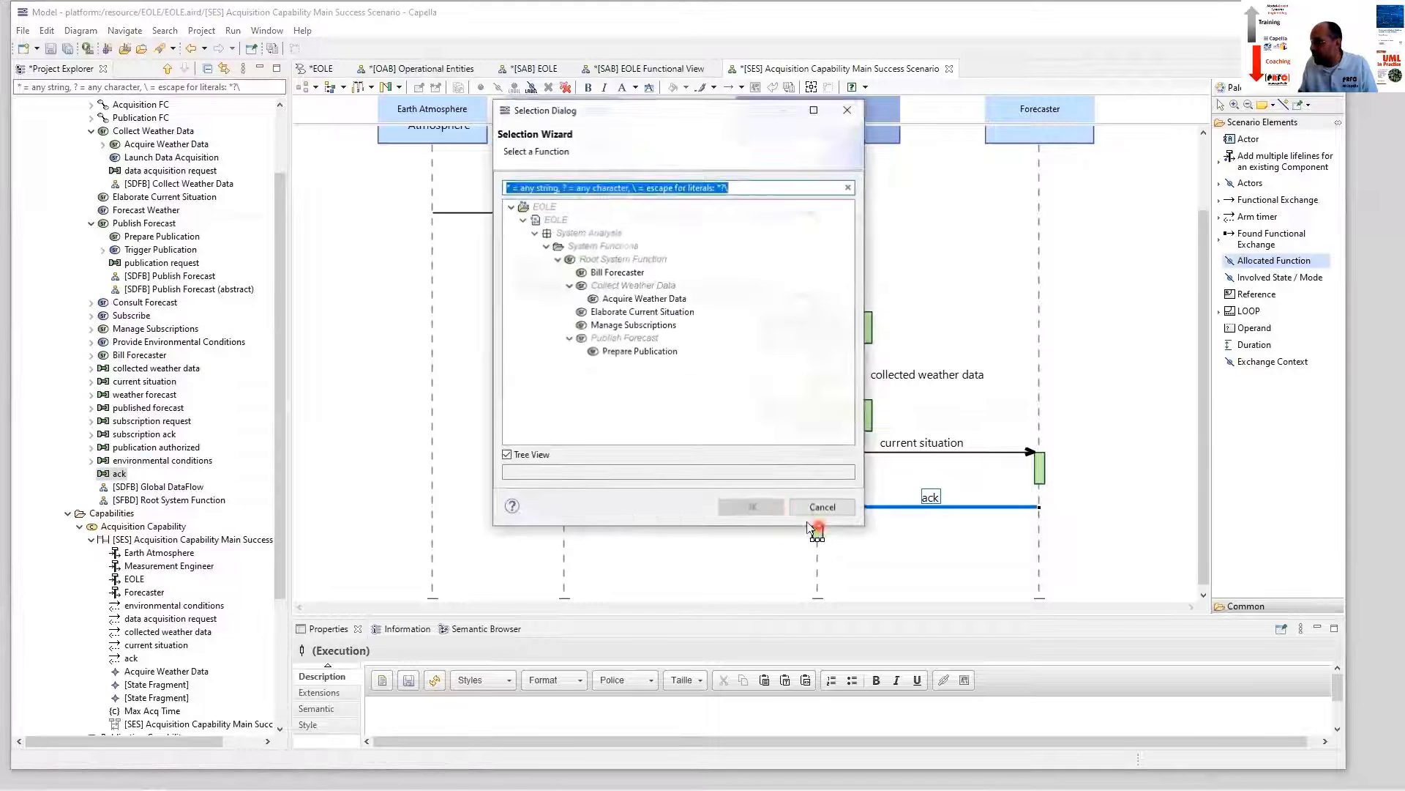
left_click(619, 273)
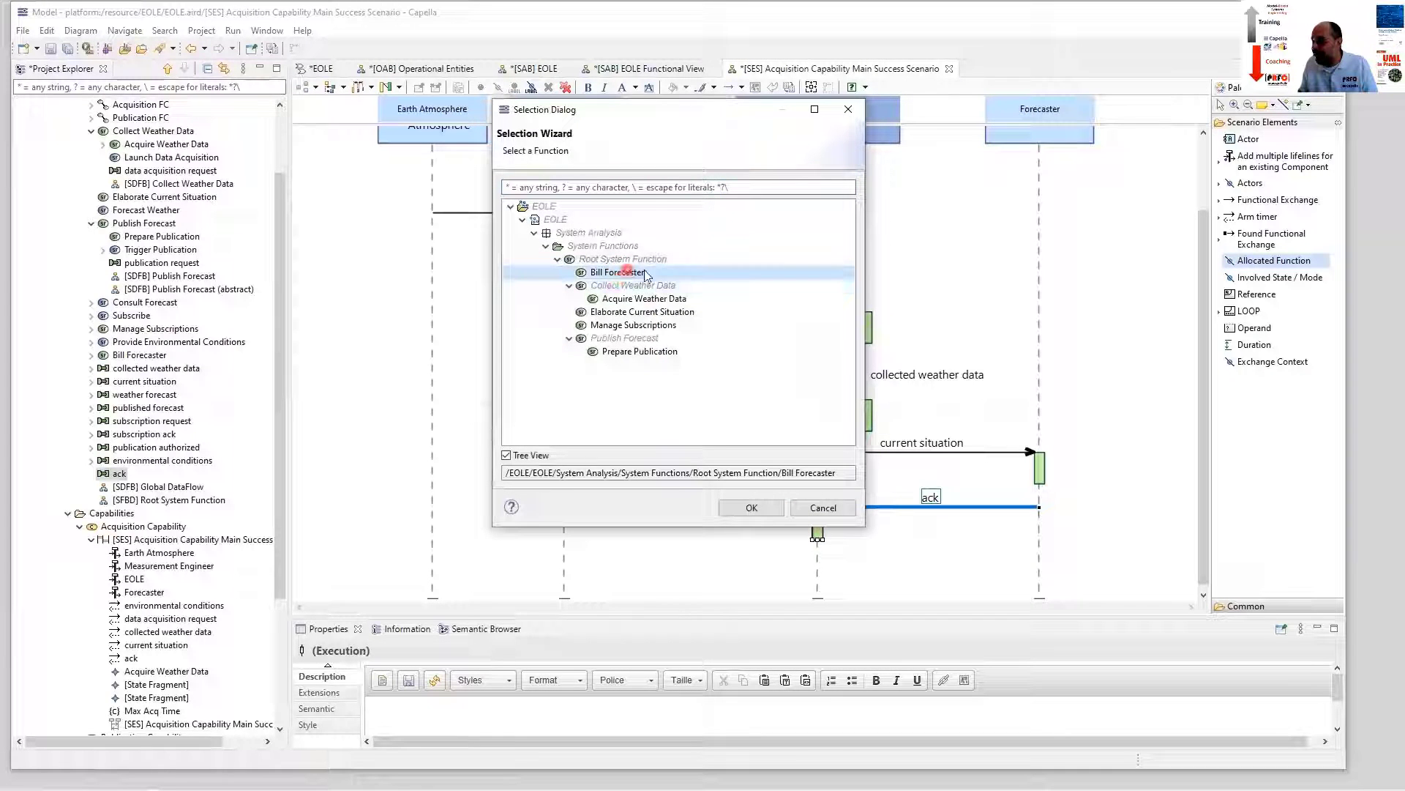
left_click(752, 505)
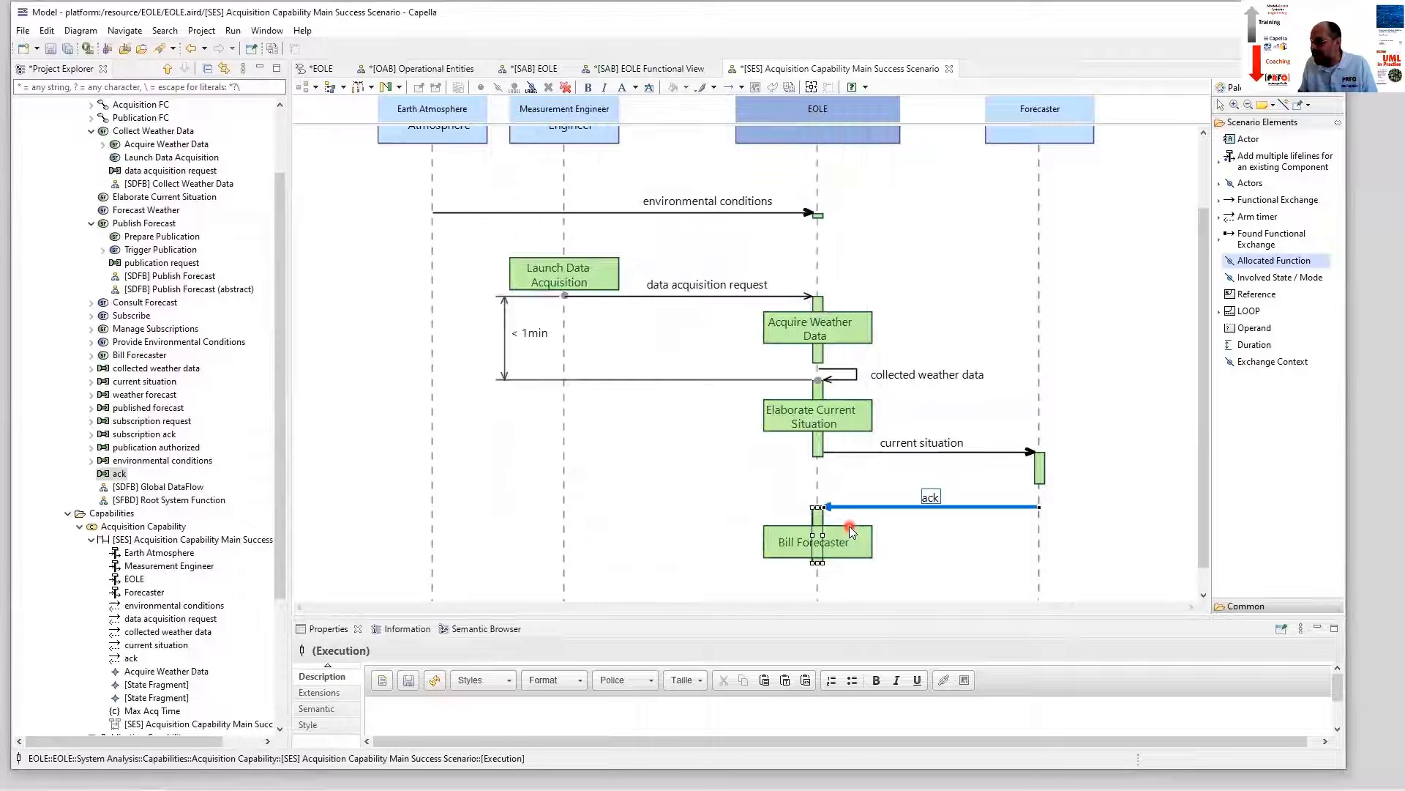
left_click(849, 527)
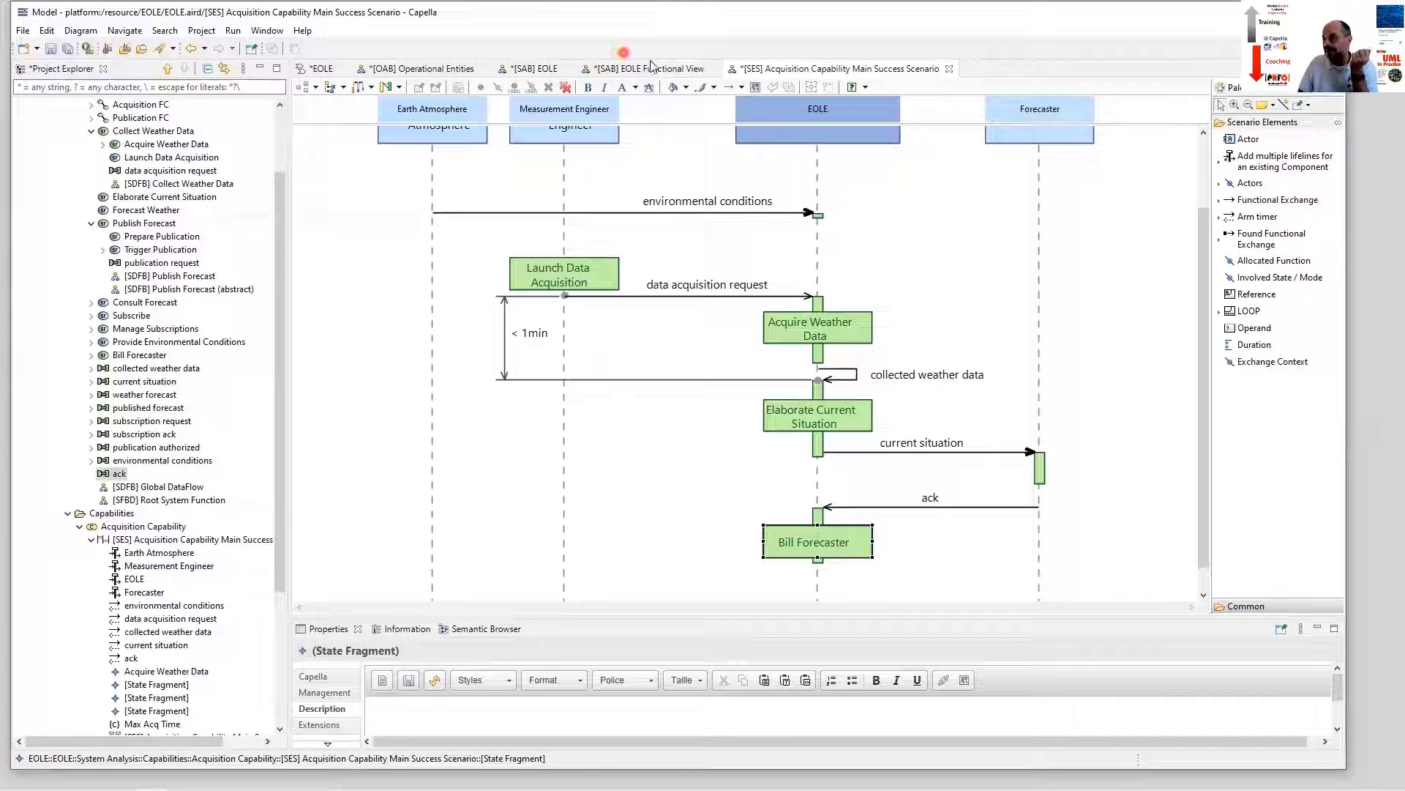
Check the [SAB] EOLE Functional View and, in [SAB] EOLE, examine Forecast Weather's unconnected output port in an enlarged Semantic Browser.
left_click(650, 67)
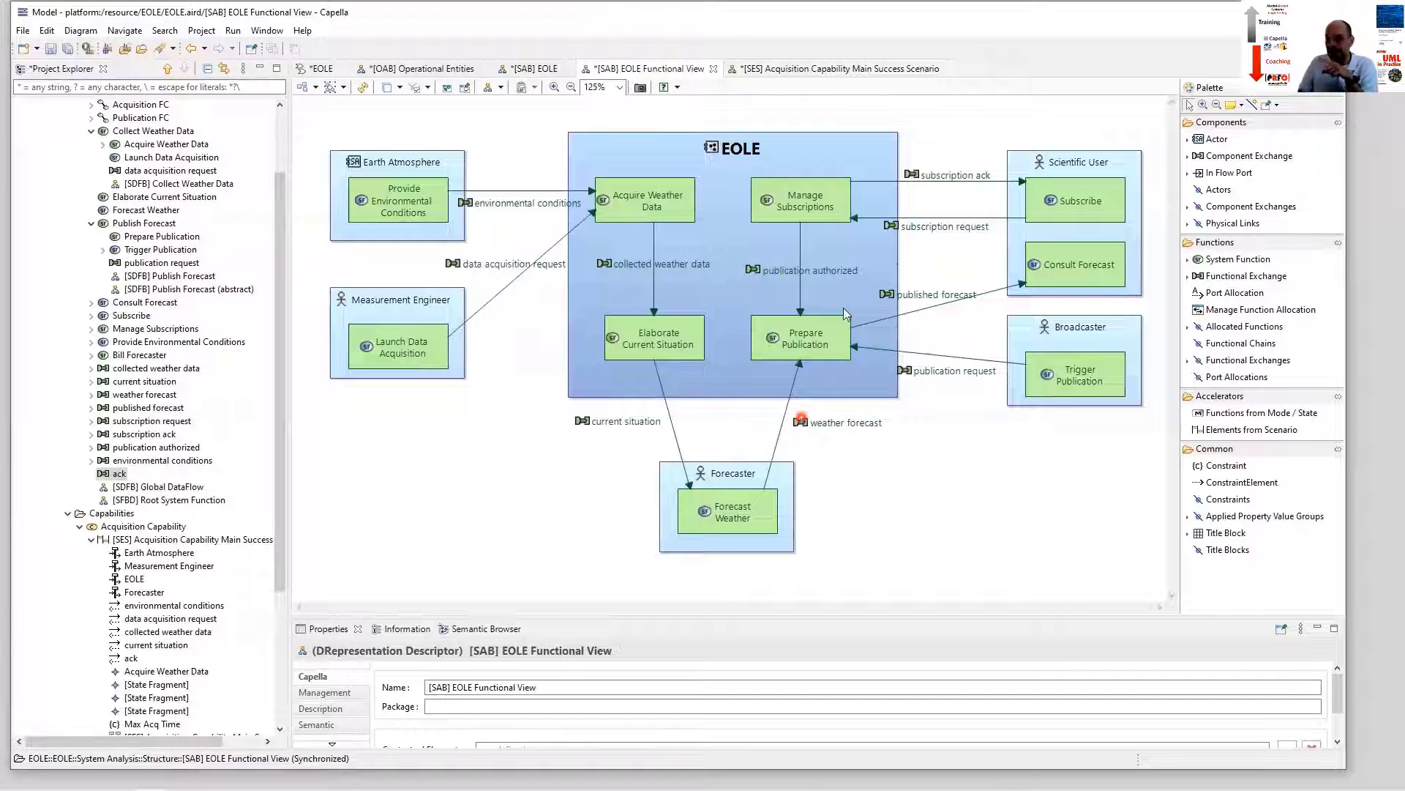
left_click(538, 71)
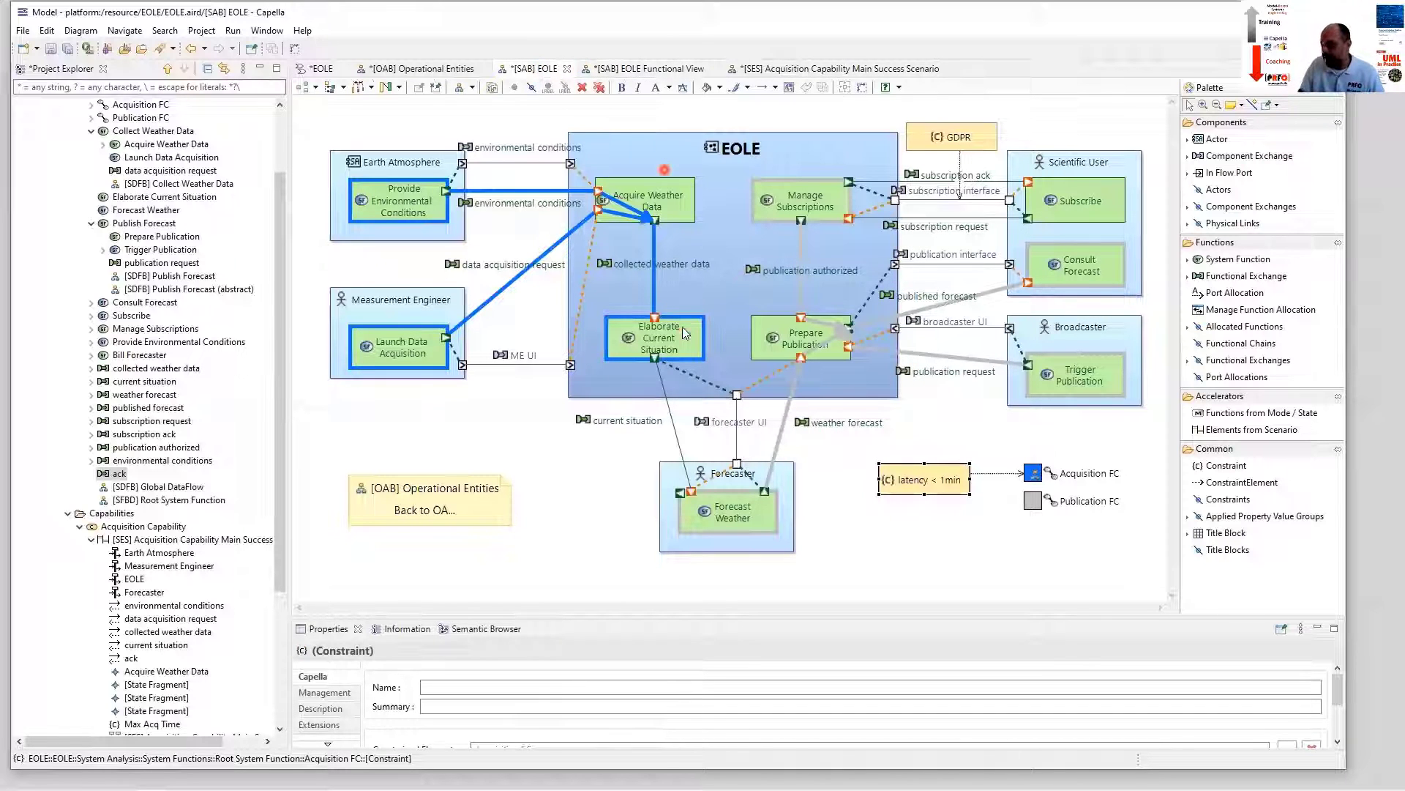
left_click(717, 542)
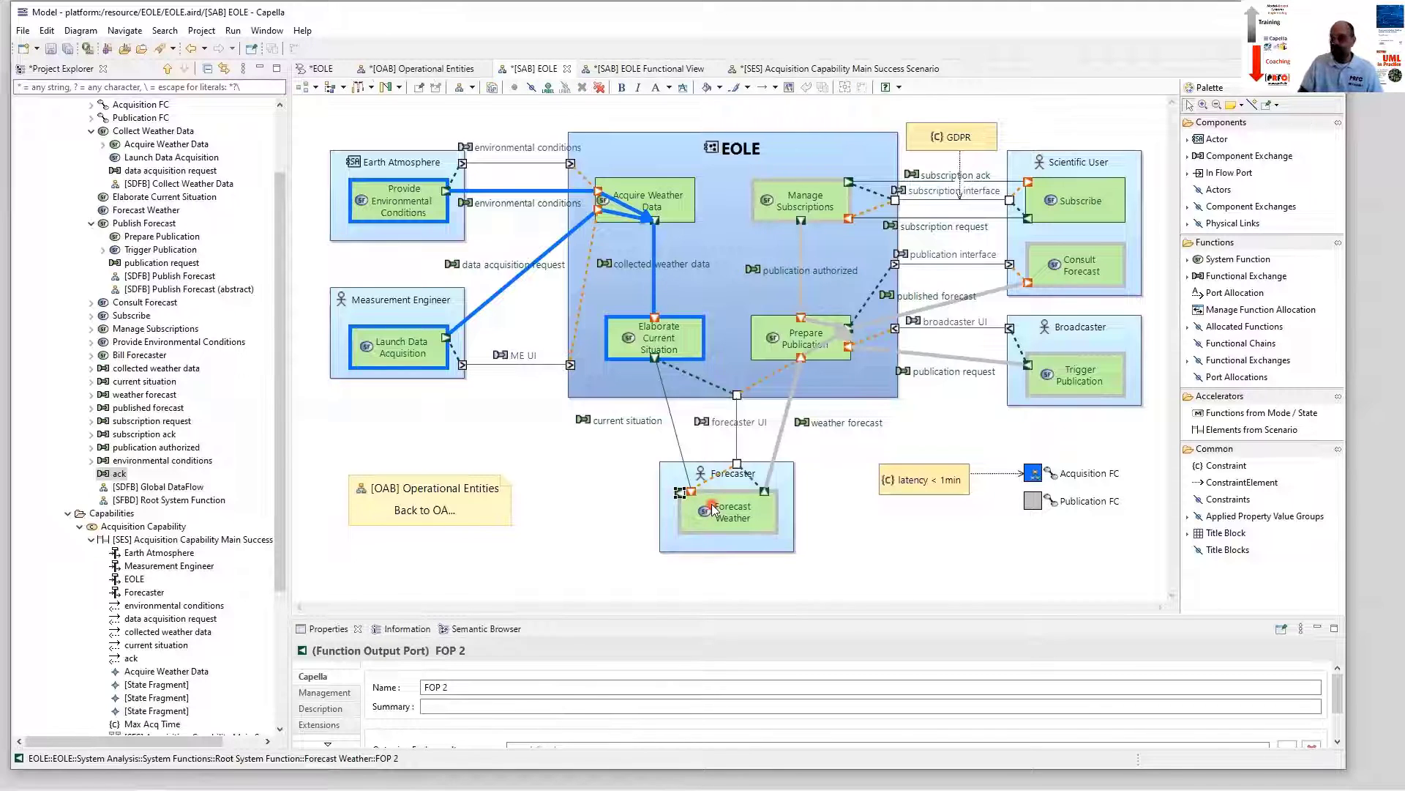
left_click(507, 630)
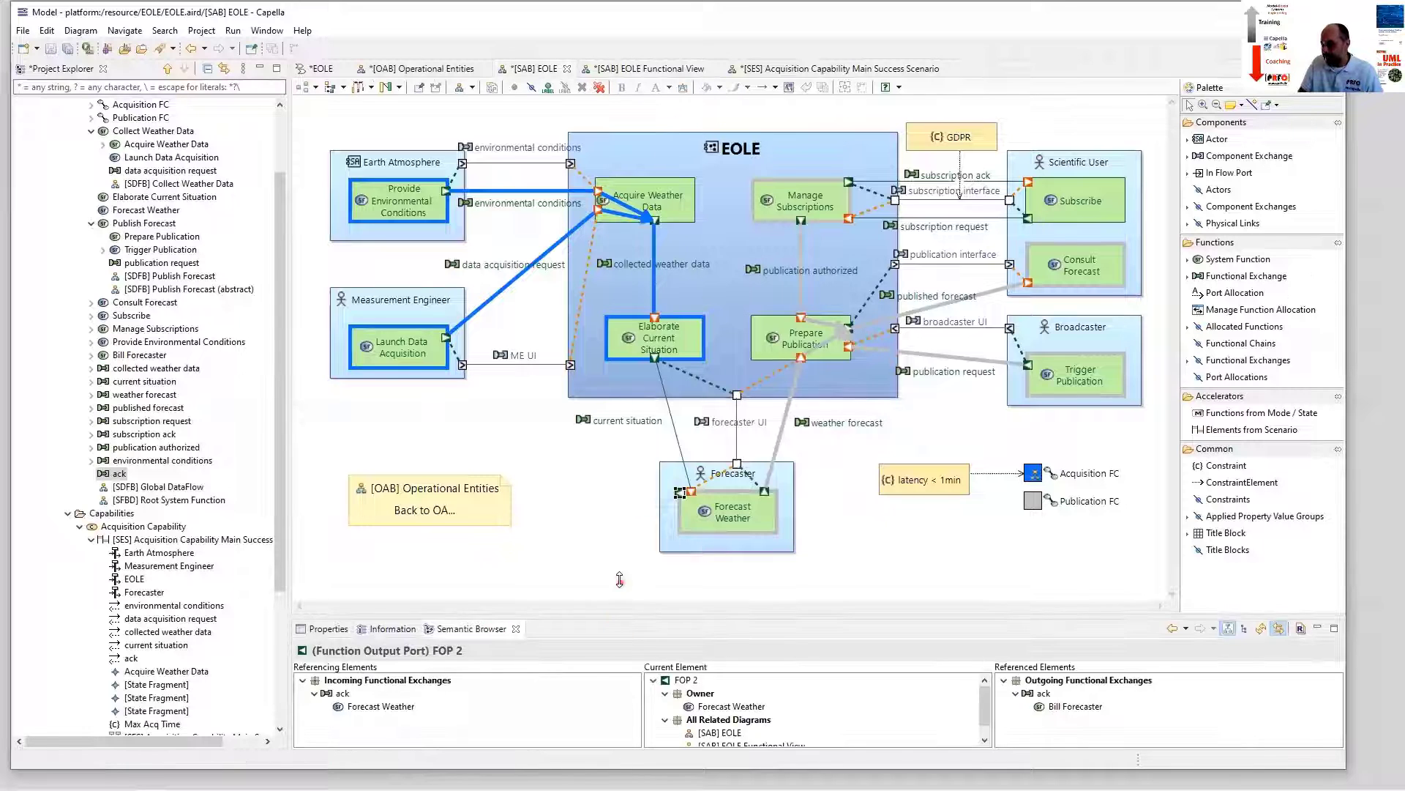
left_click_drag(619, 579, 619, 580)
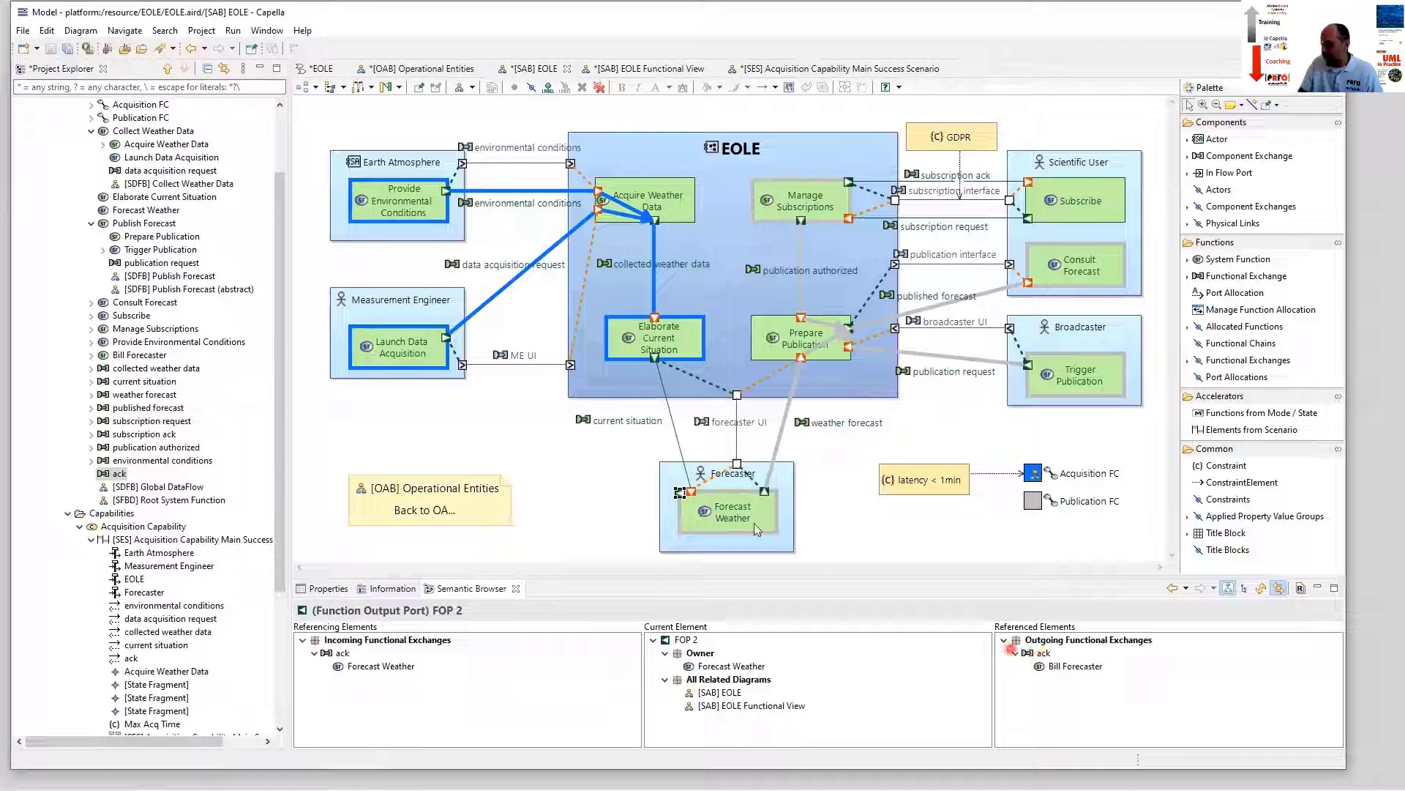